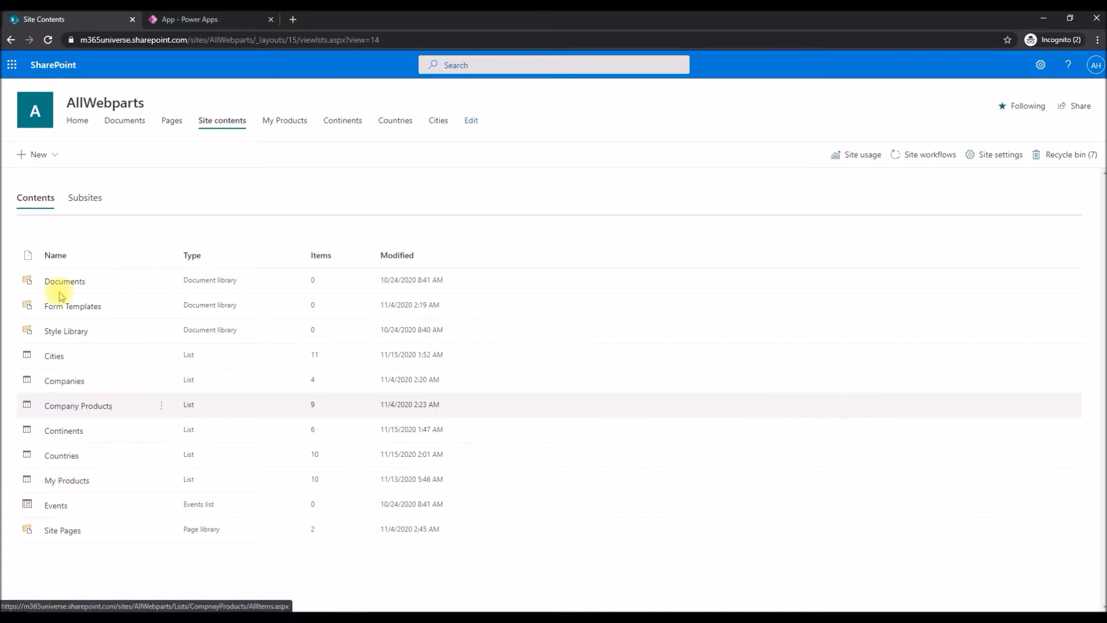
Open the Countries, Continents and Cities lists from the site contents and examine their title and lookup columns.
{"action": "left_click", "coordinate": [62, 457]}
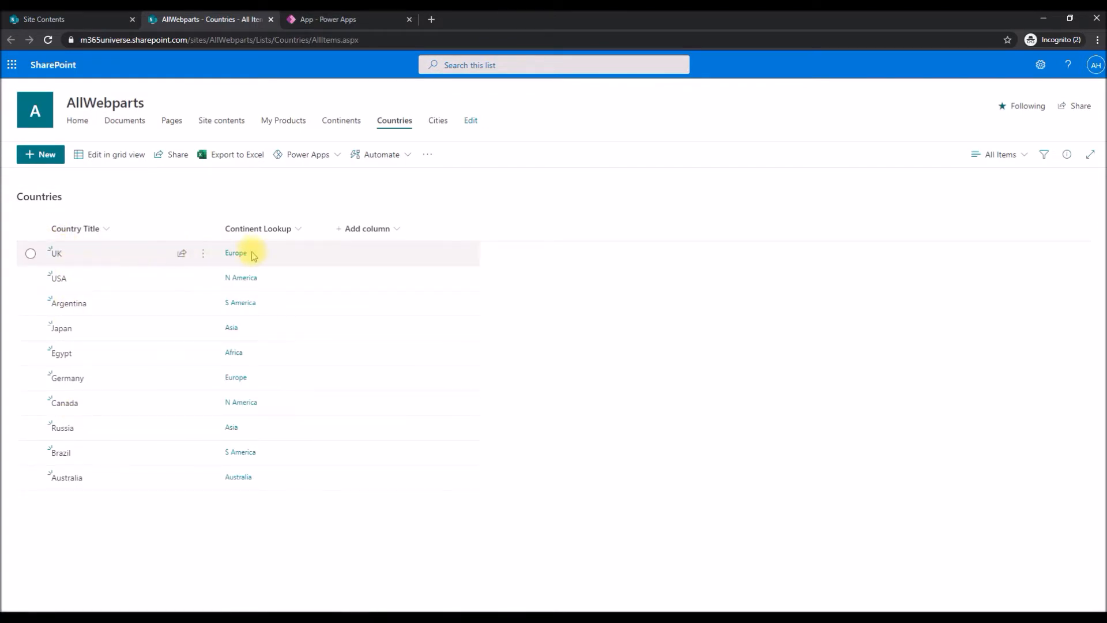
{"action": "left_click", "coordinate": [46, 19]}
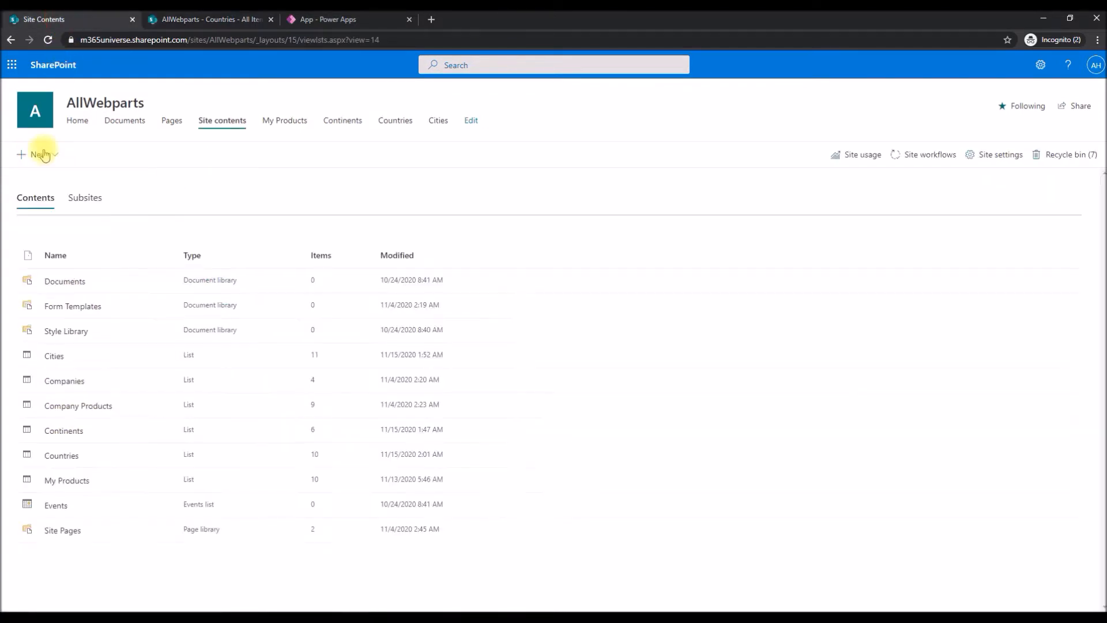
{"action": "left_click", "coordinate": [60, 431]}
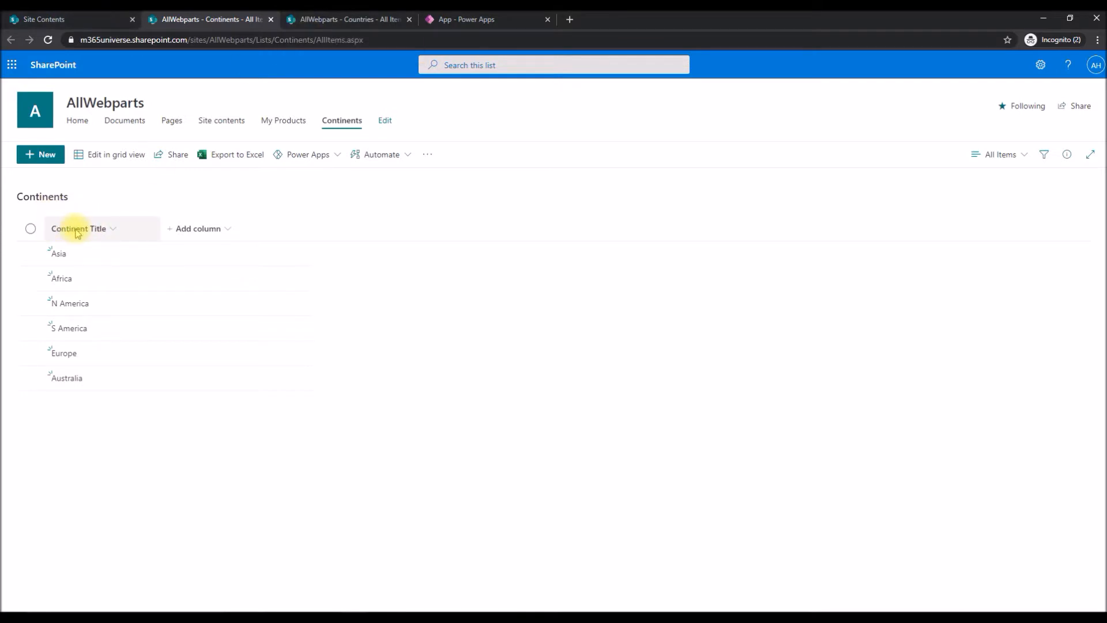
{"action": "left_click", "coordinate": [312, 20]}
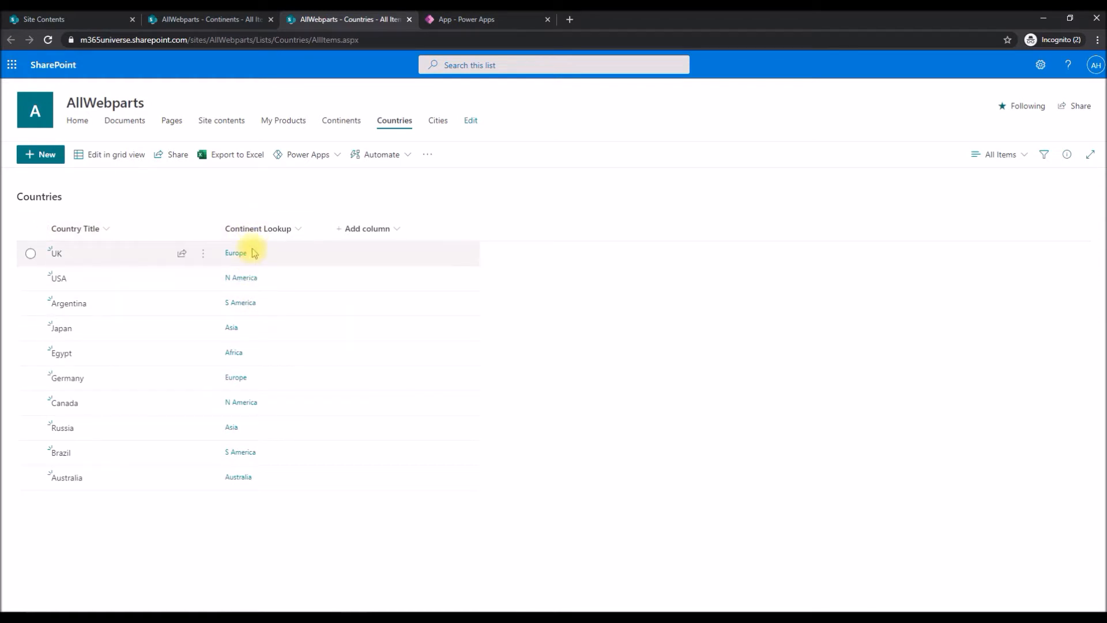
{"action": "left_click", "coordinate": [74, 20]}
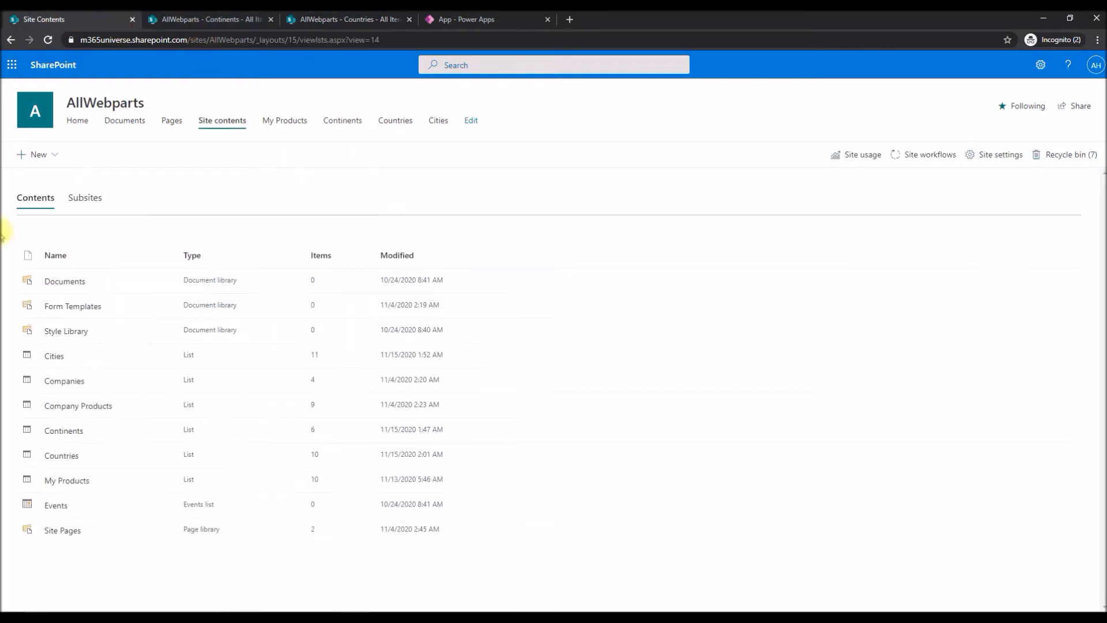
{"action": "left_click", "coordinate": [52, 354]}
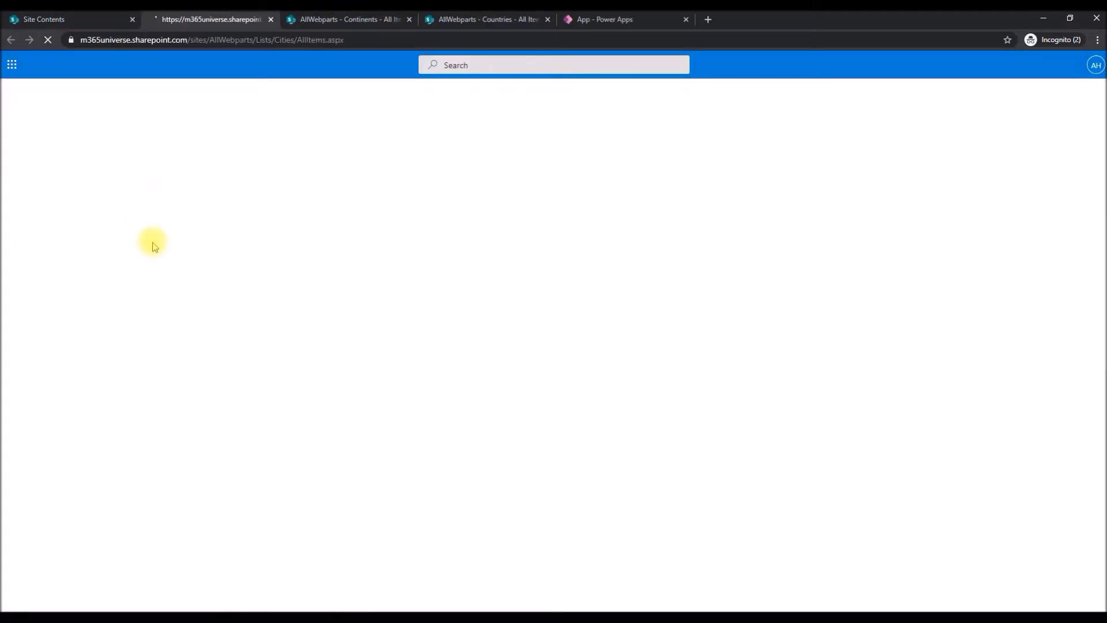
{"action": "scroll", "coordinate": [111, 296], "scroll_direction": "down", "scroll_amount": 3}
{"action": "scroll", "coordinate": [107, 292], "scroll_direction": "up", "scroll_amount": 3}
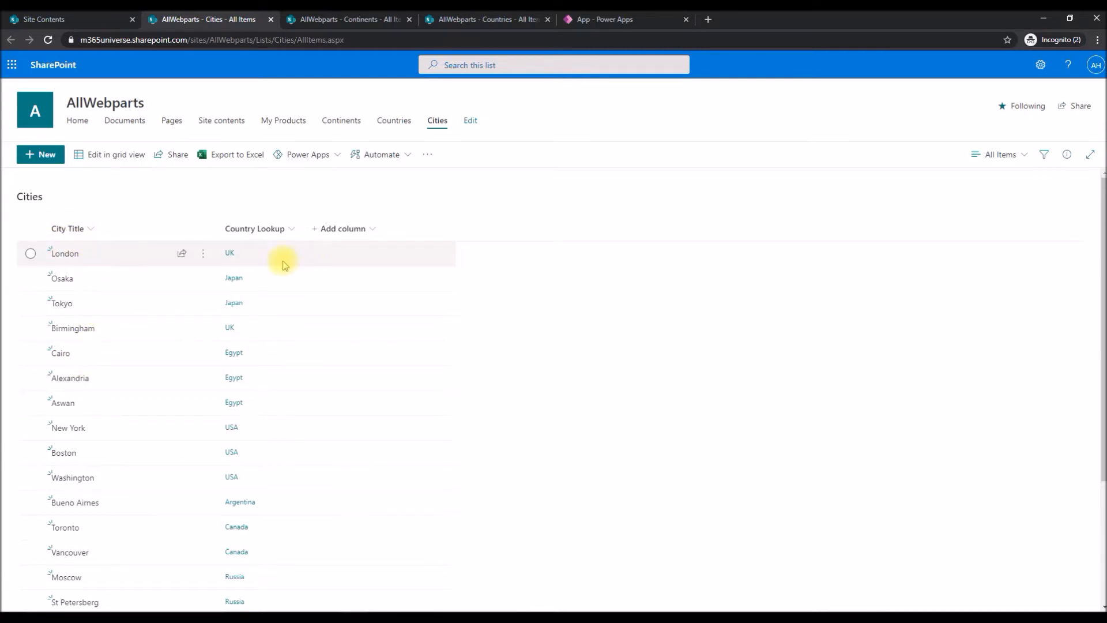
Reorder the browser tabs of the three lists as Continents, Countries, Cities.
{"action": "left_click", "coordinate": [323, 19]}
{"action": "left_click_drag", "start_coordinate": [328, 19], "coordinate": [217, 23]}
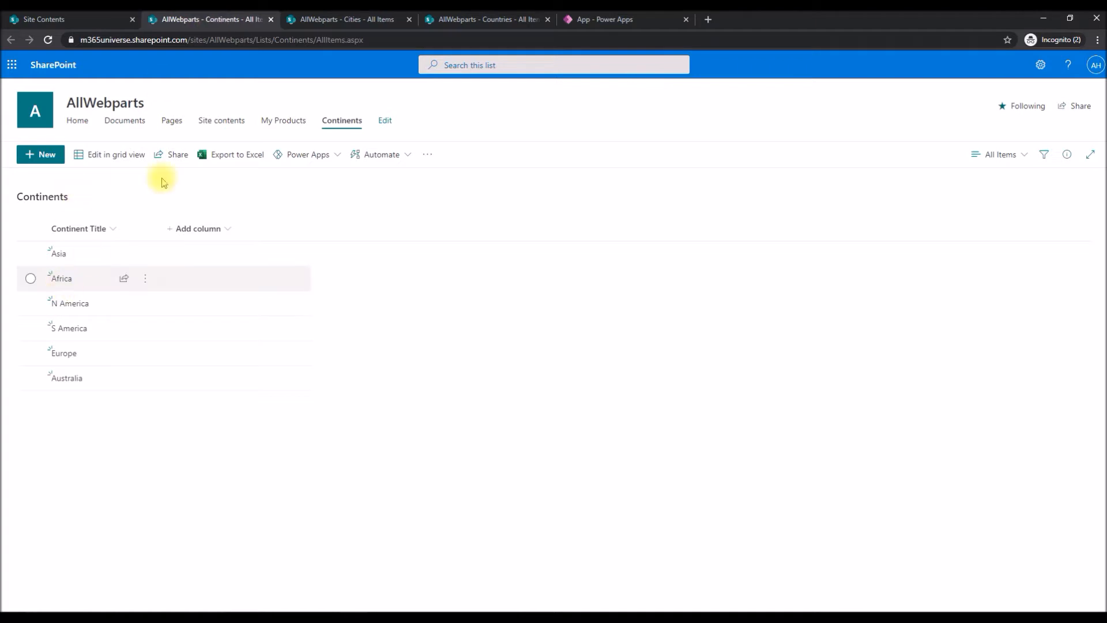
{"action": "left_click", "coordinate": [457, 20]}
{"action": "left_click_drag", "start_coordinate": [461, 19], "coordinate": [311, 21]}
Review the Continents, Countries and Cities lists in hierarchy order and switch to the blank app in Power Apps.
{"action": "left_click", "coordinate": [507, 20]}
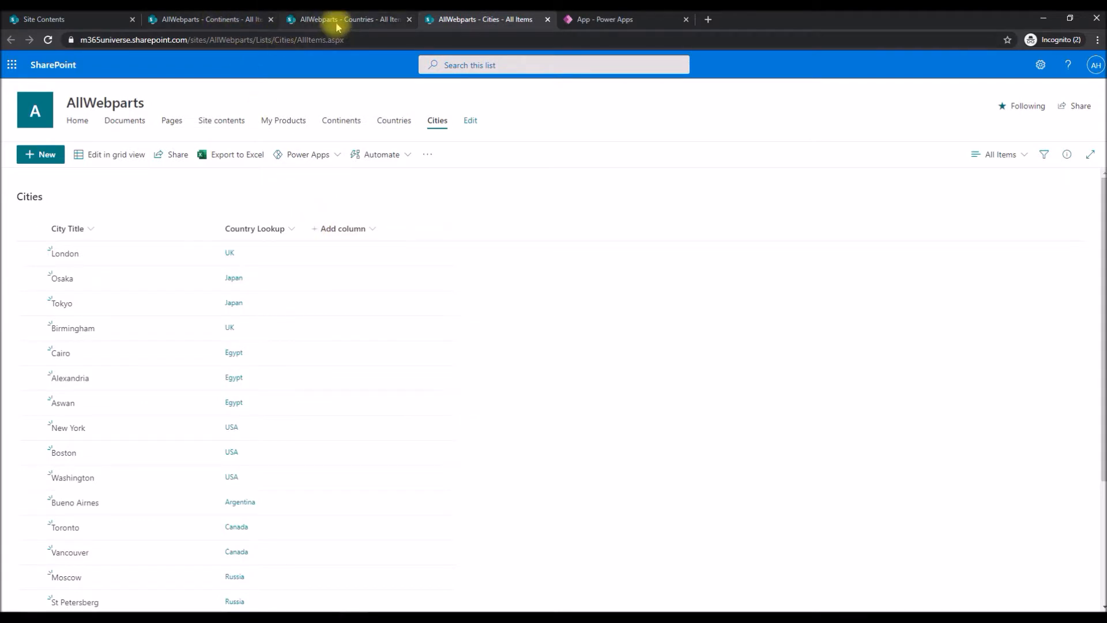
{"action": "left_click", "coordinate": [224, 20]}
{"action": "left_click", "coordinate": [351, 19]}
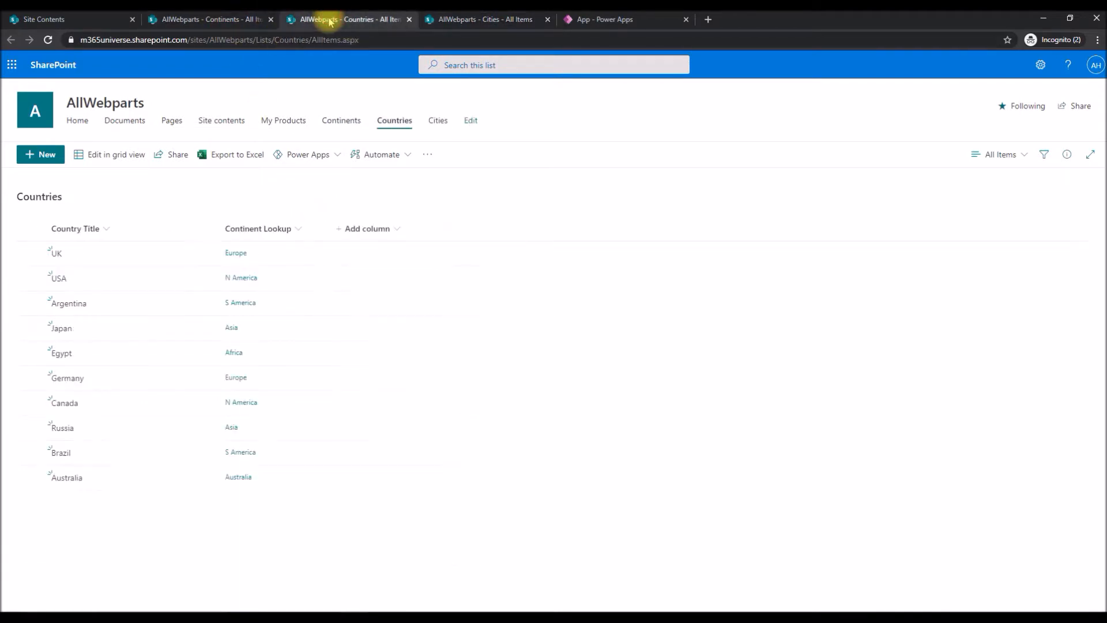
{"action": "left_click", "coordinate": [451, 23]}
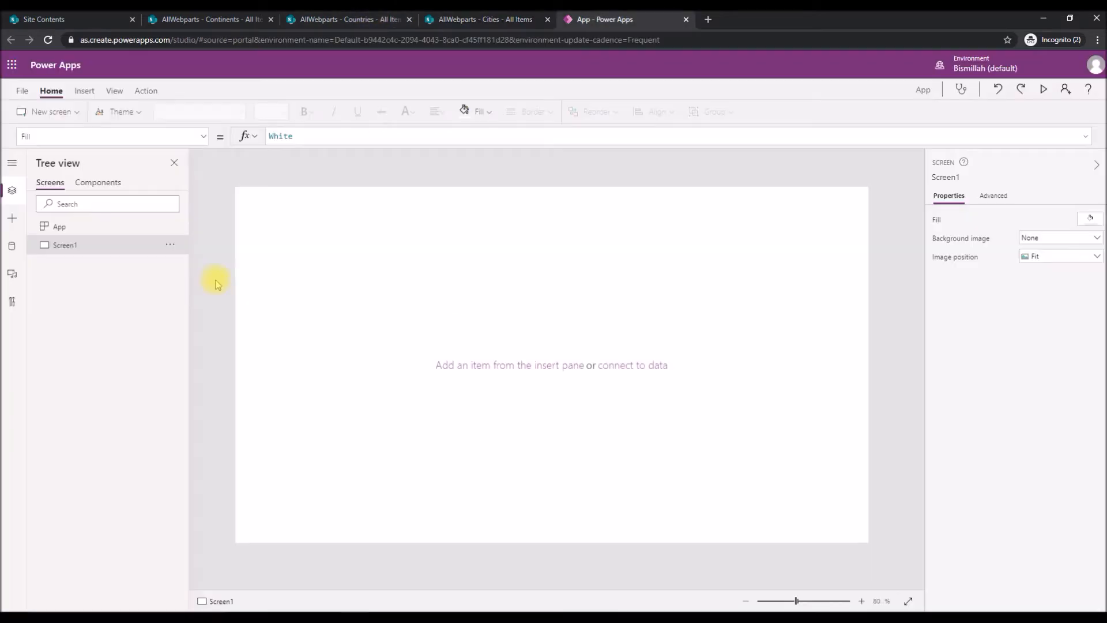
{"action": "left_click", "coordinate": [434, 308]}
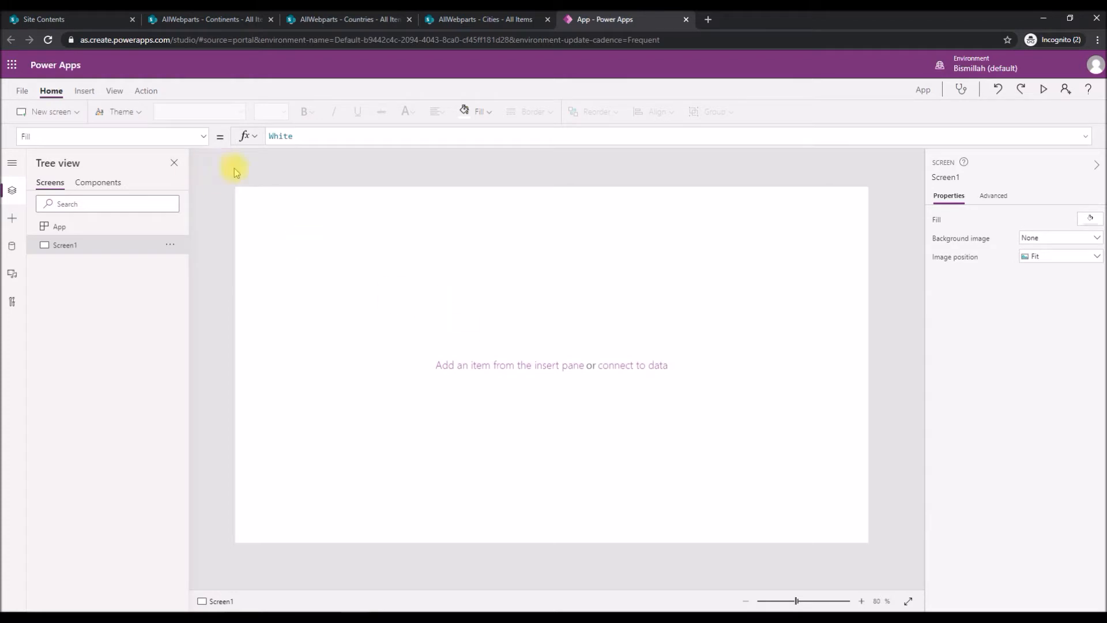
{"action": "left_click", "coordinate": [85, 92]}
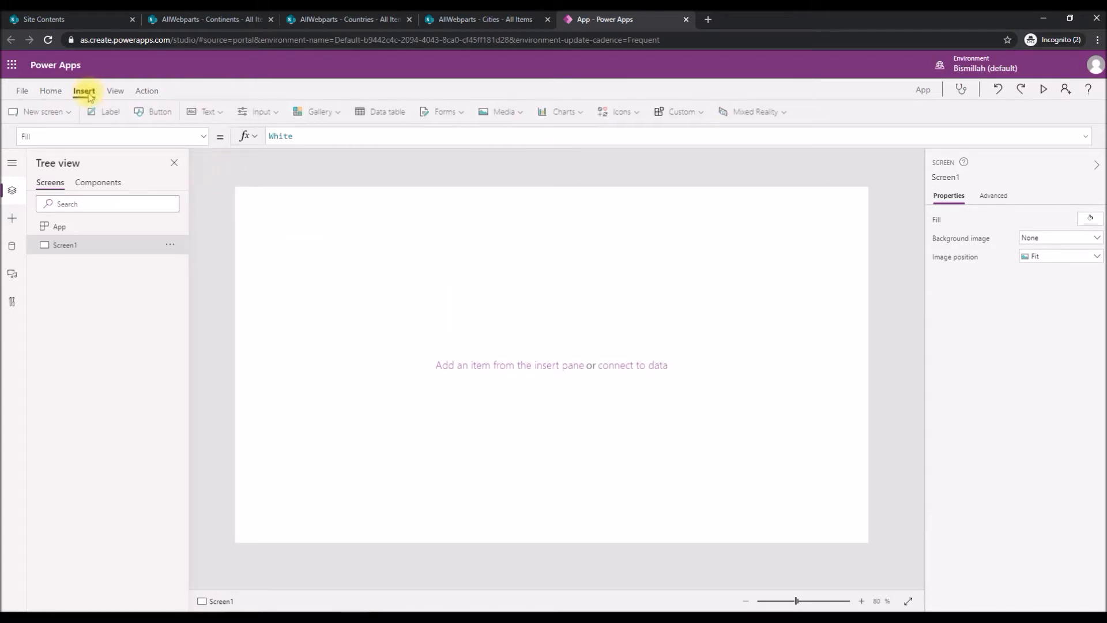
{"action": "left_click", "coordinate": [50, 93]}
{"action": "left_click", "coordinate": [144, 91]}
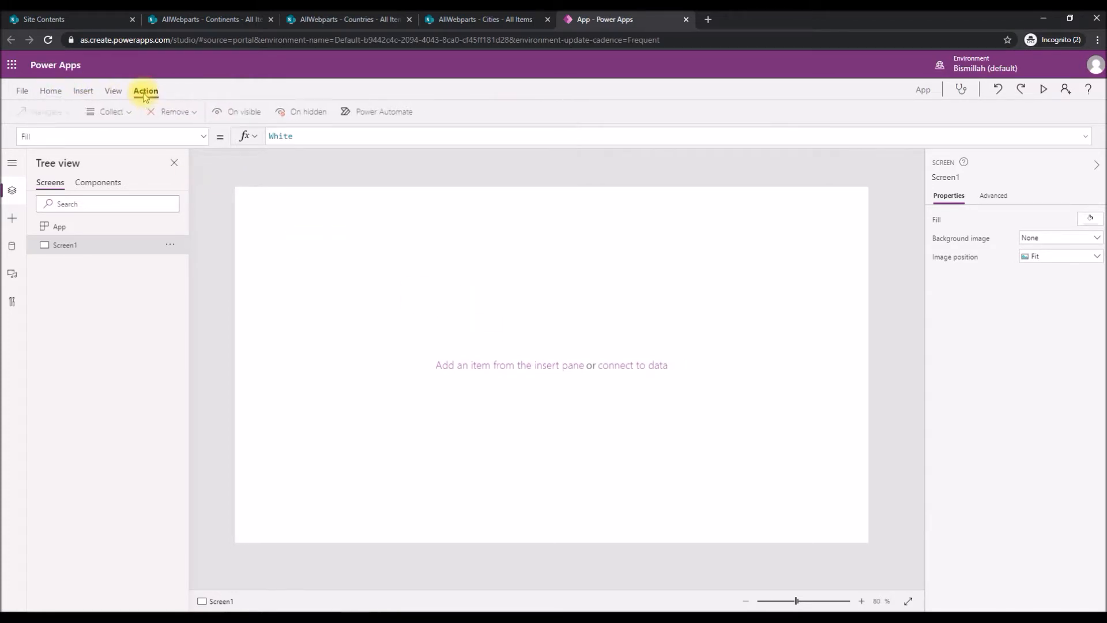
Start adding a SharePoint data source with the existing SharePoint connection and choose the AllWebparts site.
{"action": "left_click", "coordinate": [113, 91]}
{"action": "left_click", "coordinate": [51, 113]}
{"action": "left_click", "coordinate": [69, 279]}
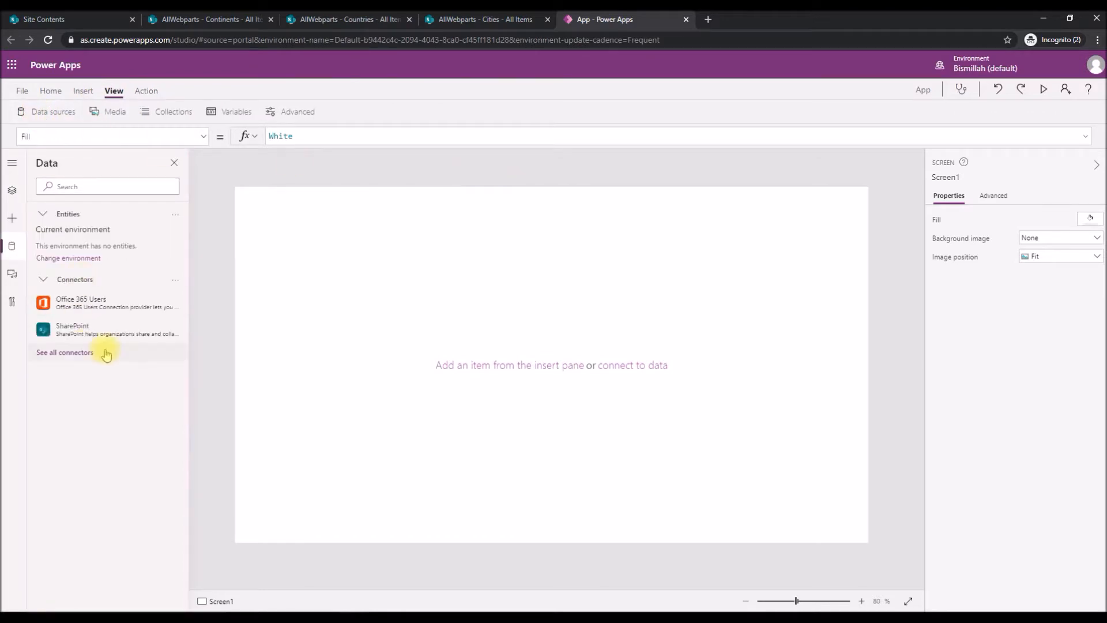
{"action": "left_click", "coordinate": [106, 331]}
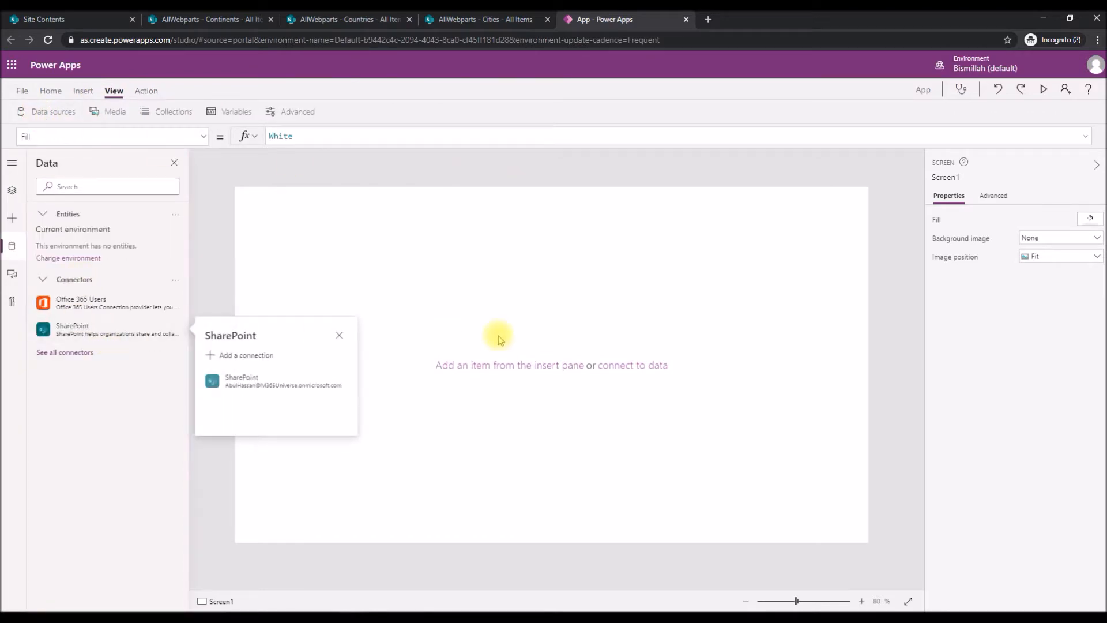
{"action": "left_click", "coordinate": [249, 383]}
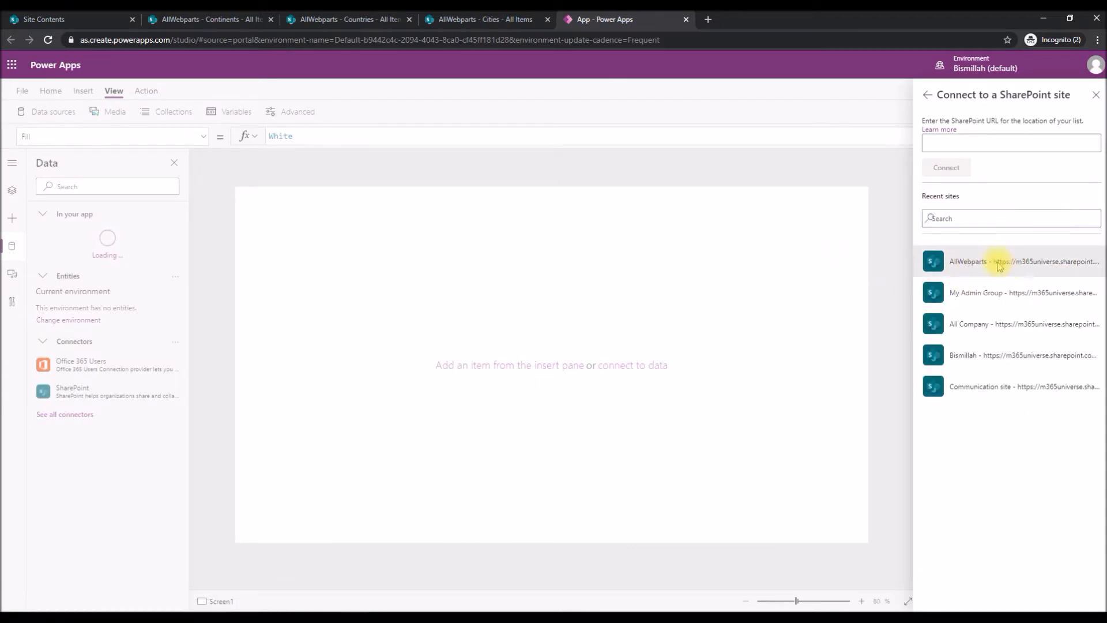
{"action": "left_click", "coordinate": [994, 261]}
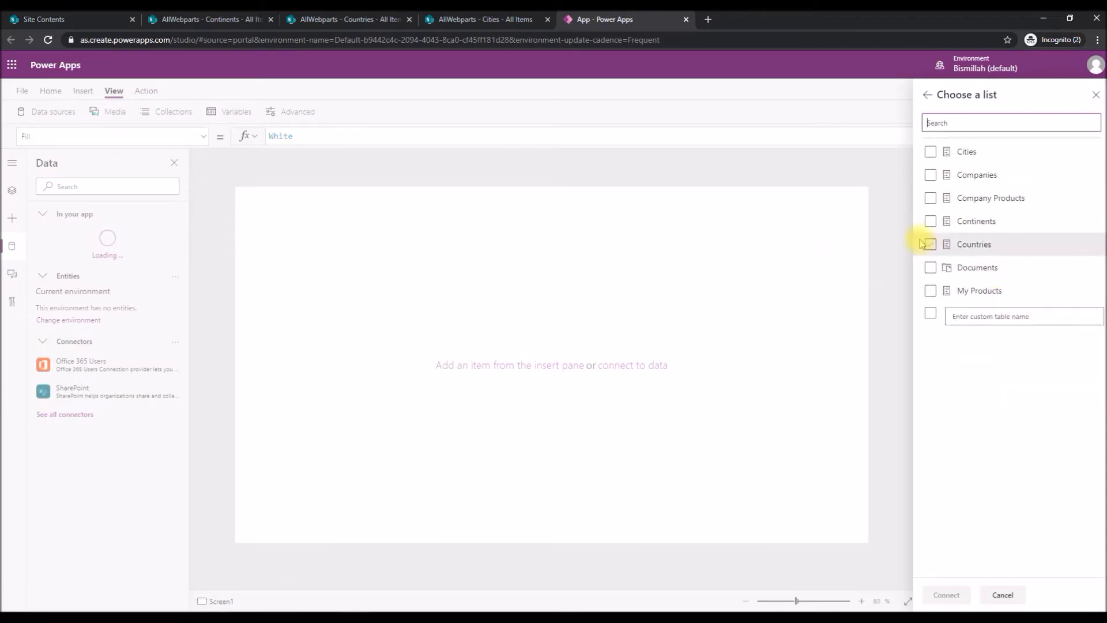
Connect the app to the Continents, Countries and Cities lists.
{"action": "left_click", "coordinate": [930, 222]}
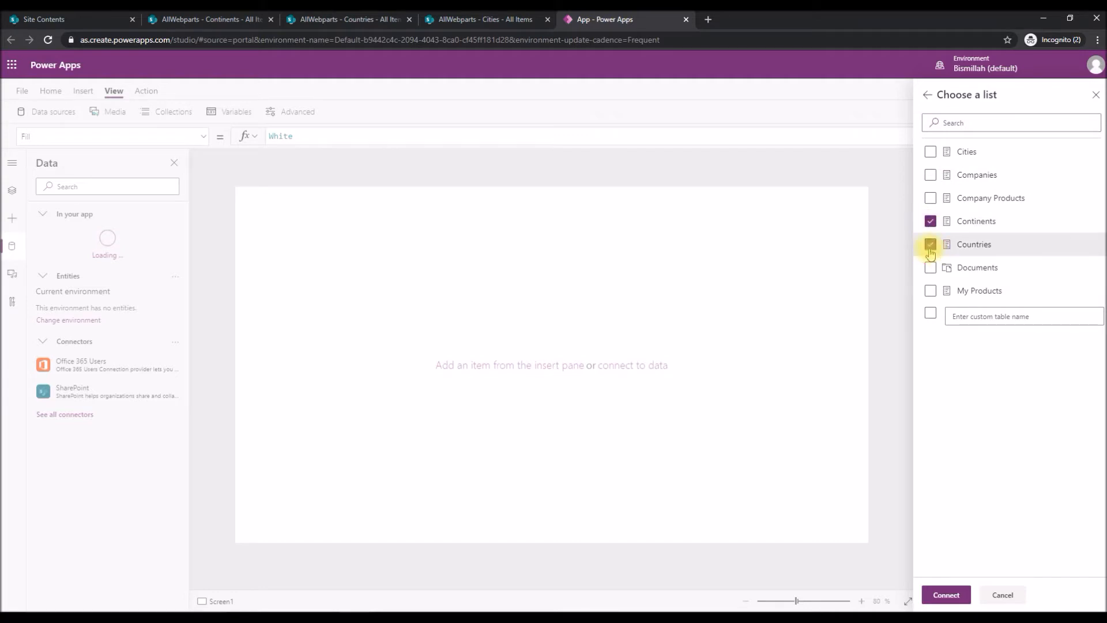
{"action": "left_click", "coordinate": [930, 244]}
{"action": "left_click", "coordinate": [930, 151]}
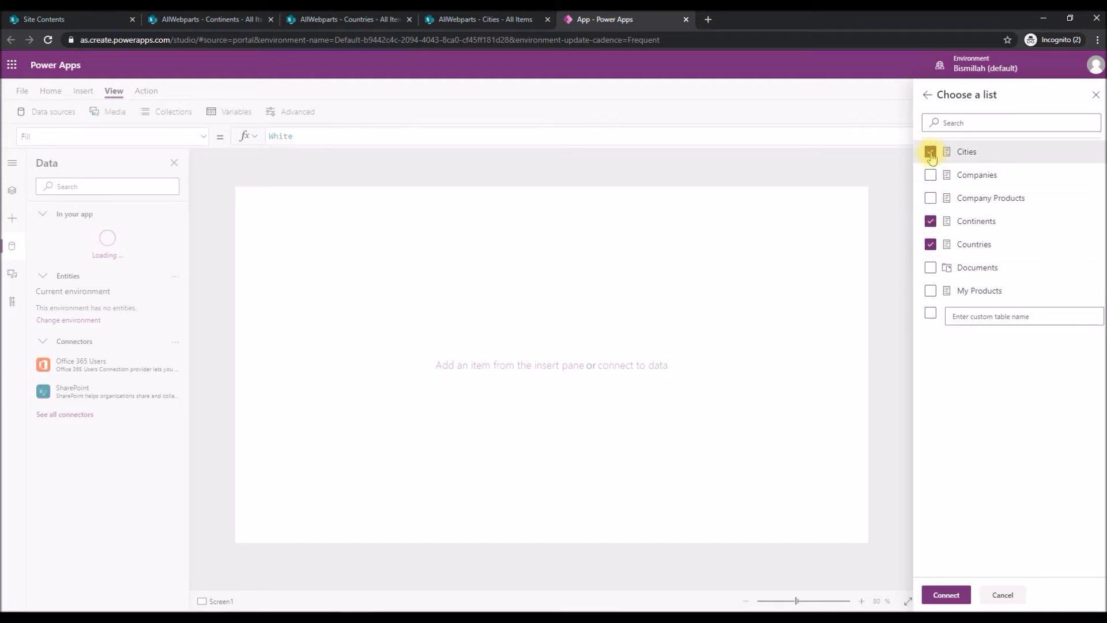
{"action": "left_click", "coordinate": [946, 595]}
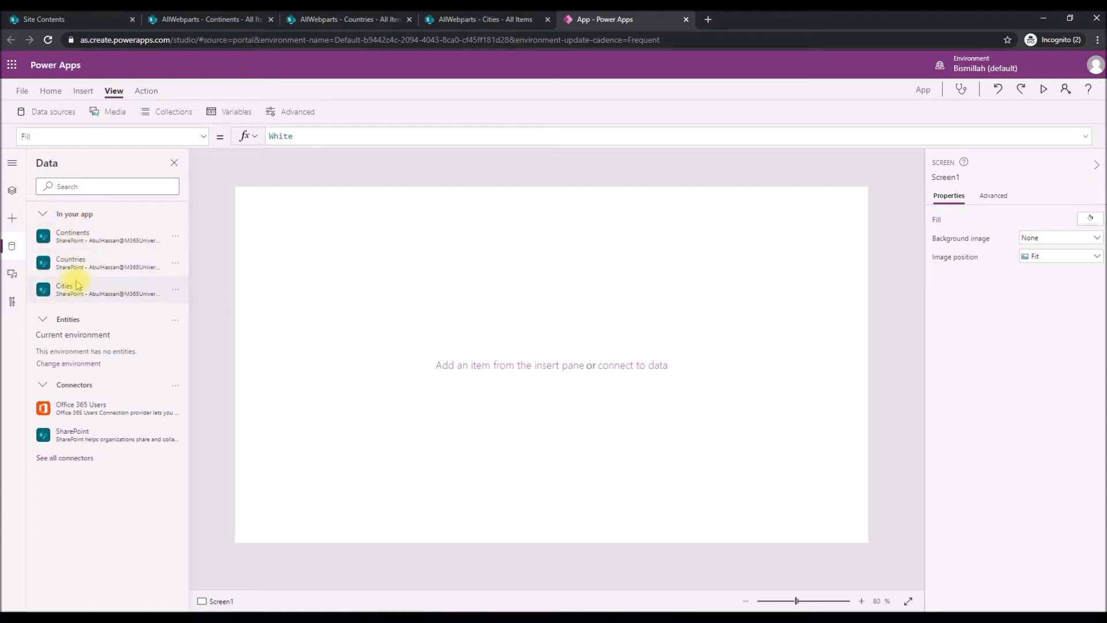
{"action": "mouse_move", "coordinate": [90, 258]}
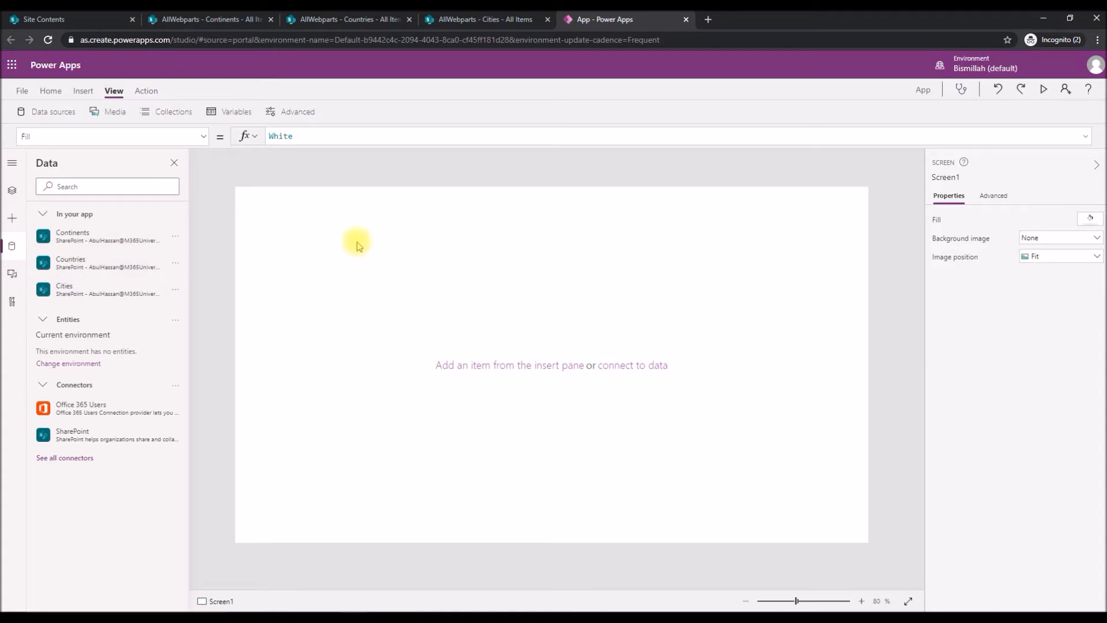
Insert a Drop down control and place it in the upper middle of Screen1, at about X 364, Y 96.
{"action": "left_click", "coordinate": [83, 91]}
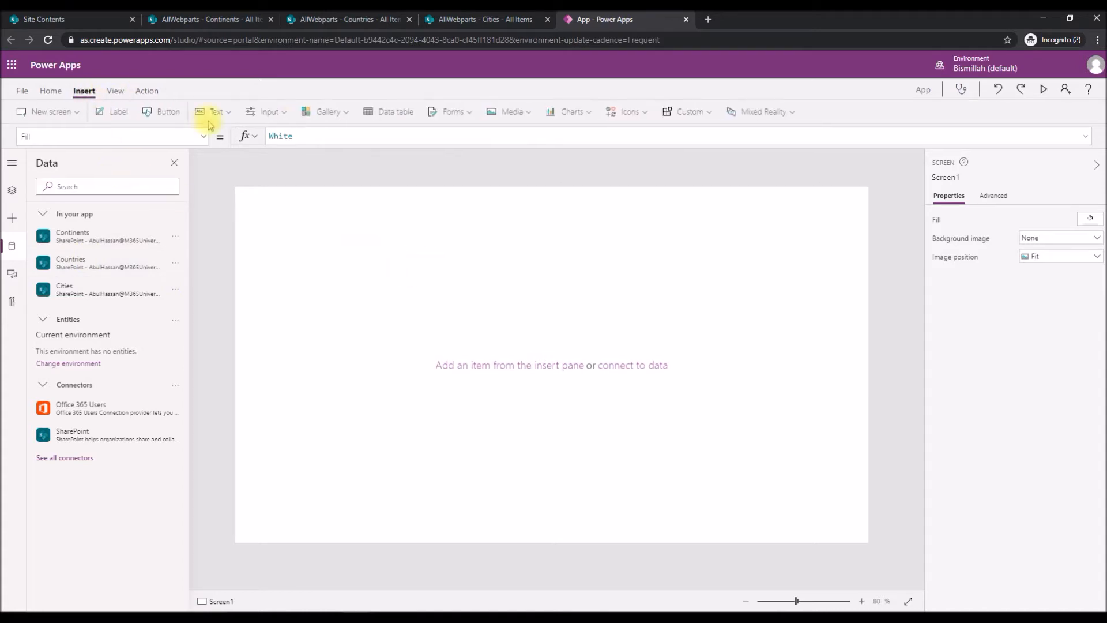
{"action": "left_click", "coordinate": [269, 115]}
{"action": "left_click", "coordinate": [297, 198]}
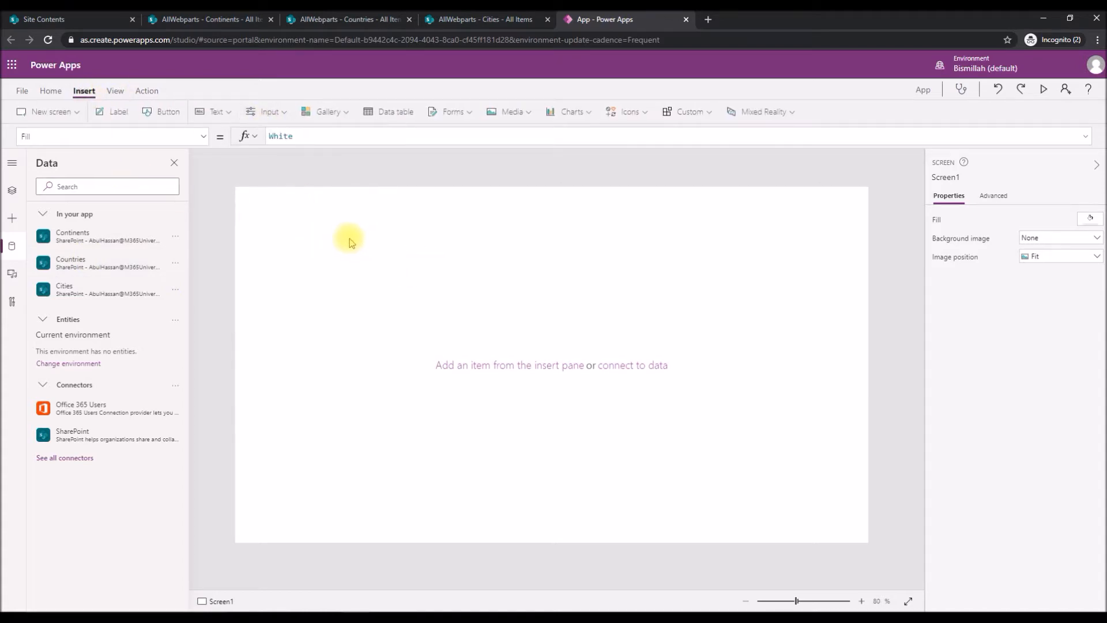
{"action": "left_click_drag", "start_coordinate": [341, 212], "coordinate": [466, 239]}
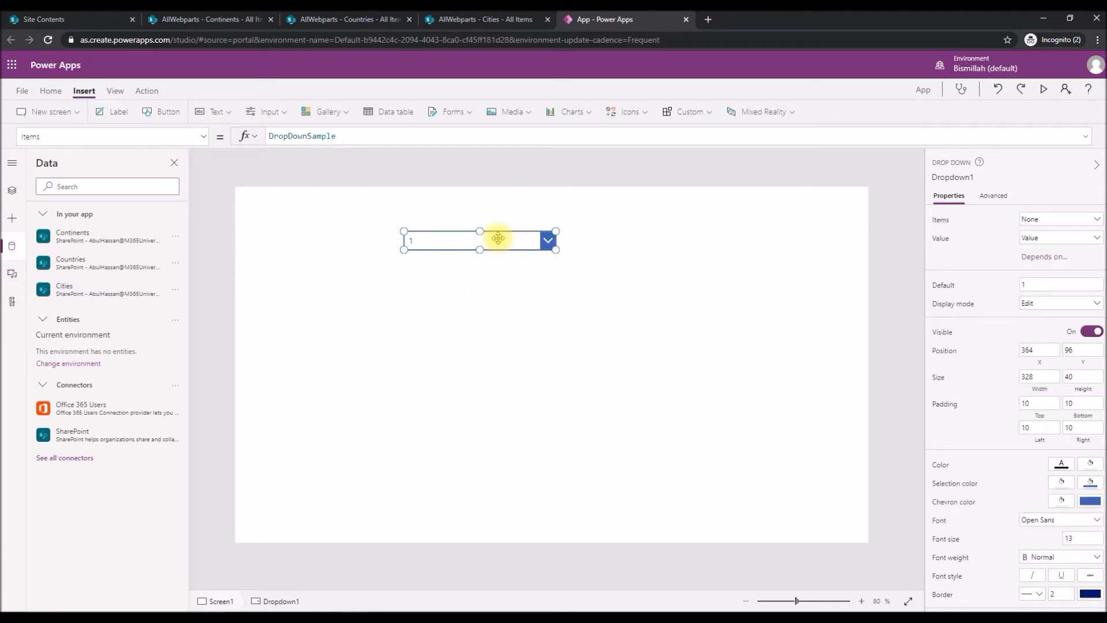
Duplicate the dropdown twice and stack the copies below the original, left-aligned and evenly spaced.
{"action": "key", "text": "ctrl+c"}
{"action": "key", "text": "ctrl+v"}
{"action": "key", "text": "ctrl+v"}
{"action": "left_click_drag", "start_coordinate": [500, 257], "coordinate": [482, 313]}
{"action": "left_click_drag", "start_coordinate": [519, 246], "coordinate": [514, 278]}
{"action": "left_click", "coordinate": [361, 234]}
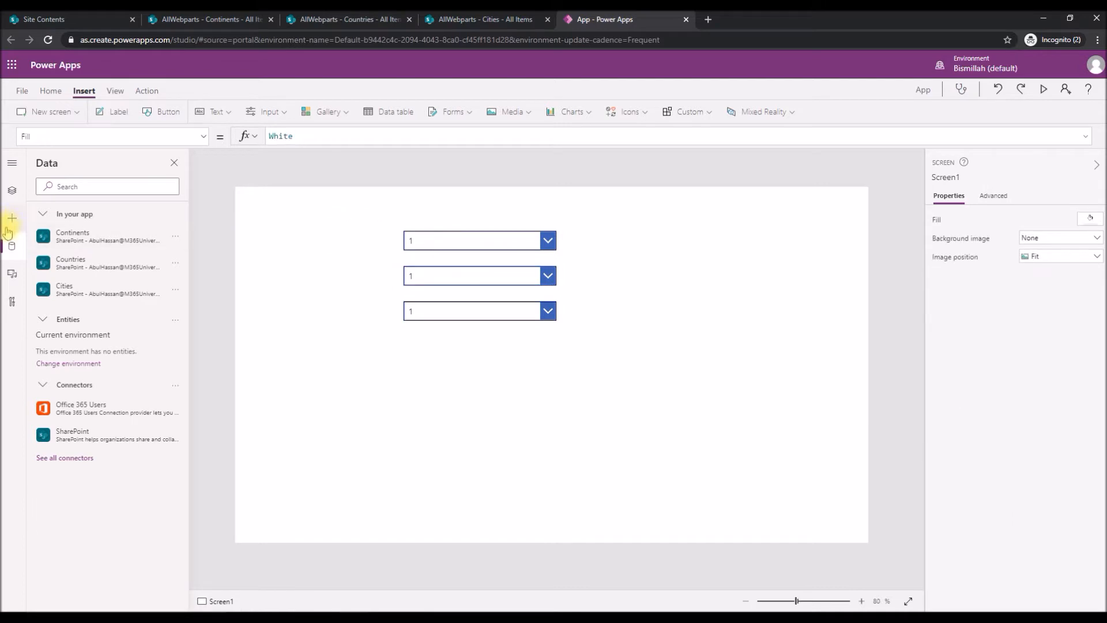
Insert a label beside the first dropdown at about X 113, Y 96 and set its text to "Continents".
{"action": "left_click", "coordinate": [114, 111]}
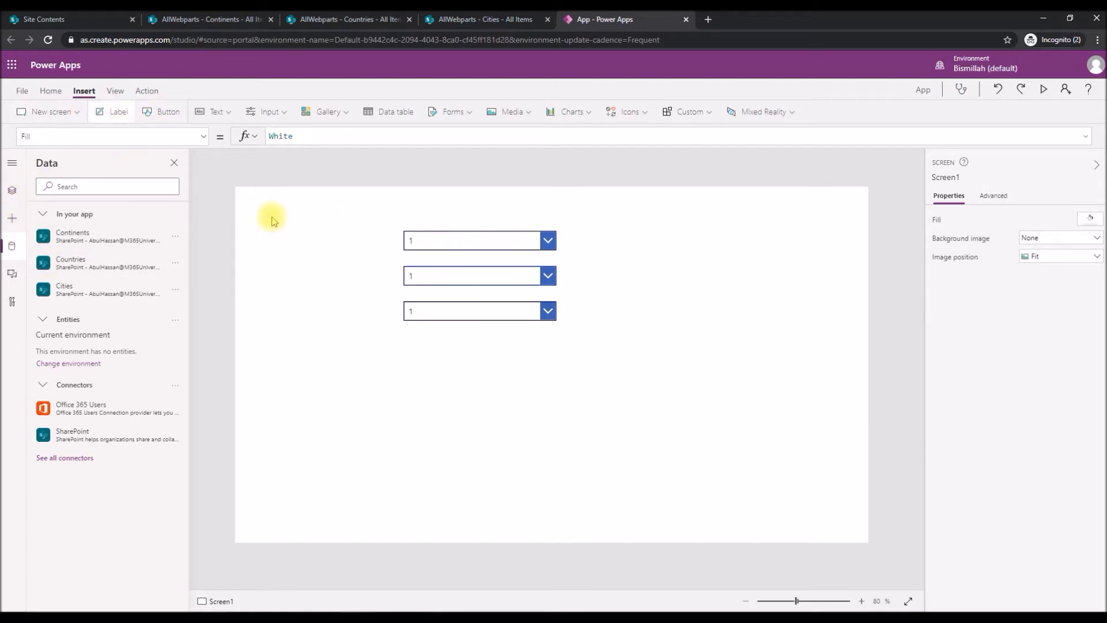
{"action": "left_click_drag", "start_coordinate": [275, 215], "coordinate": [310, 247]}
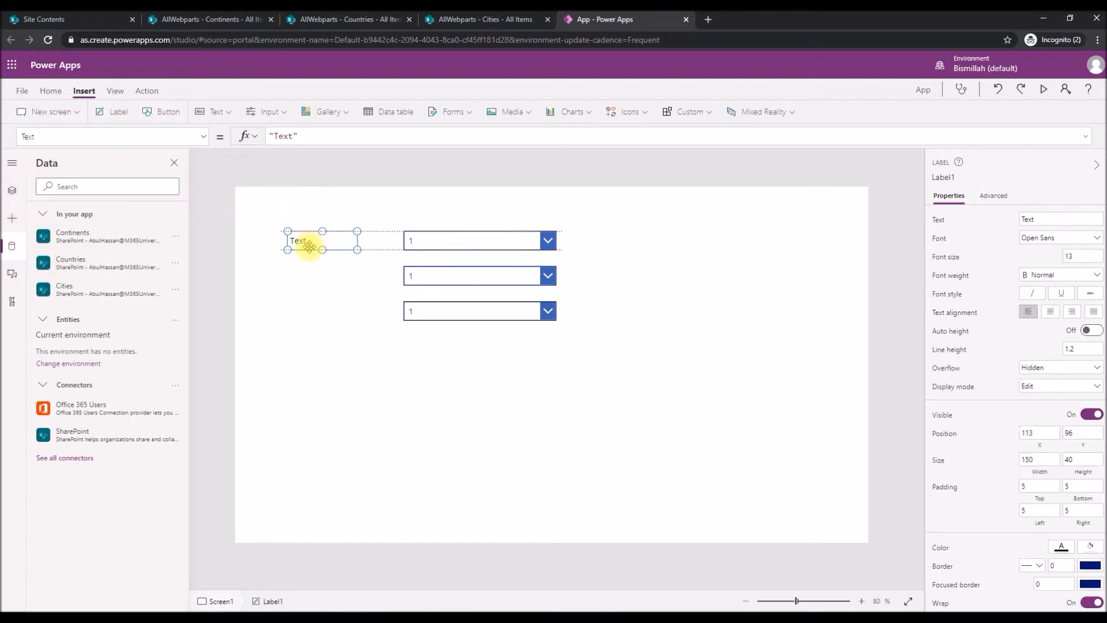
{"action": "left_click", "coordinate": [1038, 219]}
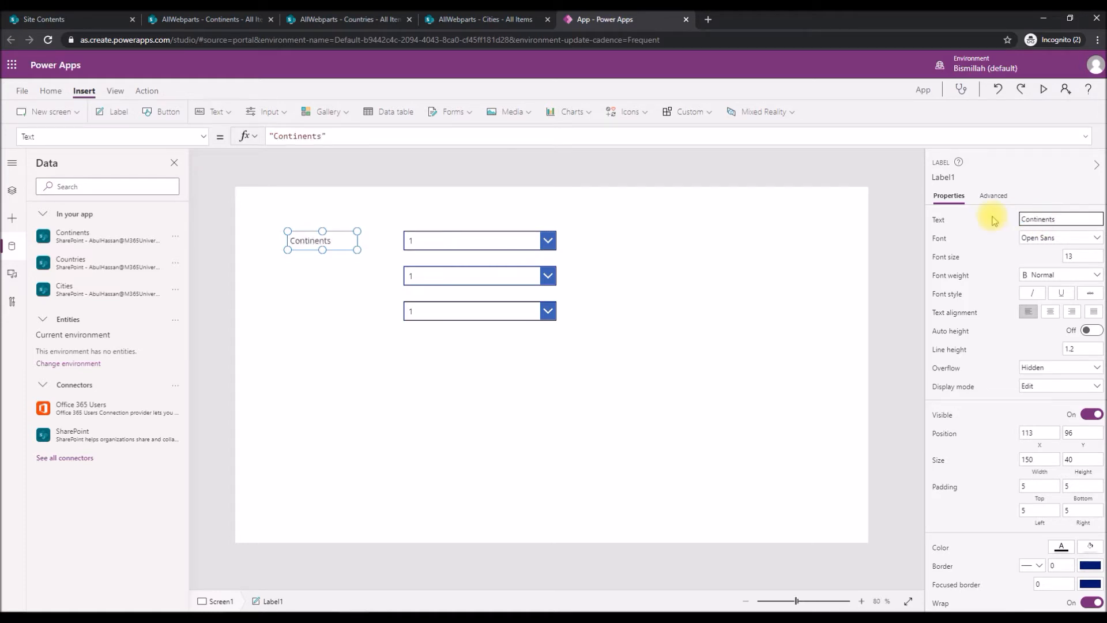
{"action": "left_click", "coordinate": [310, 286]}
Duplicate the Continents label twice and place the copies beside the second and third dropdowns.
{"action": "left_click", "coordinate": [309, 242]}
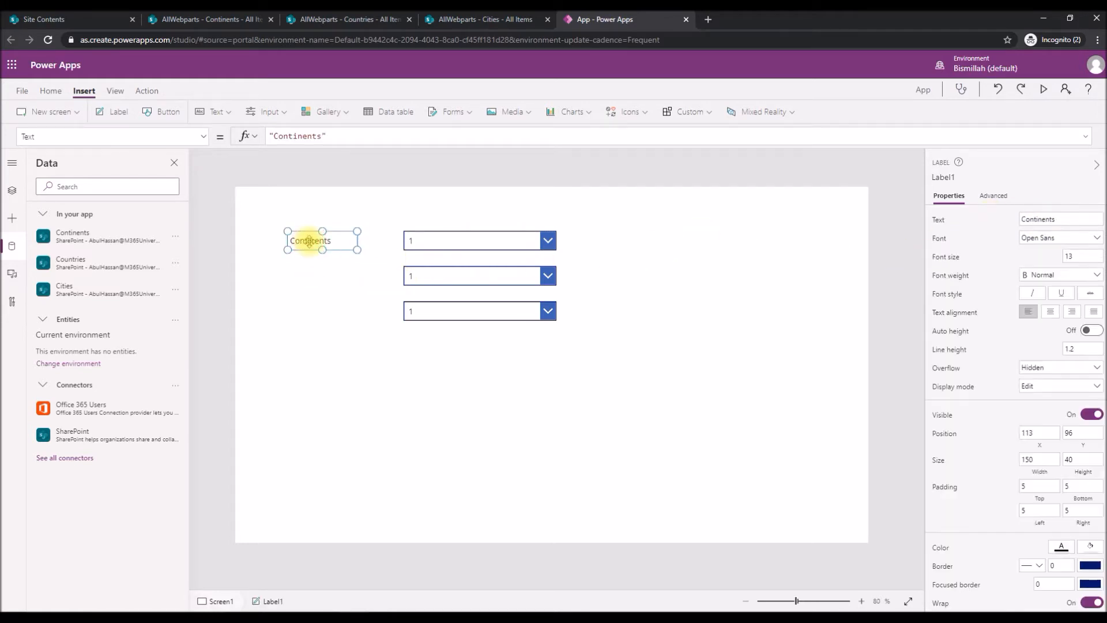
{"action": "key", "text": "ctrl+c"}
{"action": "key", "text": "ctrl+v"}
{"action": "key", "text": "ctrl+v"}
{"action": "left_click_drag", "start_coordinate": [349, 253], "coordinate": [336, 310]}
{"action": "left_click", "coordinate": [335, 254]}
{"action": "left_click_drag", "start_coordinate": [337, 252], "coordinate": [330, 274]}
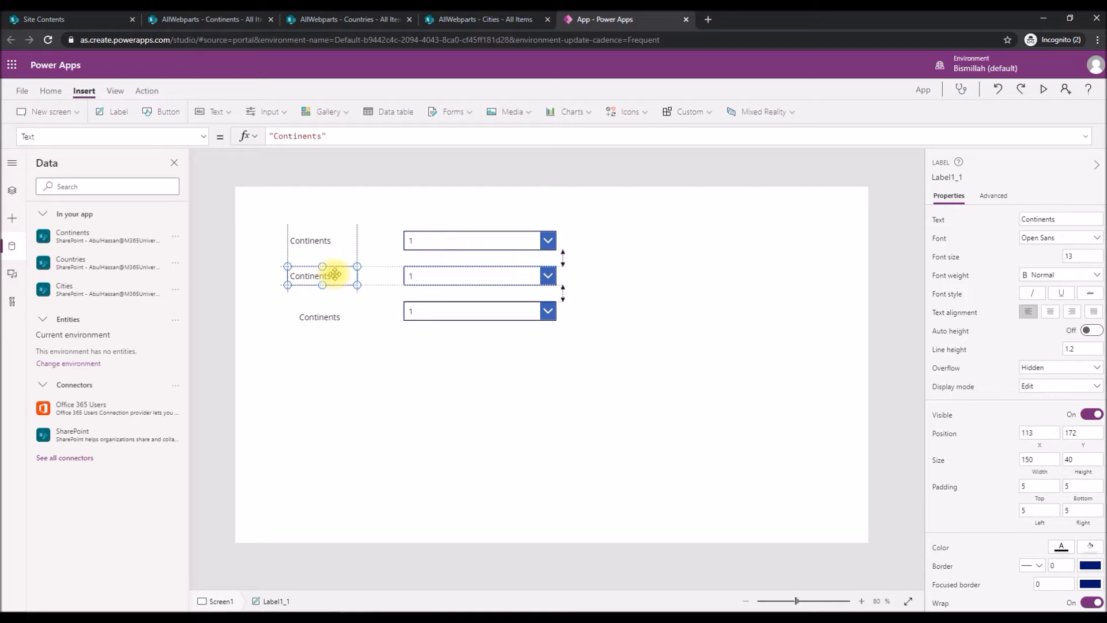
Set the second label's text to "Countries", then align the third label with its dropdown and set its text to "Cities".
{"action": "double_click", "coordinate": [1049, 219]}
{"action": "type", "text": "Co"}
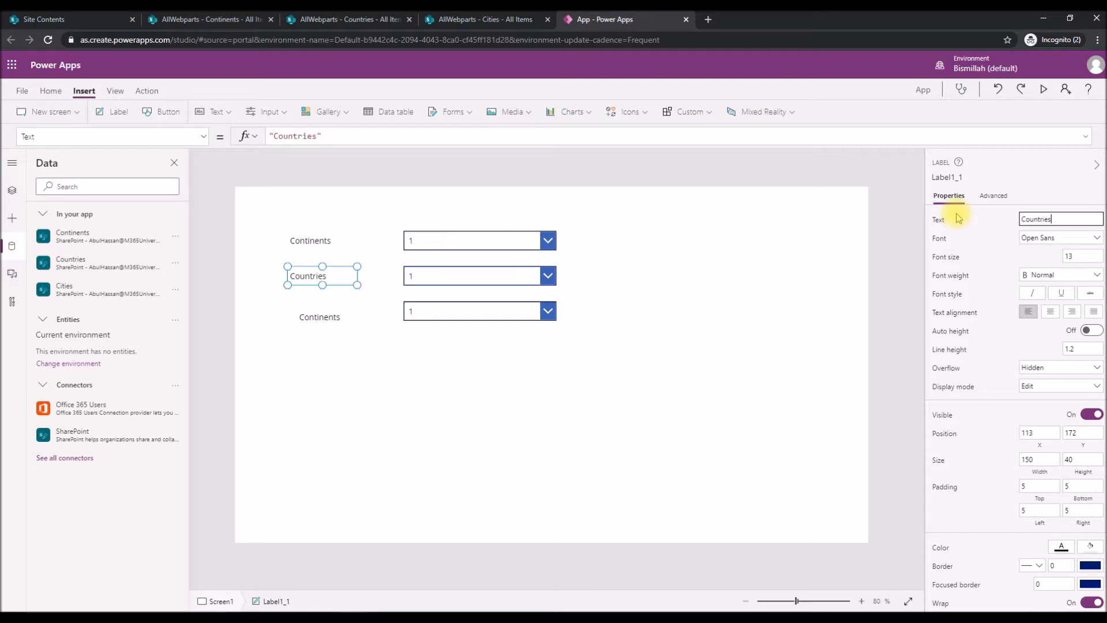
{"action": "left_click", "coordinate": [305, 320]}
{"action": "left_click_drag", "start_coordinate": [304, 320], "coordinate": [323, 317]}
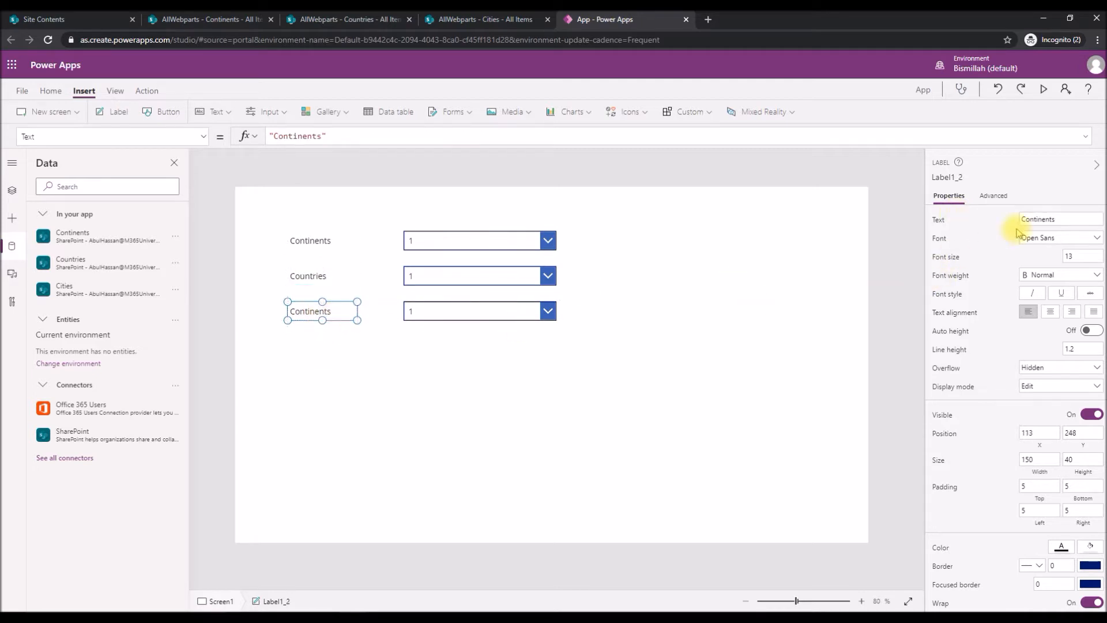
{"action": "left_click_drag", "start_coordinate": [1067, 219], "coordinate": [974, 220]}
{"action": "type", "text": "Citi"}
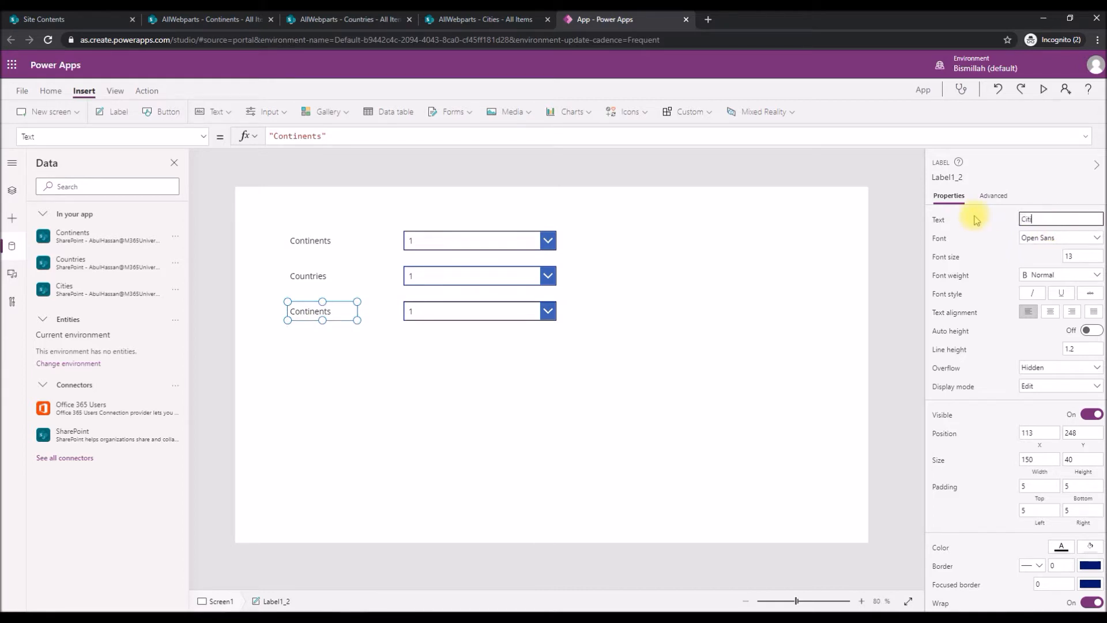
Rename the Continents dropdown control as ddlContinents.
{"action": "left_click", "coordinate": [481, 238]}
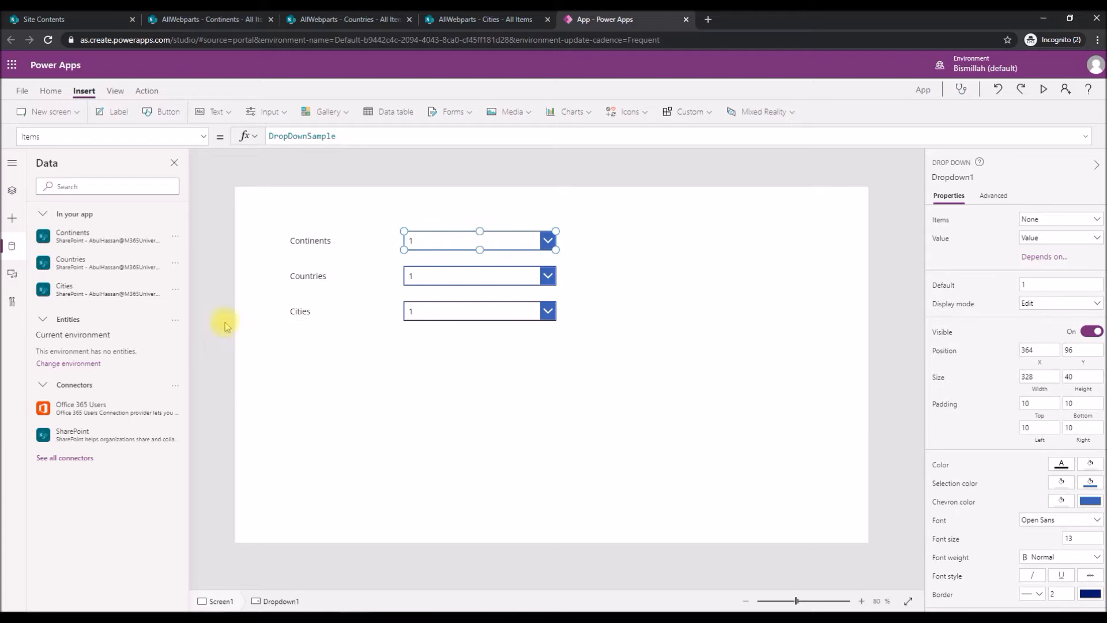
{"action": "left_click", "coordinate": [11, 190]}
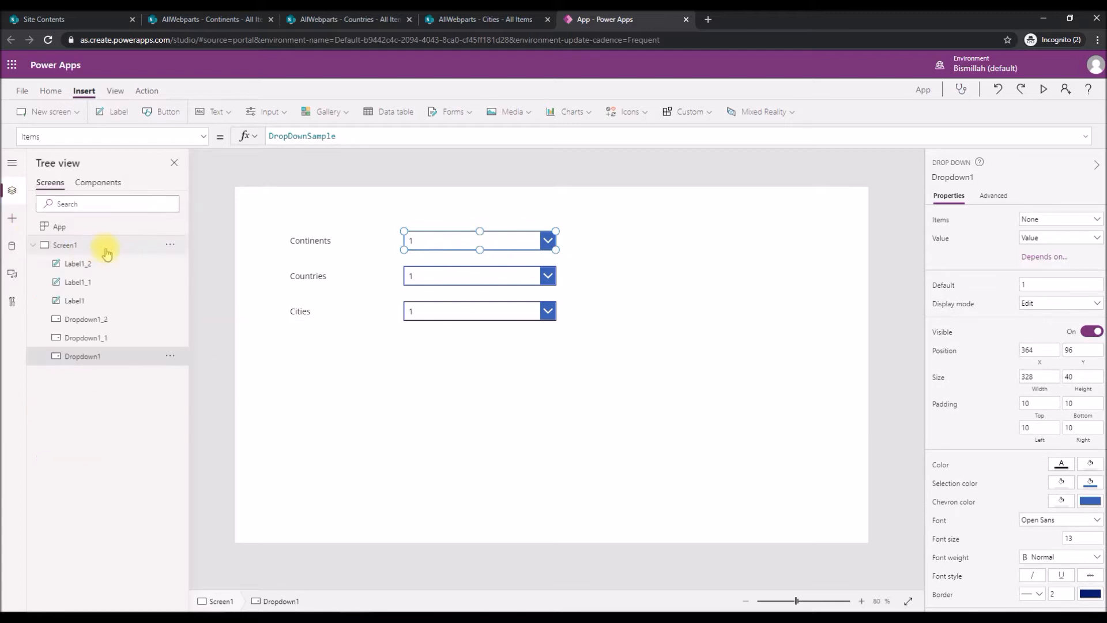
{"action": "double_click", "coordinate": [86, 362]}
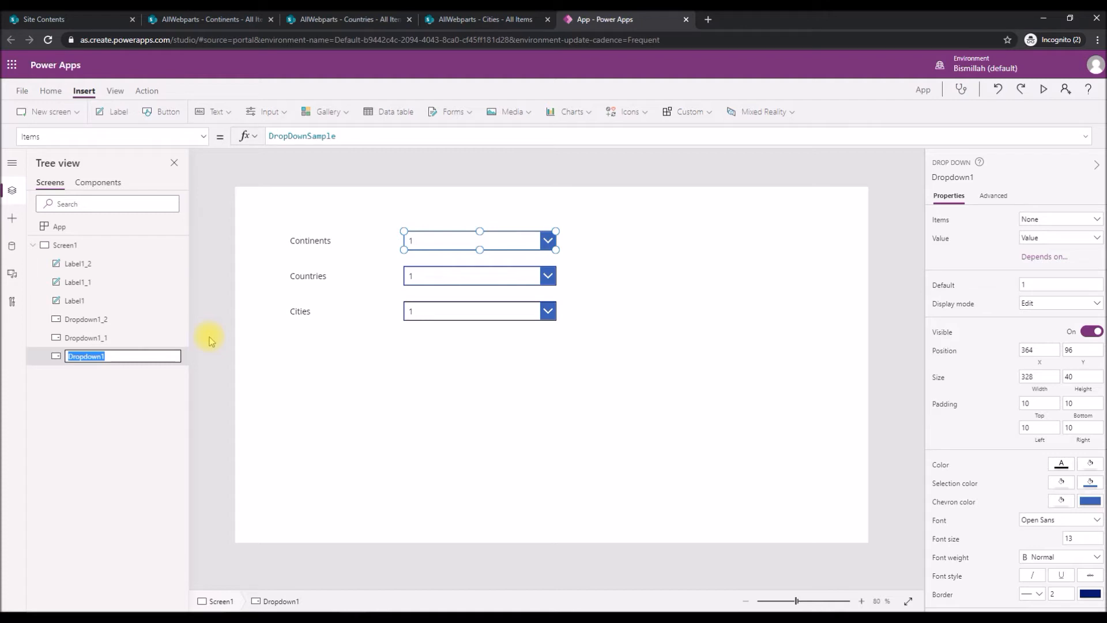
{"action": "type", "text": "ddlContinents"}
{"action": "key", "text": "Return"}
Rename the dropdown control beside the Countries label as ddlCountries.
{"action": "left_click", "coordinate": [416, 272]}
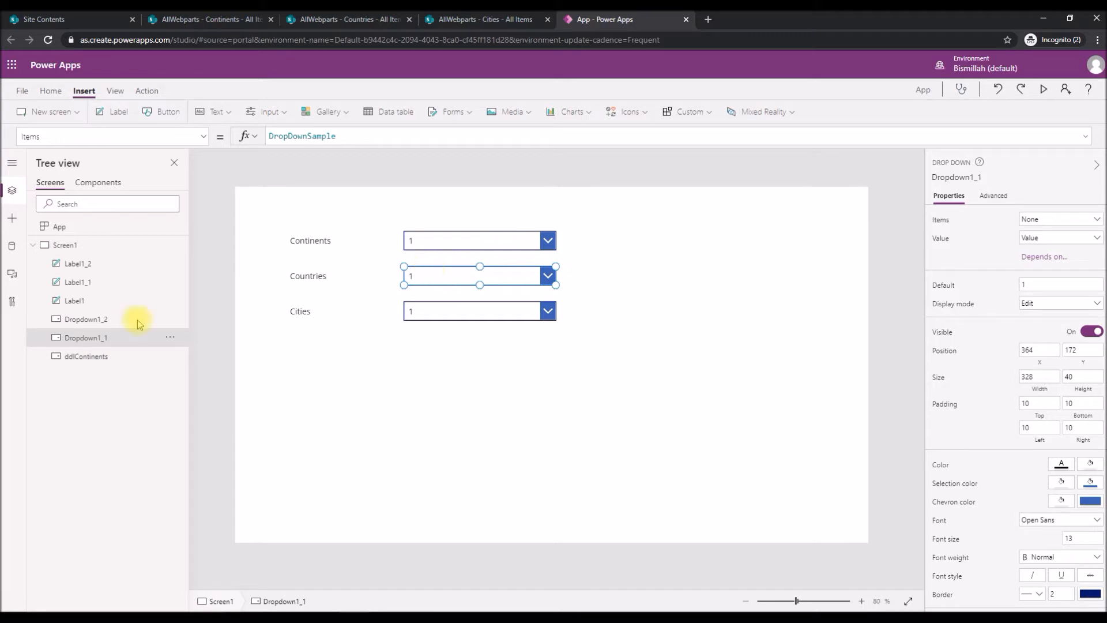
{"action": "double_click", "coordinate": [91, 337]}
{"action": "type", "text": "ddl"}
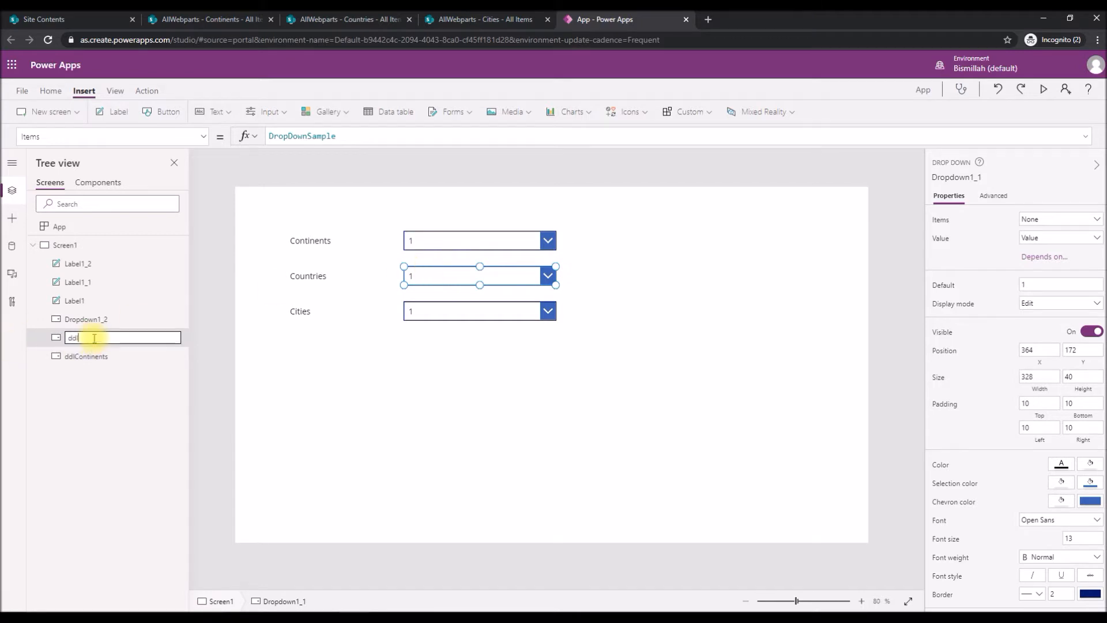
{"action": "type", "text": "Countrie"}
{"action": "key", "text": "Return"}
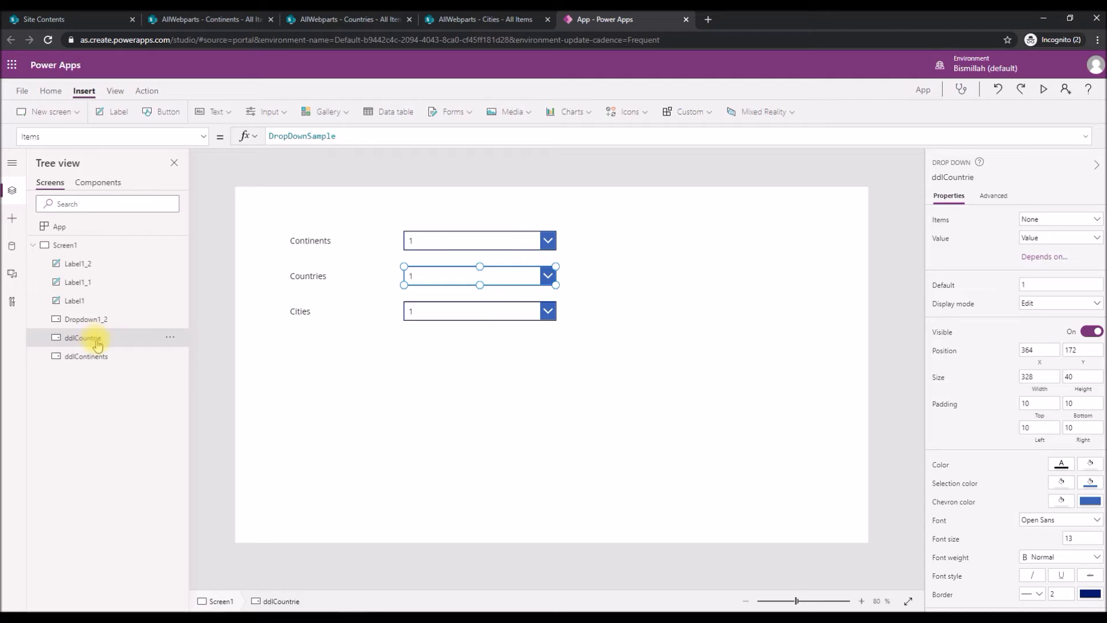
{"action": "double_click", "coordinate": [113, 339]}
{"action": "left_click", "coordinate": [106, 339]}
{"action": "type", "text": "s"}
{"action": "key", "text": "Return"}
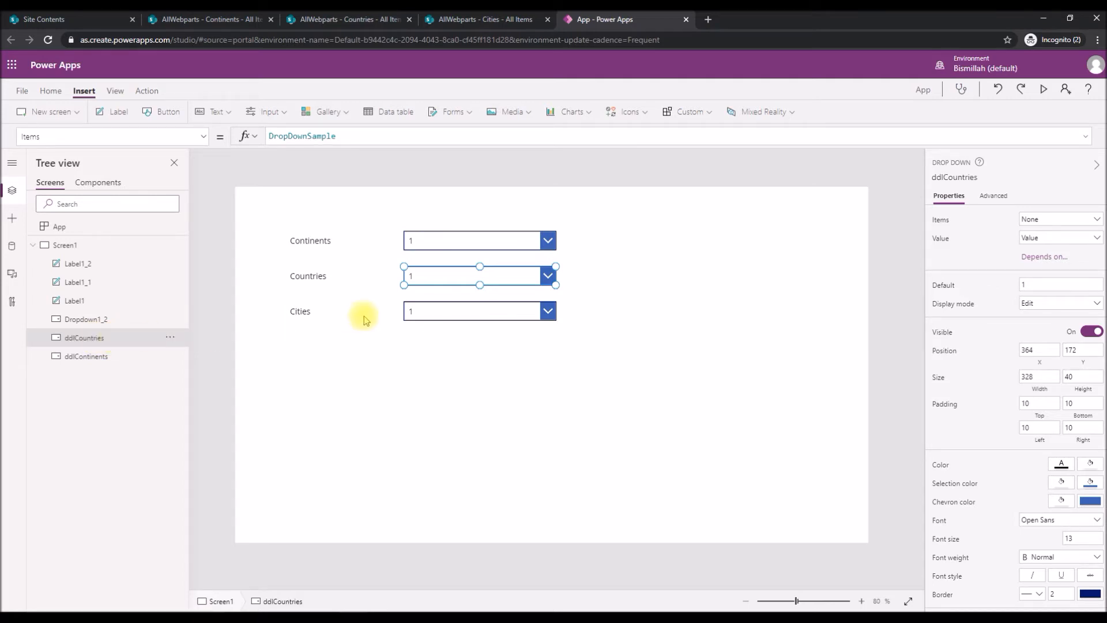
Rename the dropdown control beside the Cities label as ddlCities.
{"action": "left_click", "coordinate": [454, 310]}
{"action": "double_click", "coordinate": [91, 318]}
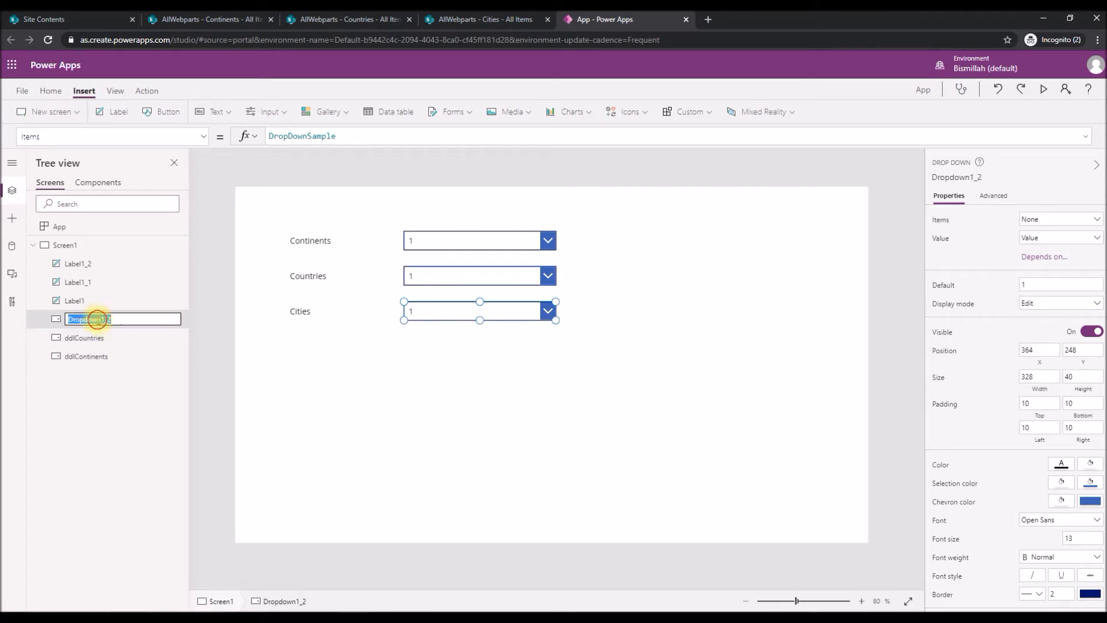
{"action": "type", "text": "ddlCities"}
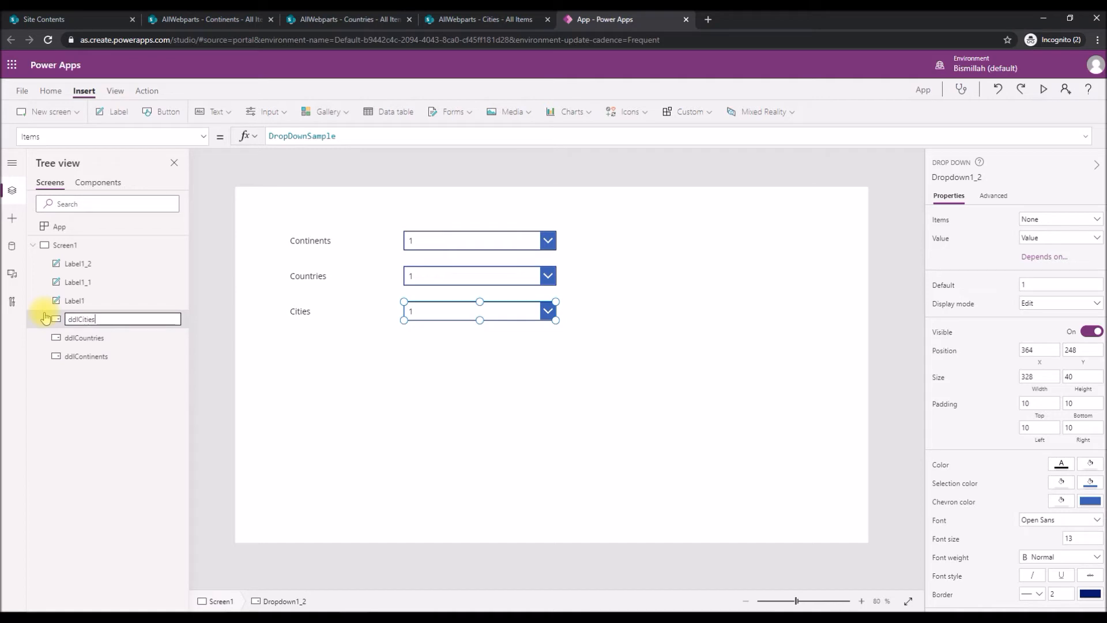
{"action": "key", "text": "Return"}
Bind ddlContinents to the Continents list with Continent Title as its value, and check that column in the SharePoint list.
{"action": "left_click", "coordinate": [432, 240]}
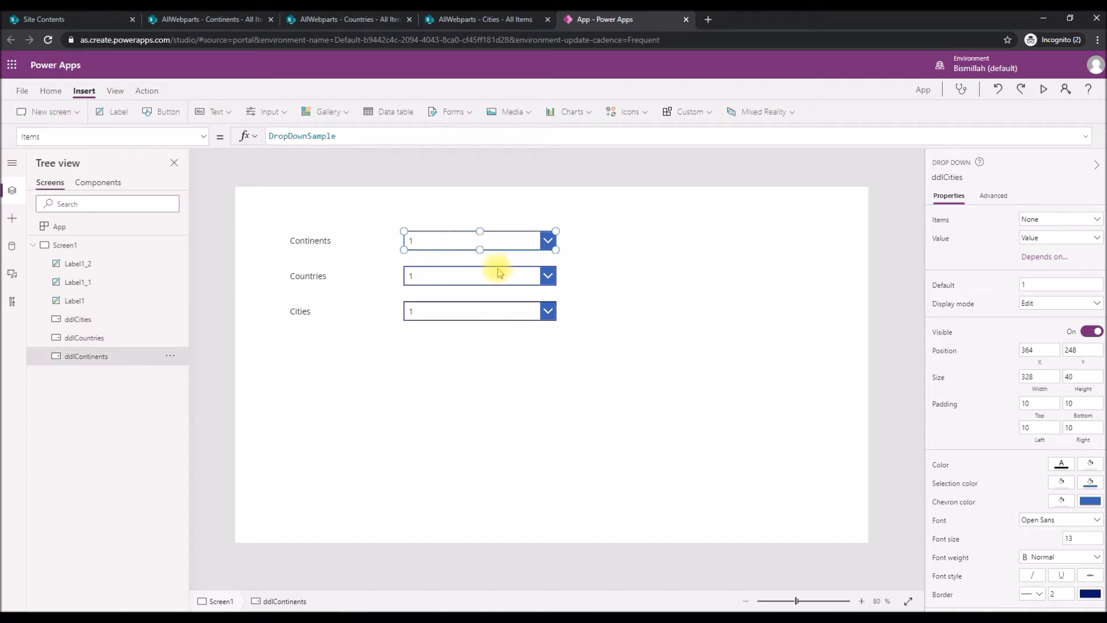
{"action": "left_click", "coordinate": [1050, 220]}
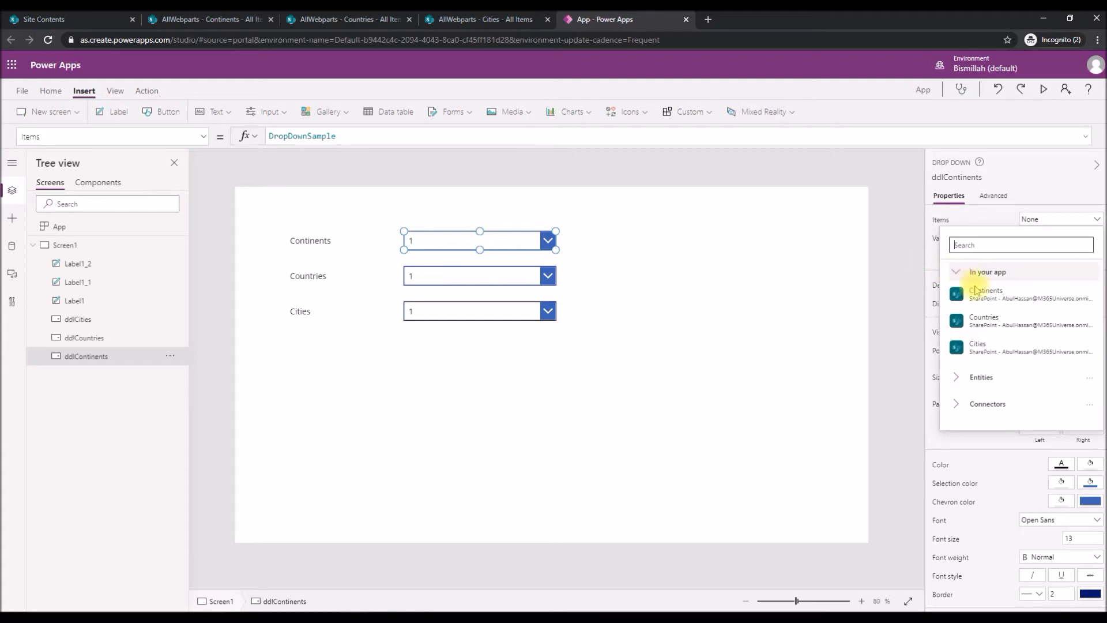
{"action": "mouse_move", "coordinate": [1048, 307]}
{"action": "left_click", "coordinate": [986, 294]}
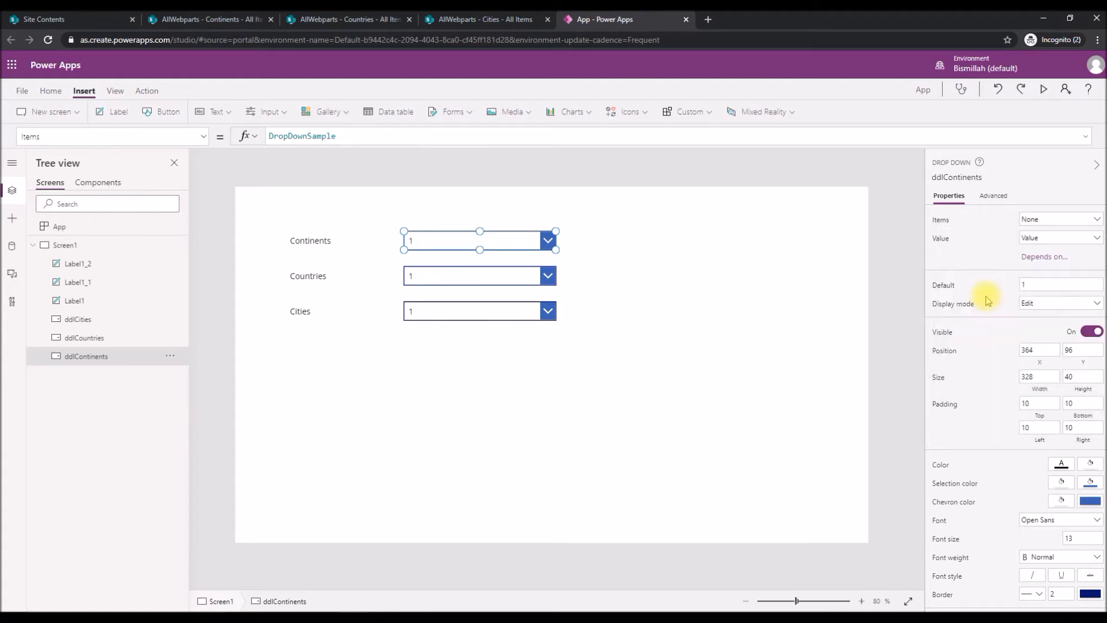
{"action": "left_click", "coordinate": [1076, 243]}
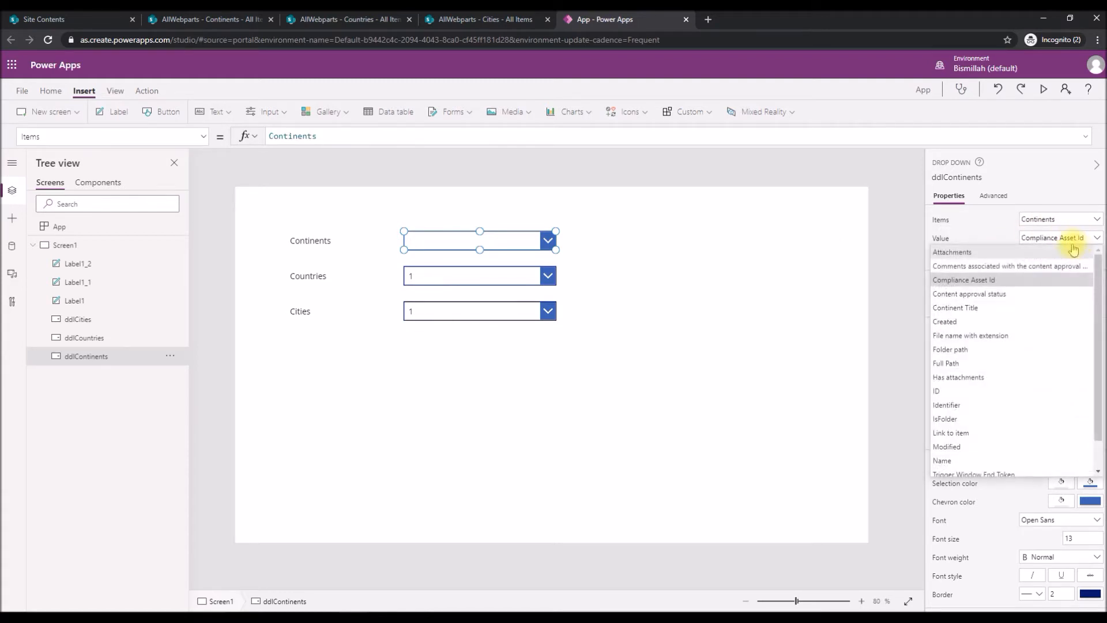
{"action": "left_click", "coordinate": [963, 308]}
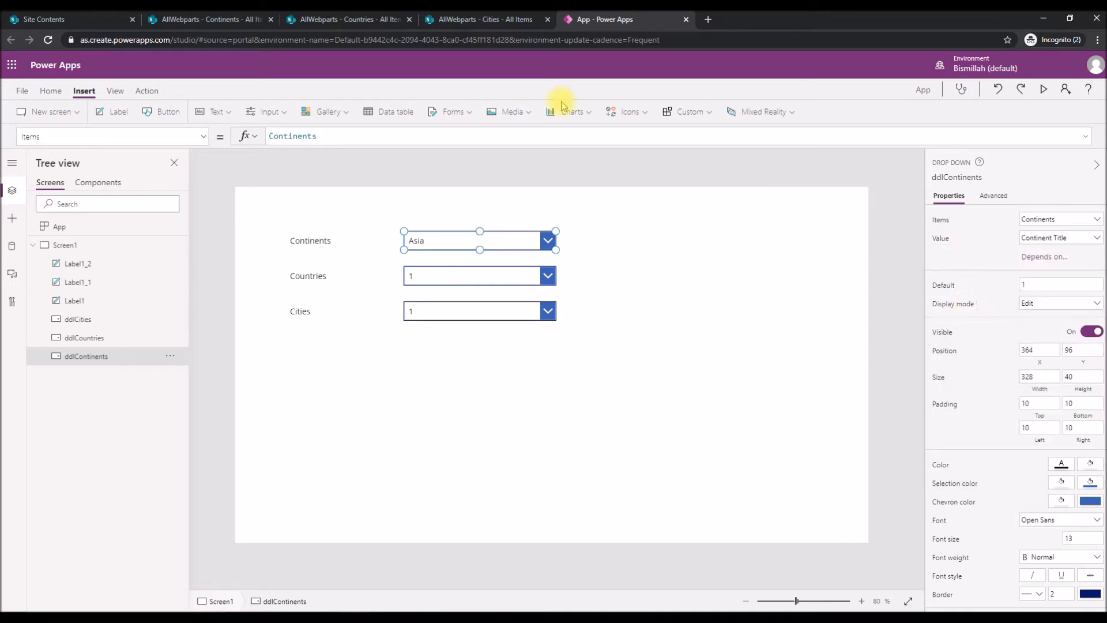
{"action": "left_click", "coordinate": [201, 23]}
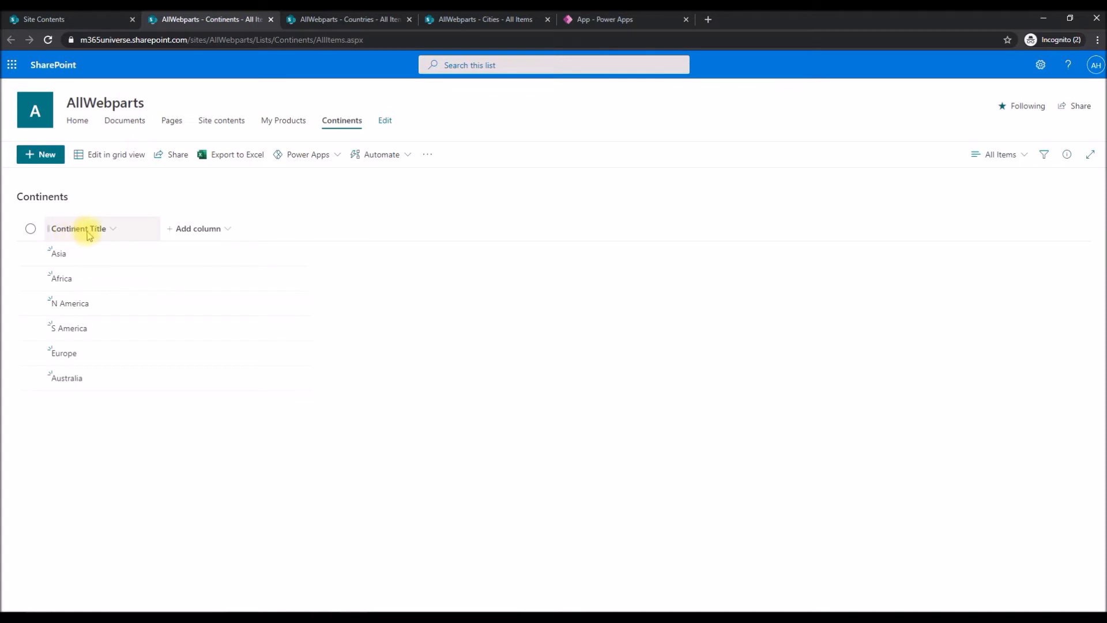
{"action": "left_click", "coordinate": [588, 20]}
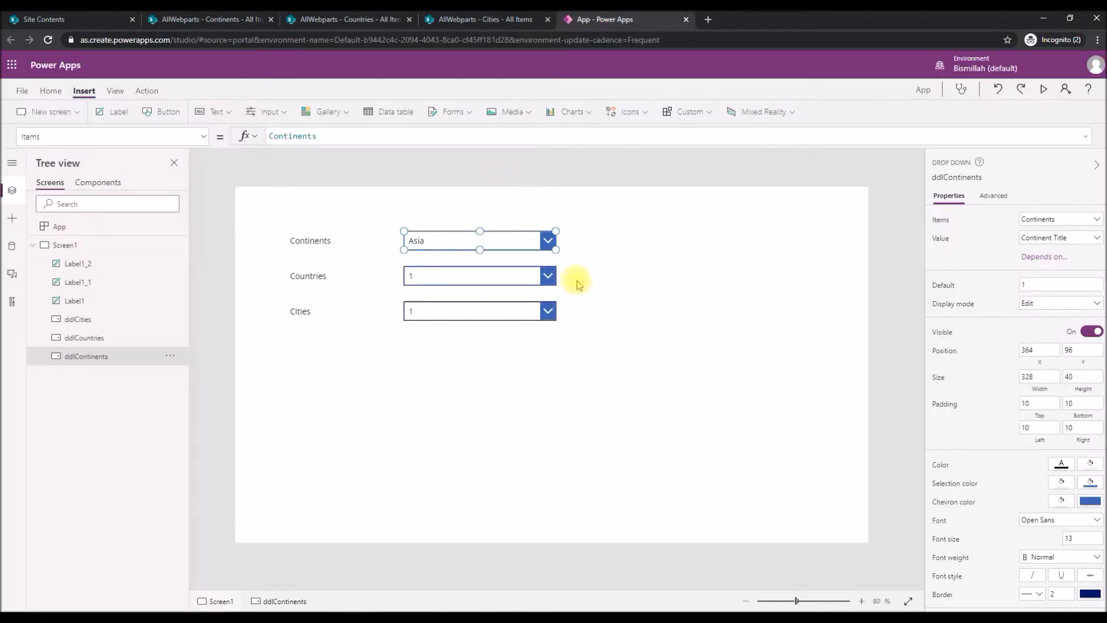
Bind ddlCountries to the Countries list with Title as its value, and check the title column in the SharePoint list.
{"action": "left_click", "coordinate": [484, 275]}
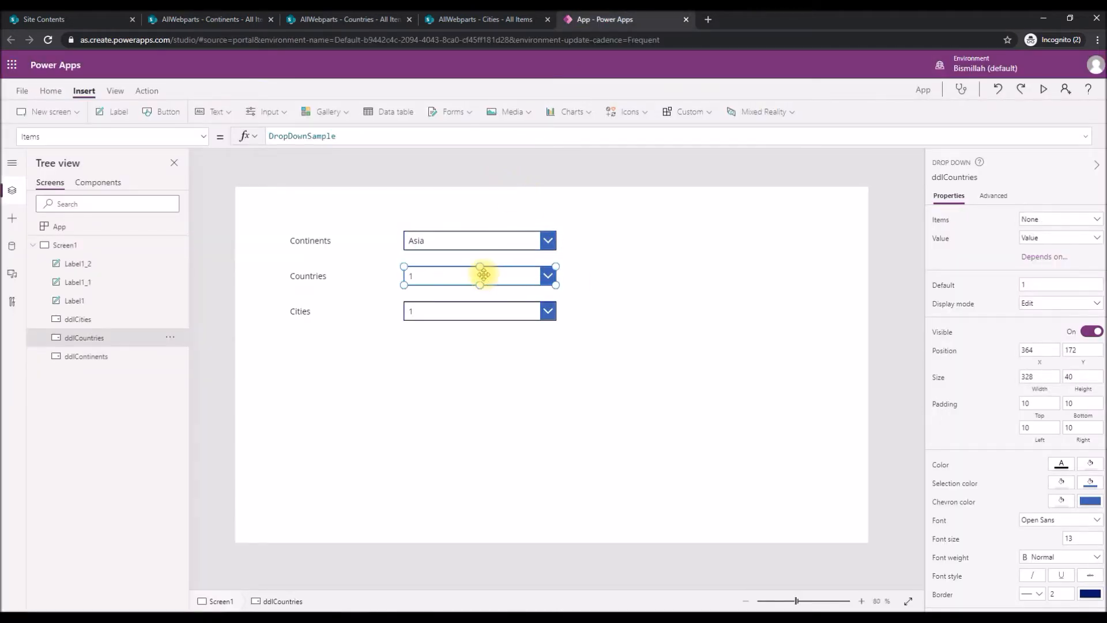
{"action": "left_click", "coordinate": [1051, 220]}
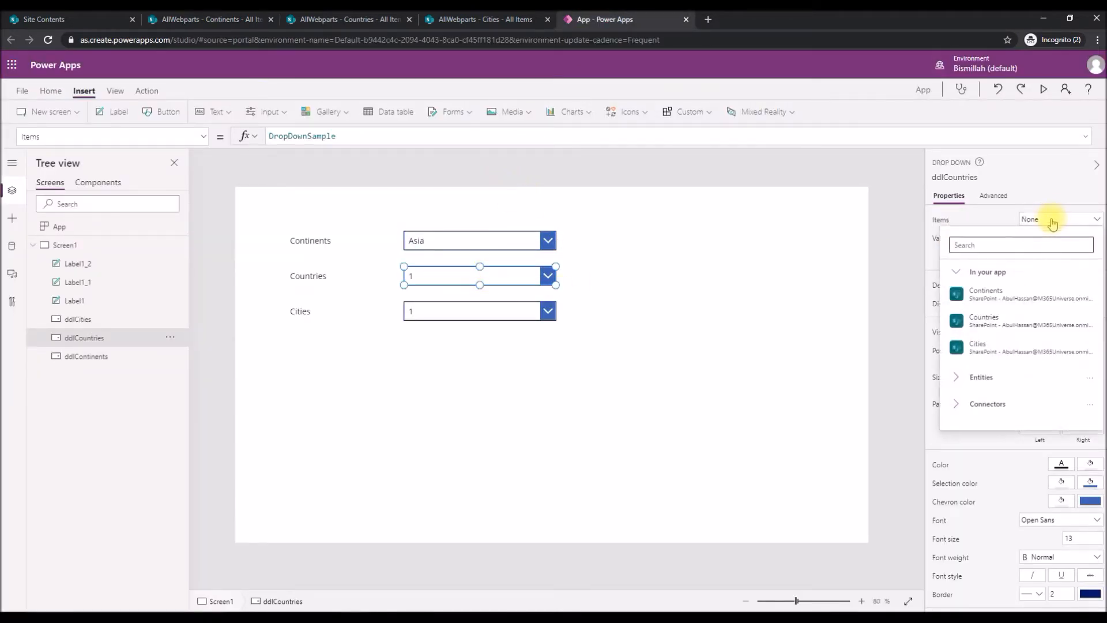
{"action": "left_click", "coordinate": [978, 326]}
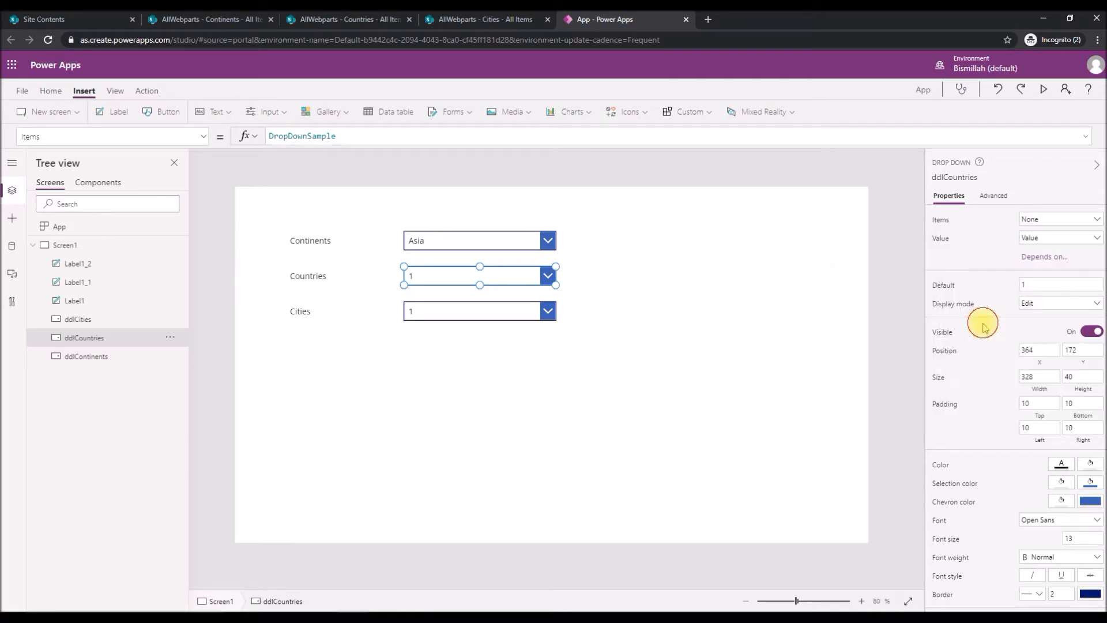
{"action": "left_click", "coordinate": [1056, 237]}
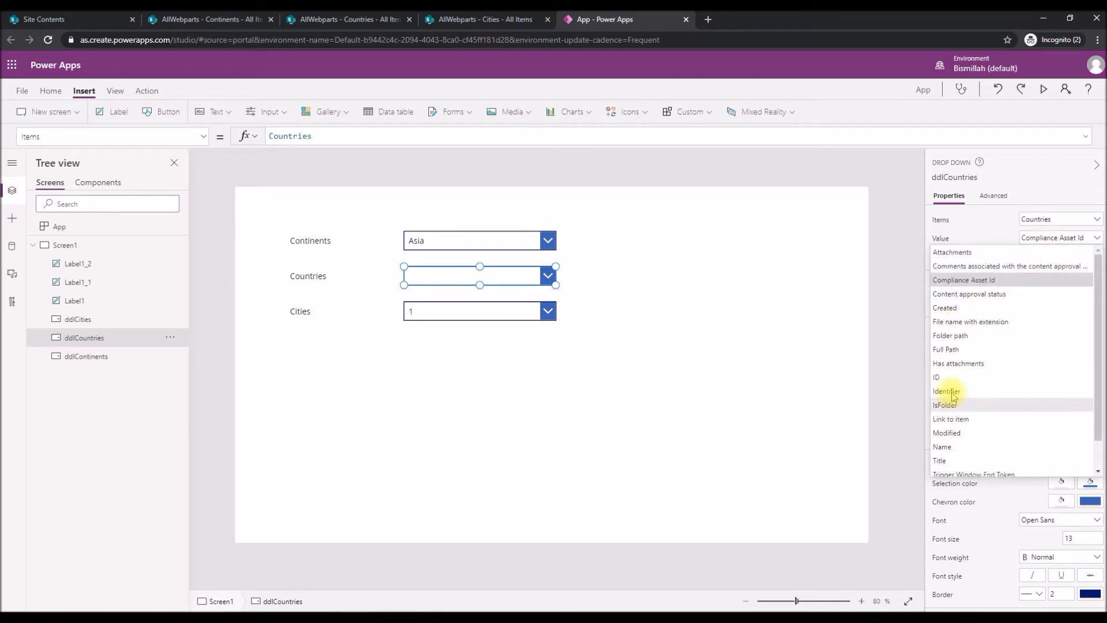
{"action": "scroll", "coordinate": [944, 439], "scroll_direction": "down", "scroll_amount": 2}
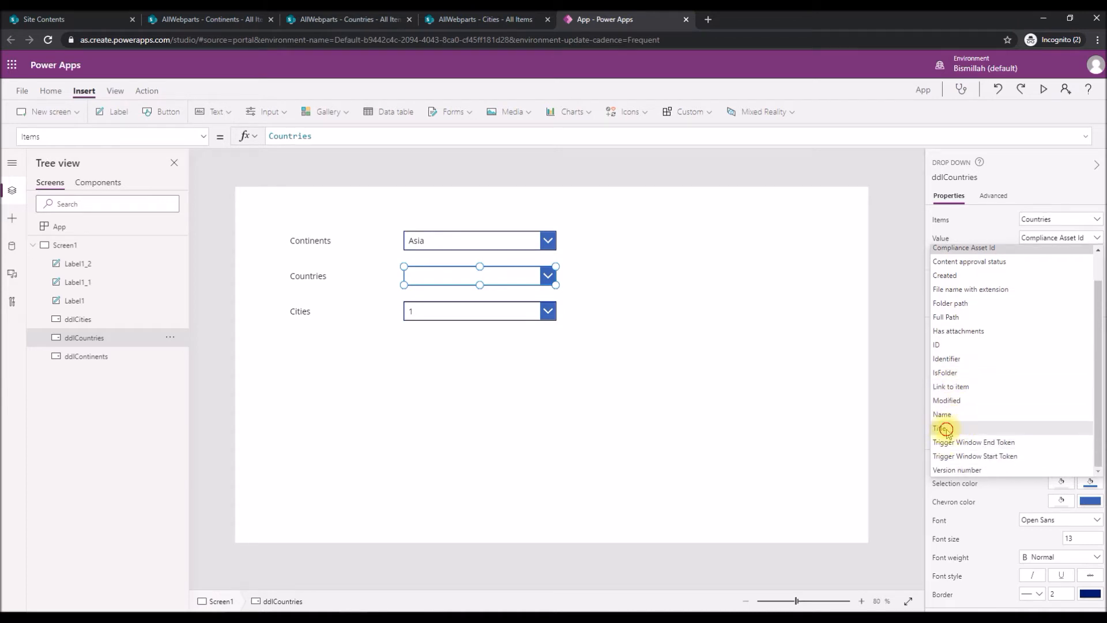
{"action": "left_click", "coordinate": [945, 429]}
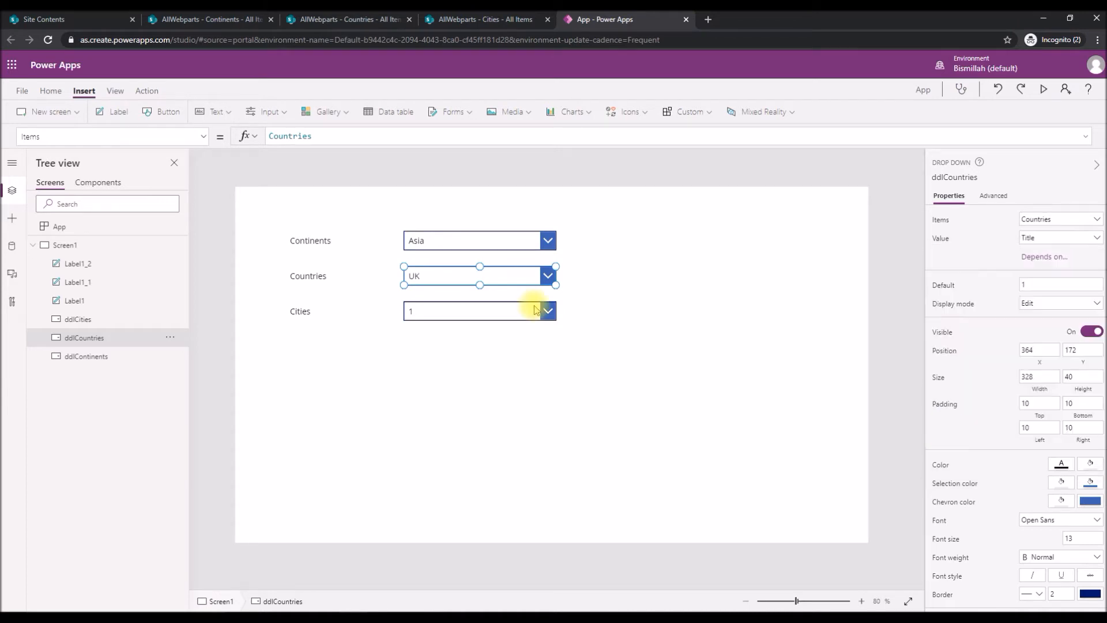
{"action": "left_click", "coordinate": [358, 22]}
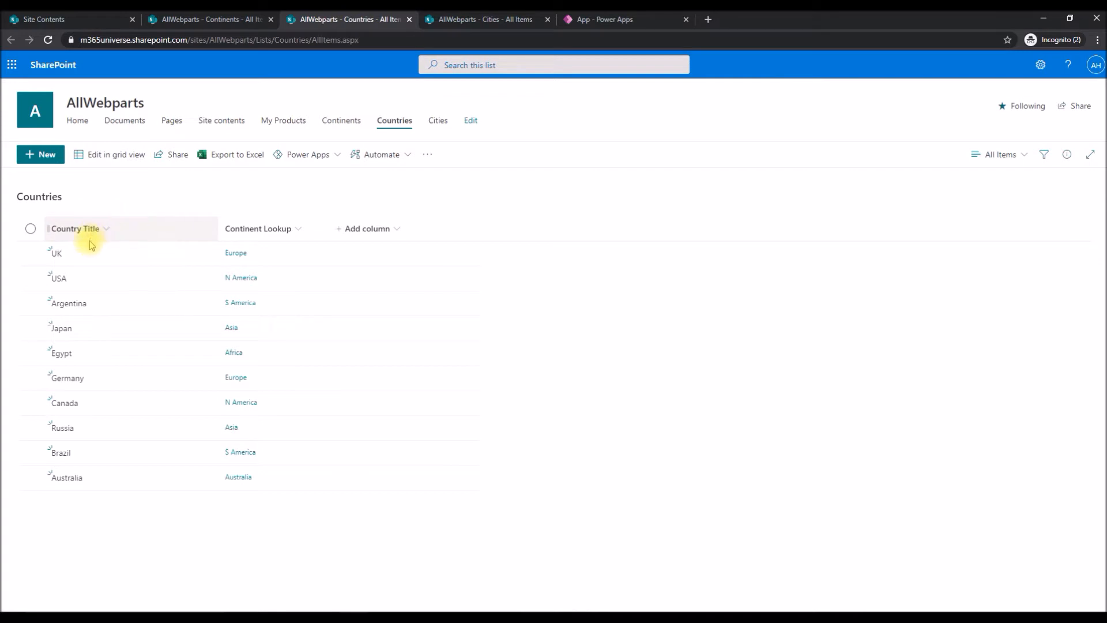
{"action": "left_click", "coordinate": [646, 24]}
Check the title column in the SharePoint Cities list, and bind ddlCities to Cities with Title as its value.
{"action": "left_click", "coordinate": [457, 312]}
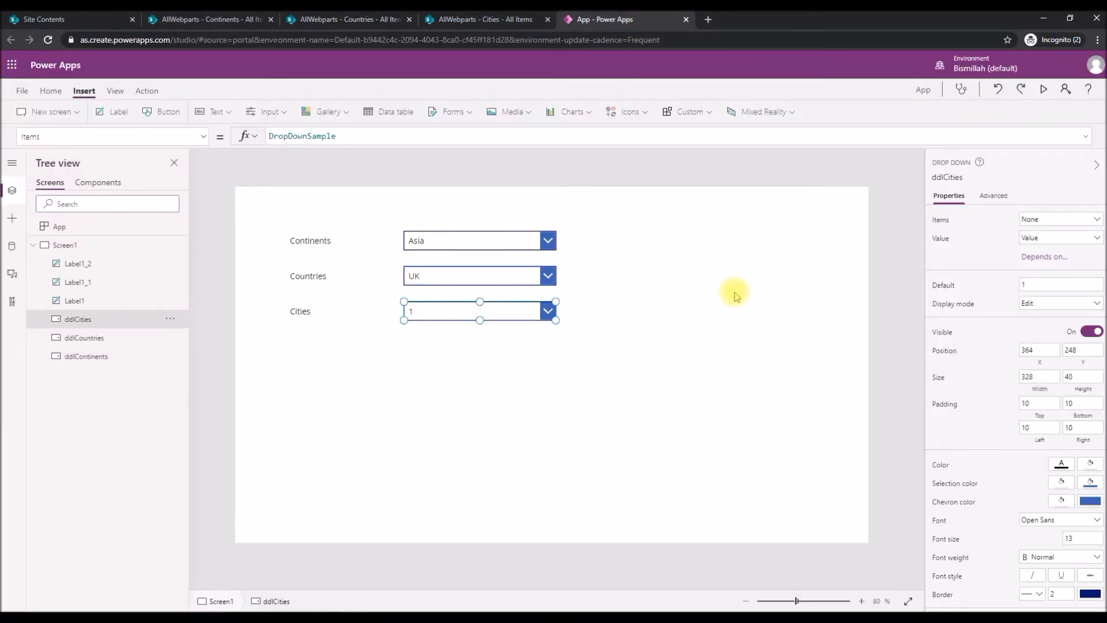
{"action": "left_click", "coordinate": [461, 19]}
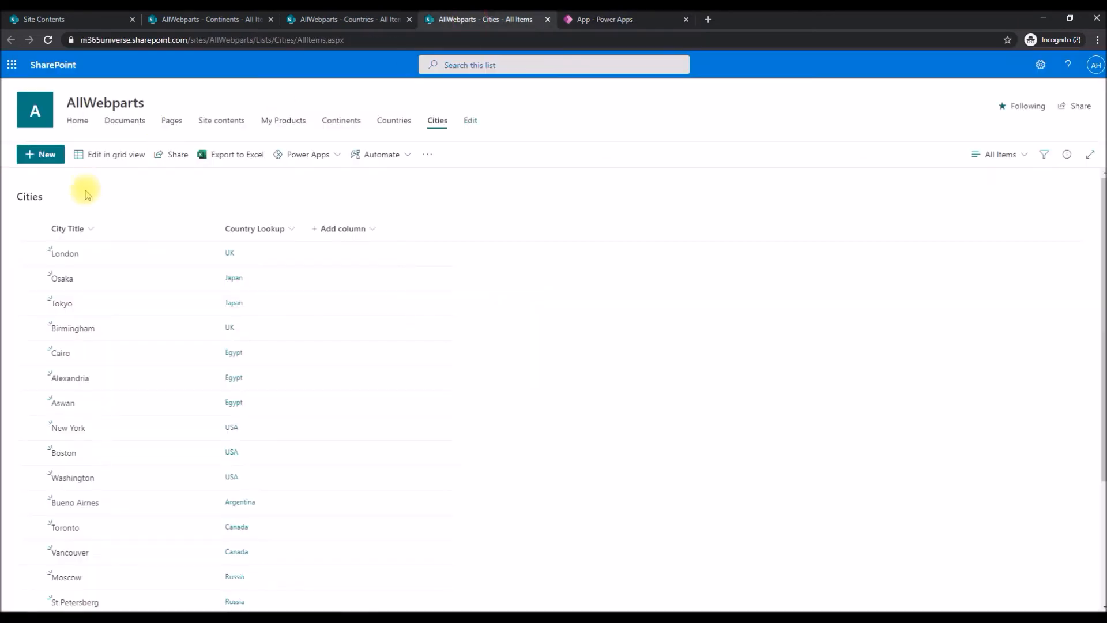
{"action": "left_click", "coordinate": [564, 23]}
{"action": "left_click", "coordinate": [1037, 220]}
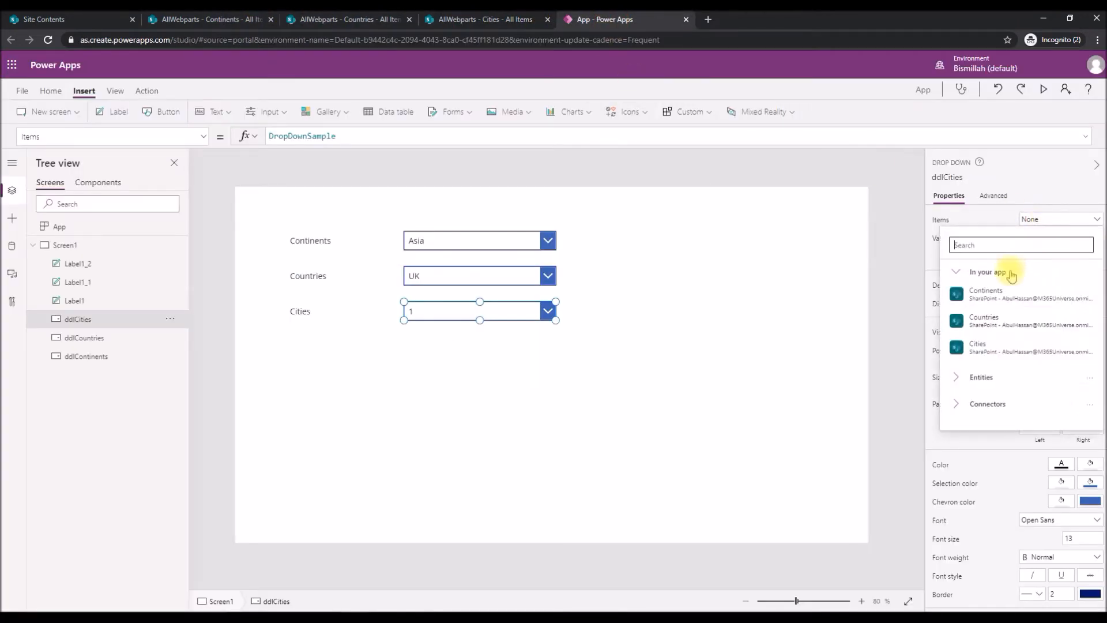
{"action": "left_click", "coordinate": [978, 345]}
{"action": "left_click", "coordinate": [1039, 237]}
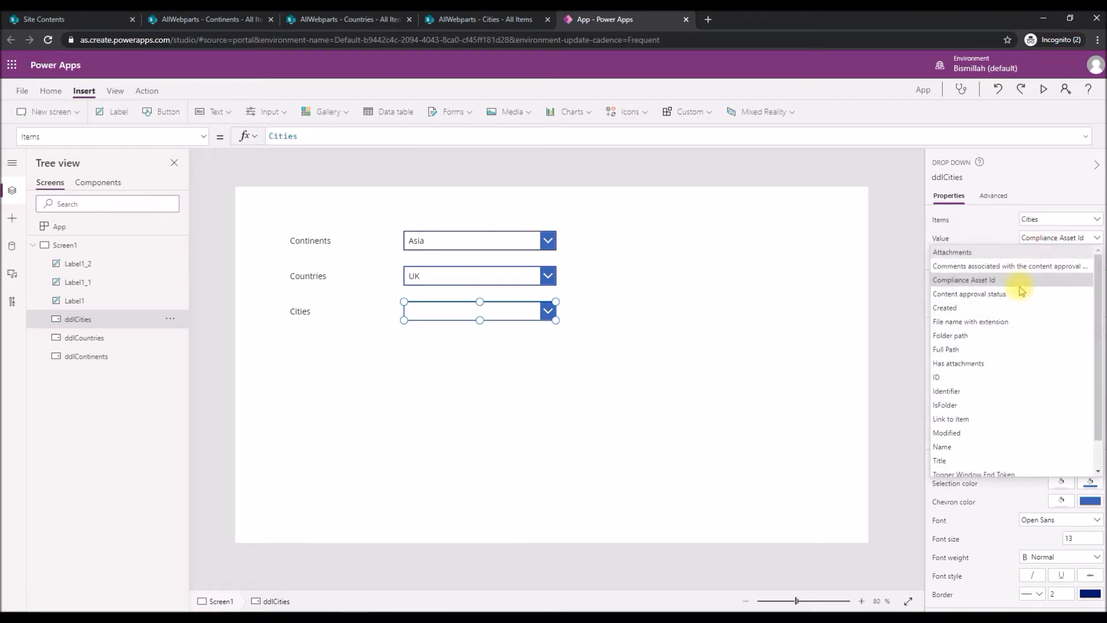
{"action": "scroll", "coordinate": [949, 424], "scroll_direction": "down", "scroll_amount": 1}
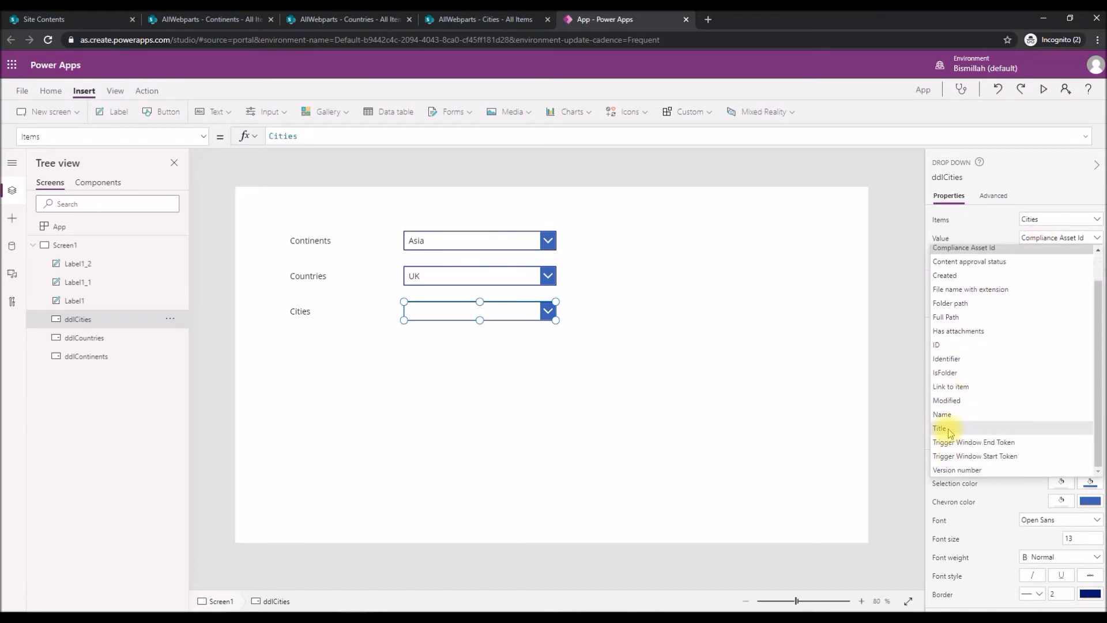
{"action": "left_click", "coordinate": [950, 430]}
{"action": "left_click", "coordinate": [578, 384]}
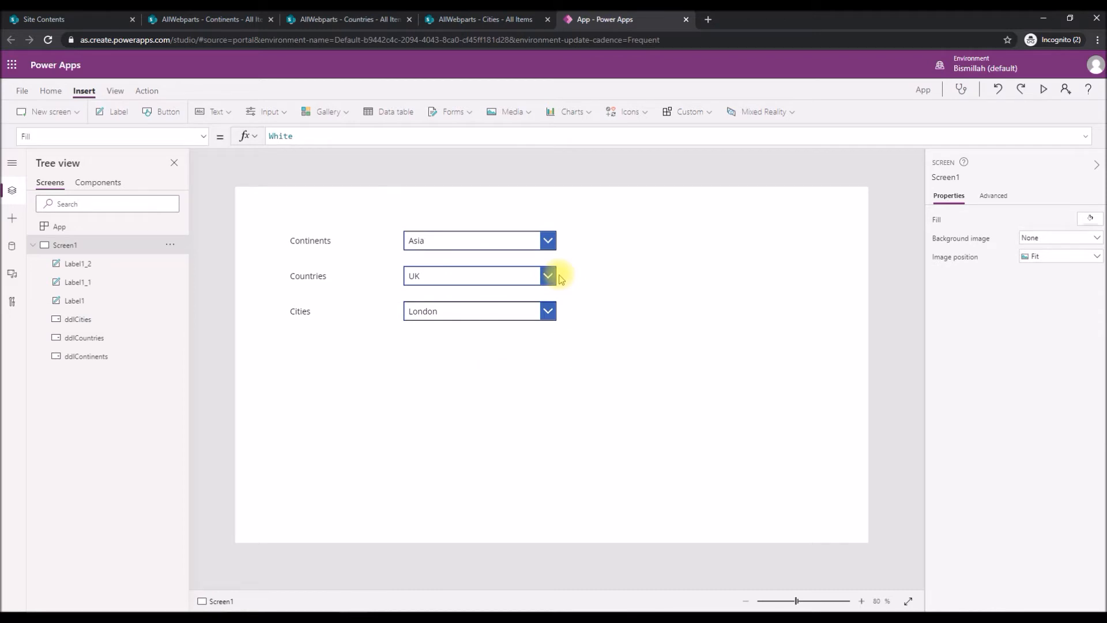
Preview the app, examine the options offered by the Continents, Countries and Cities dropdowns, and exit the preview.
{"action": "key", "text": "F5"}
{"action": "left_click", "coordinate": [545, 138]}
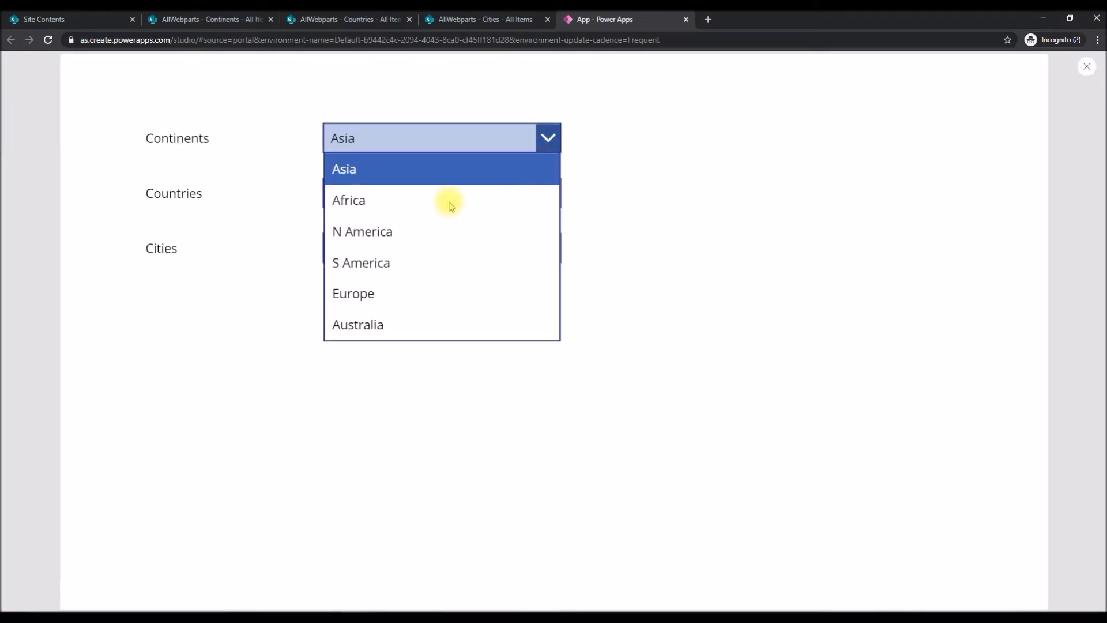
{"action": "left_click", "coordinate": [701, 137]}
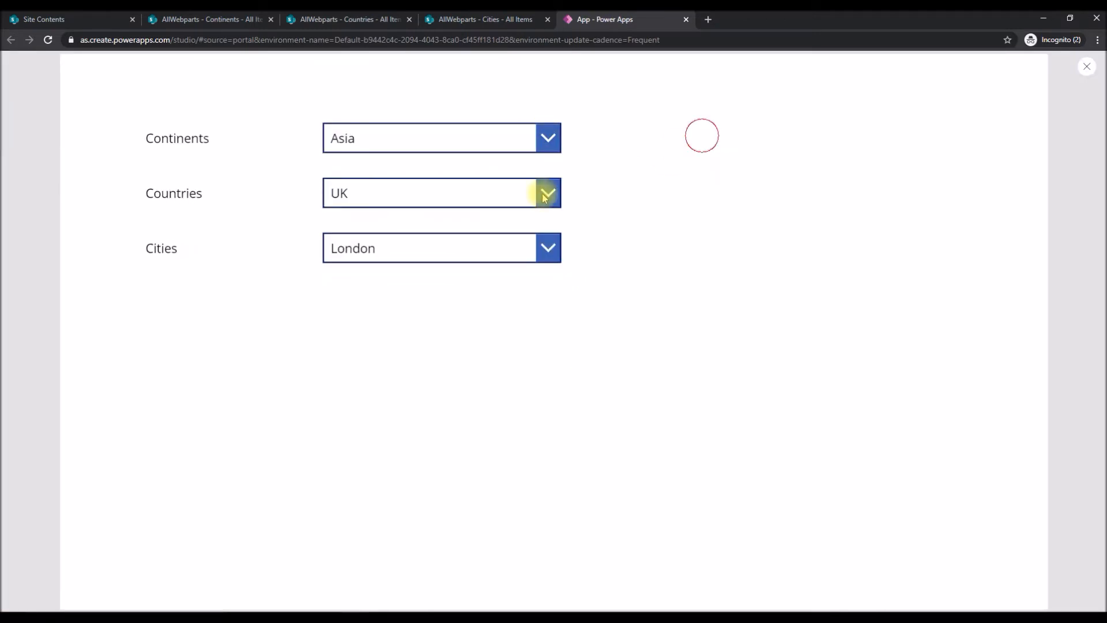
{"action": "left_click", "coordinate": [539, 199]}
{"action": "scroll", "coordinate": [371, 353], "scroll_direction": "down", "scroll_amount": 1}
{"action": "scroll", "coordinate": [371, 353], "scroll_direction": "up", "scroll_amount": 1}
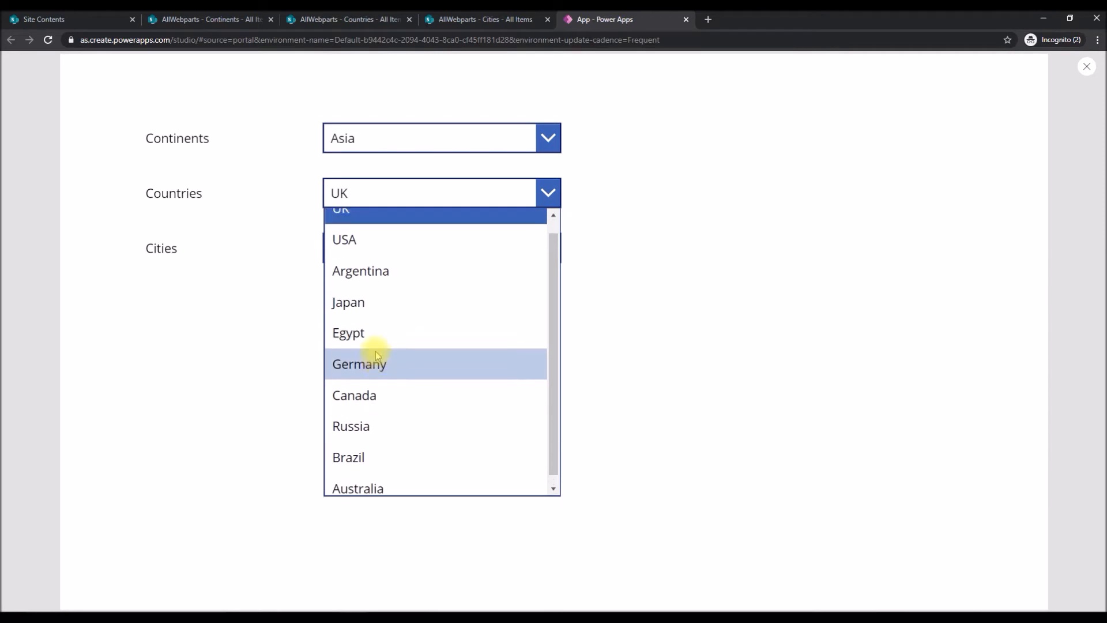
{"action": "left_click", "coordinate": [665, 268]}
{"action": "left_click", "coordinate": [548, 248]}
{"action": "scroll", "coordinate": [453, 359], "scroll_direction": "down", "scroll_amount": 5}
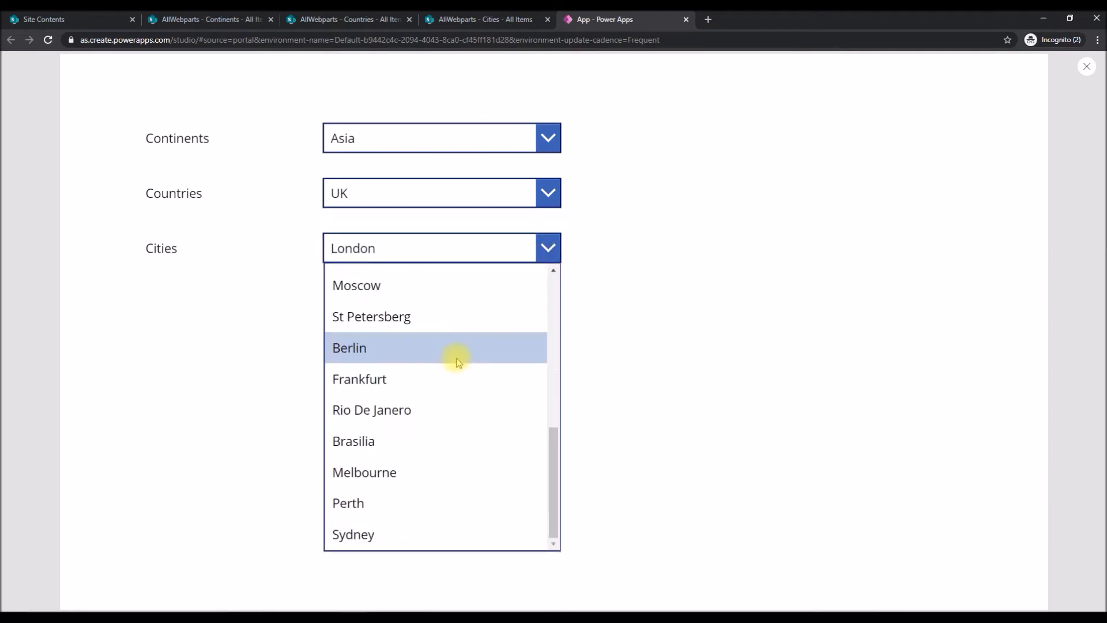
{"action": "scroll", "coordinate": [470, 359], "scroll_direction": "up", "scroll_amount": 5}
{"action": "left_click", "coordinate": [759, 265]}
{"action": "key", "text": "Escape"}
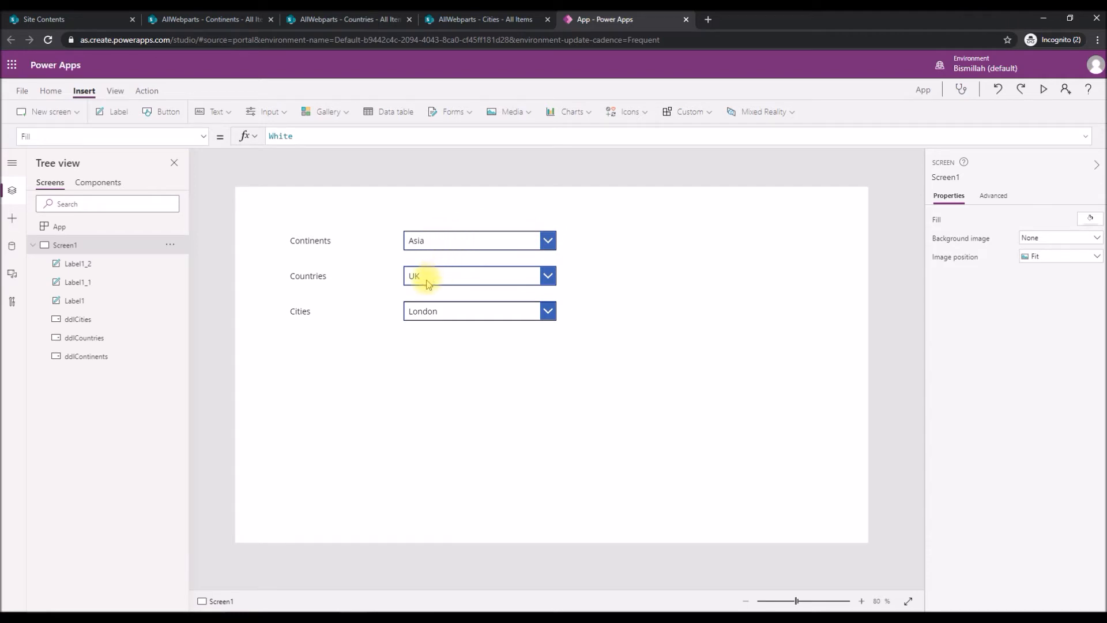
Preview the app, examine which countries are offered while Asia is the selected continent, and exit the preview.
{"action": "key", "text": "F5"}
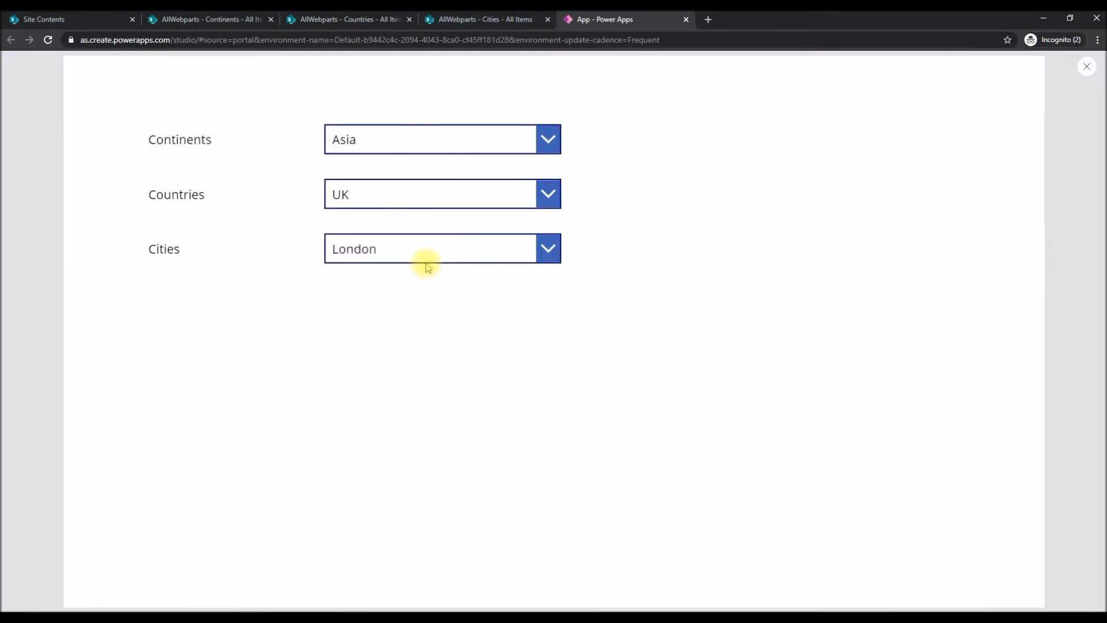
{"action": "left_click", "coordinate": [425, 197]}
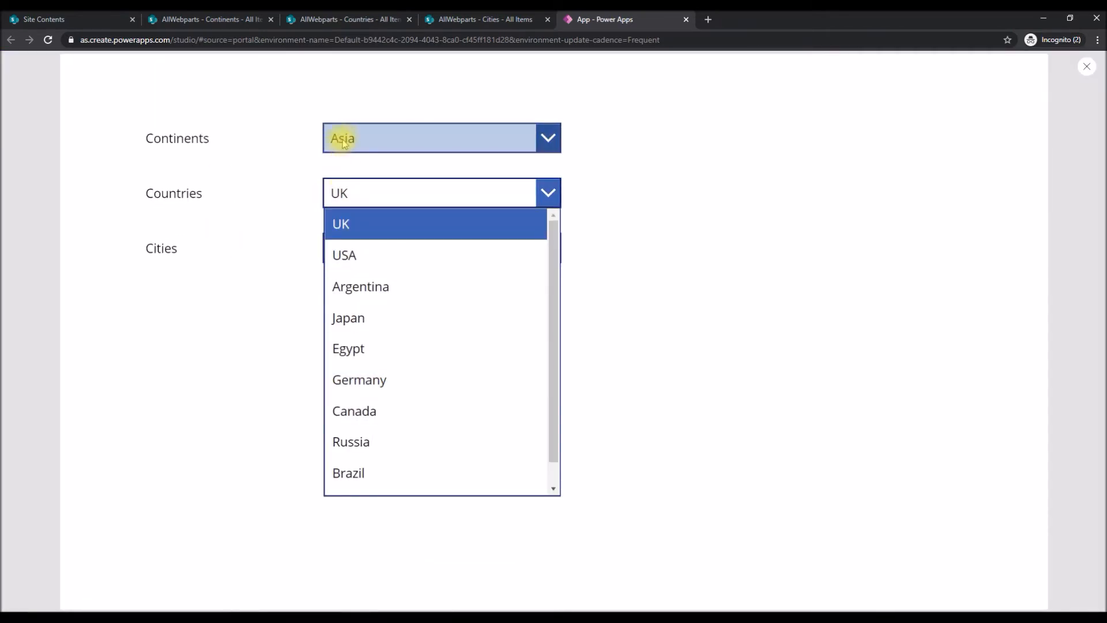
{"action": "left_click", "coordinate": [748, 181]}
{"action": "key", "text": "Escape"}
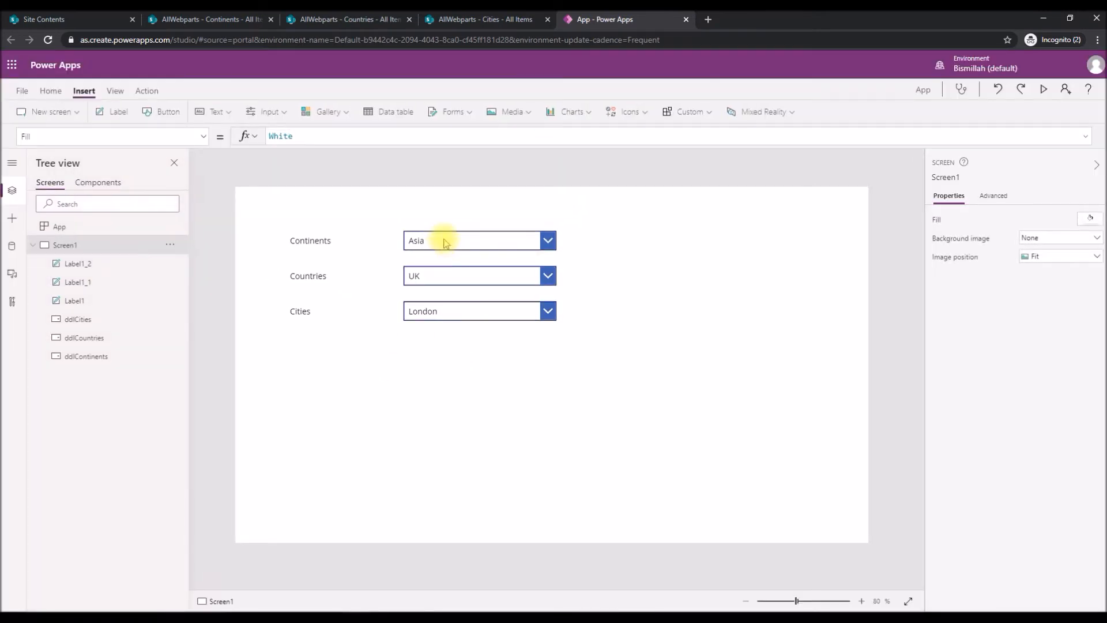
In the Items formula of ddlCountries, begin a Filter function with the Countries list as its source.
{"action": "left_click", "coordinate": [445, 240]}
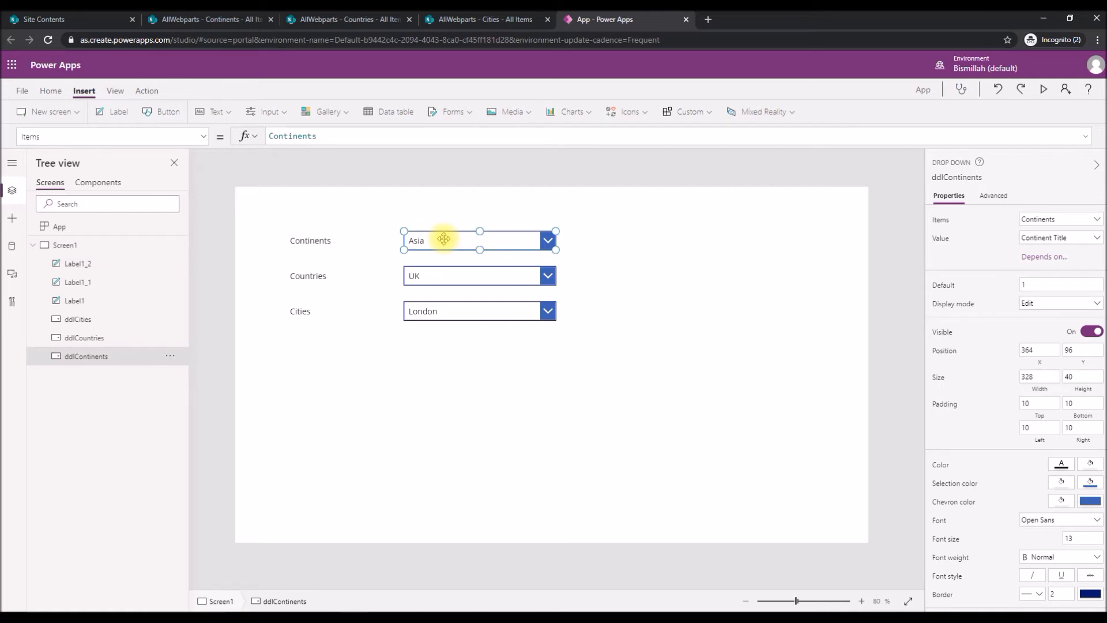
{"action": "left_click", "coordinate": [441, 274]}
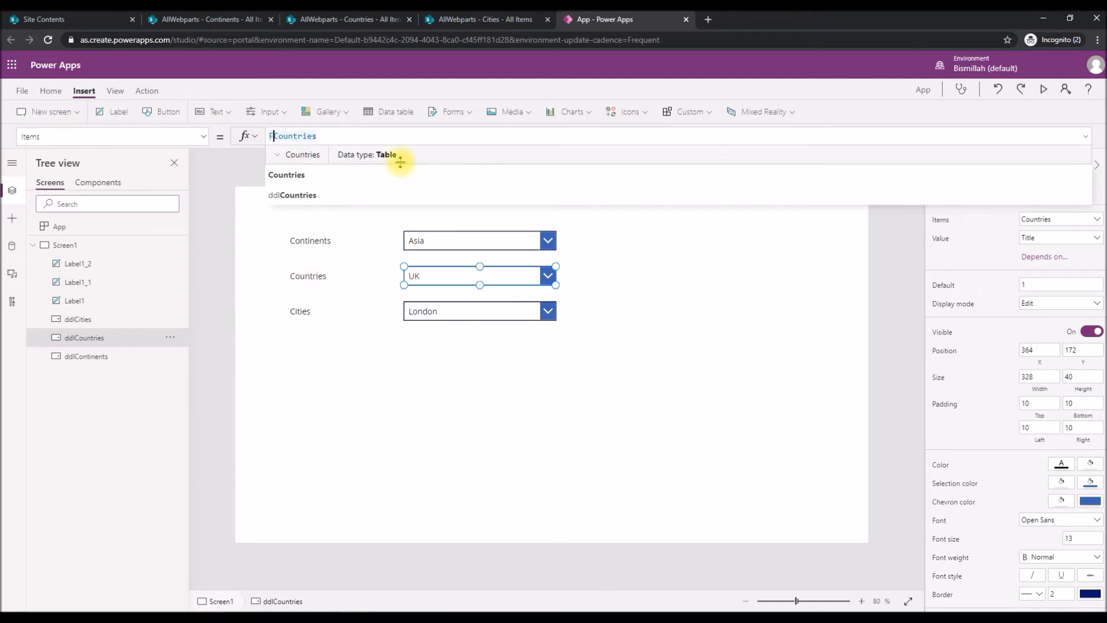
{"action": "type", "text": "ilter("}
{"action": "key", "text": "End"}
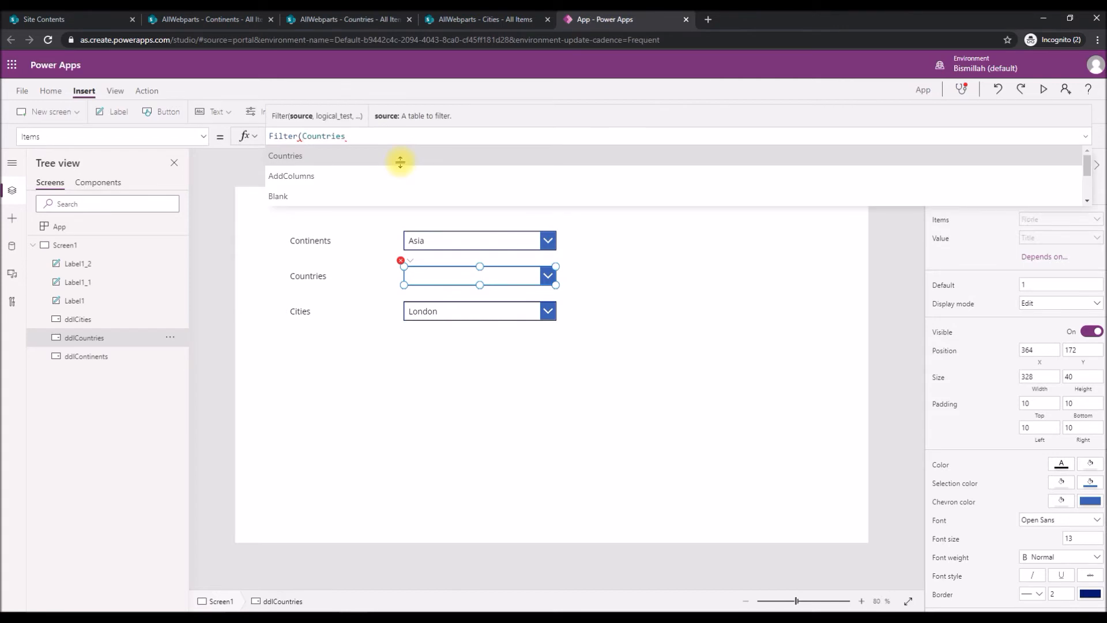
{"action": "type", "text": ", "}
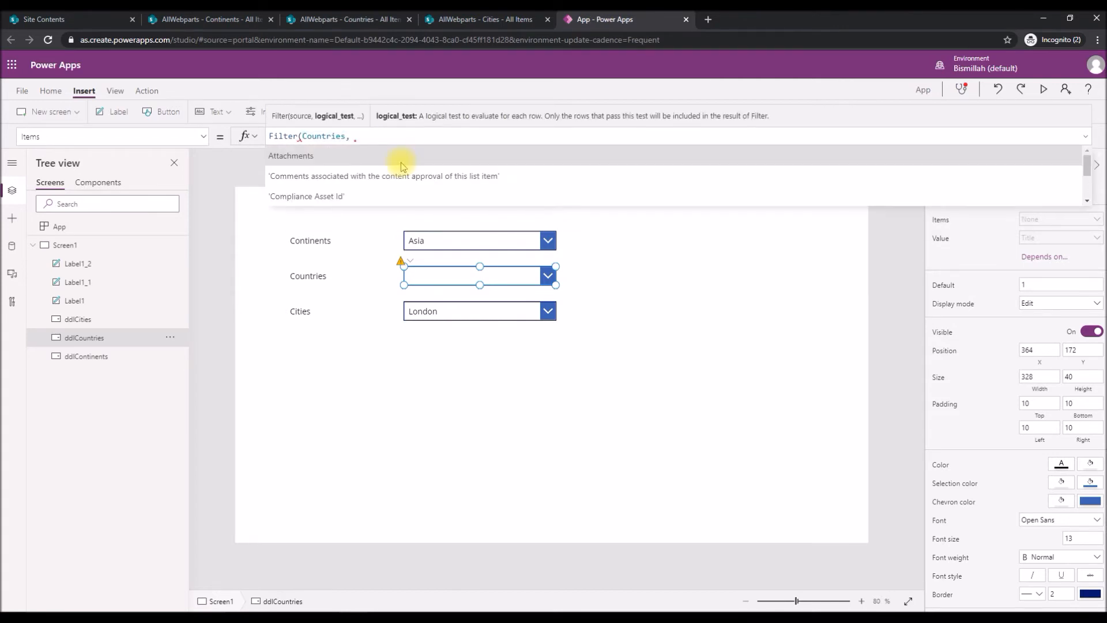
{"action": "type", "text": "'Coti"}
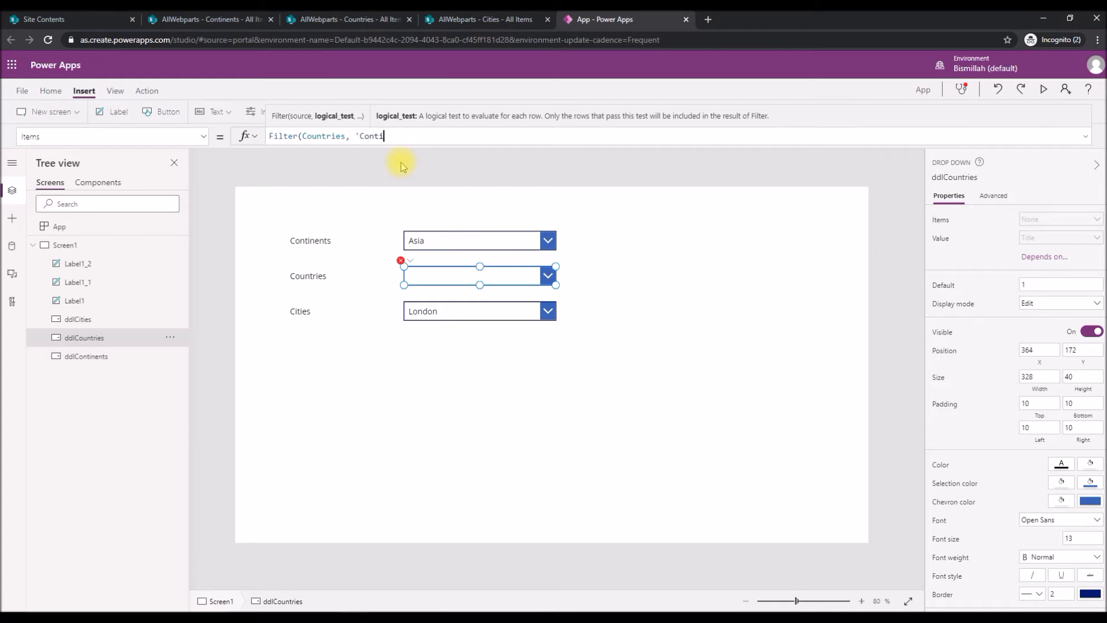
{"action": "left_click", "coordinate": [401, 160]}
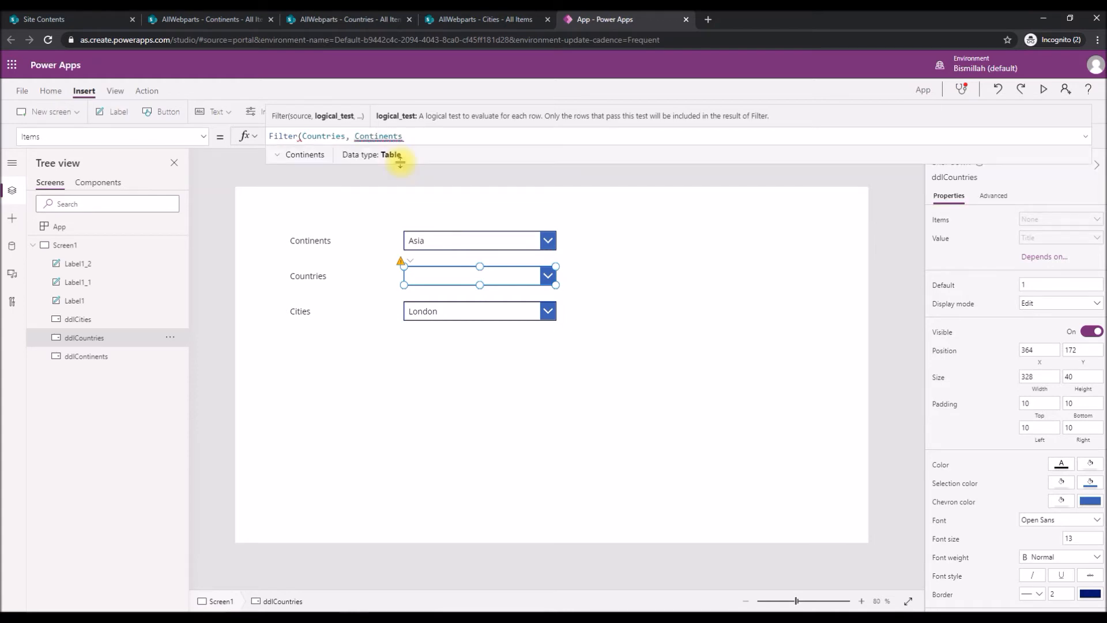
{"action": "key", "text": "BackSpace"}
{"action": "key", "text": "BackSpace"}
{"action": "key", "text": "BackSpace"}
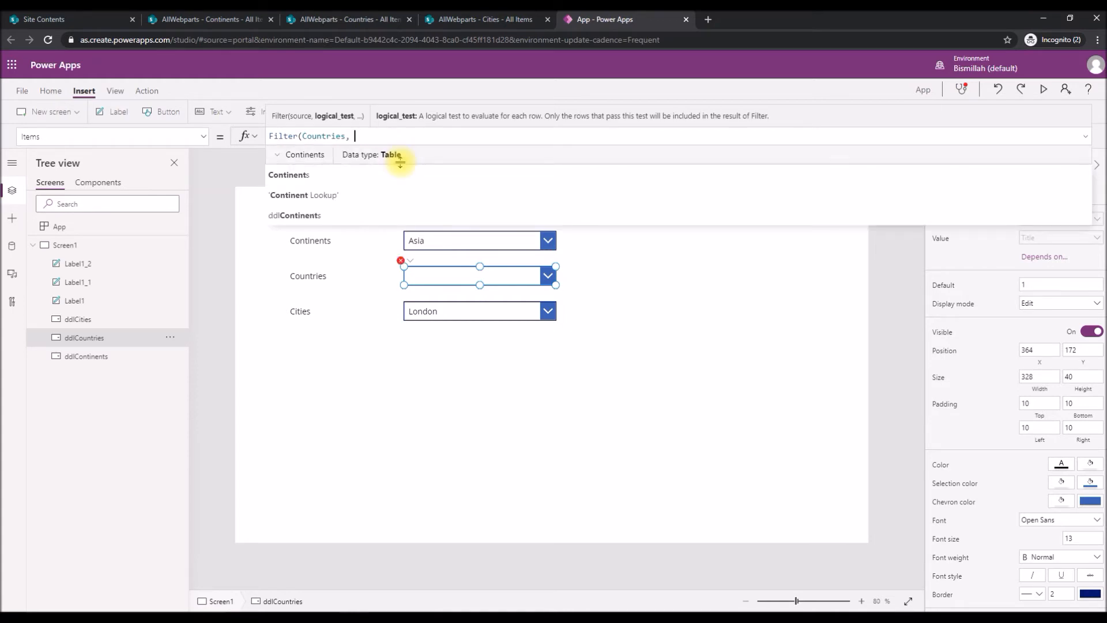
Begin the filter condition for ddlCountries with 'Continent Lookup'.Value followed by an equals sign.
{"action": "type", "text": "'Conti"}
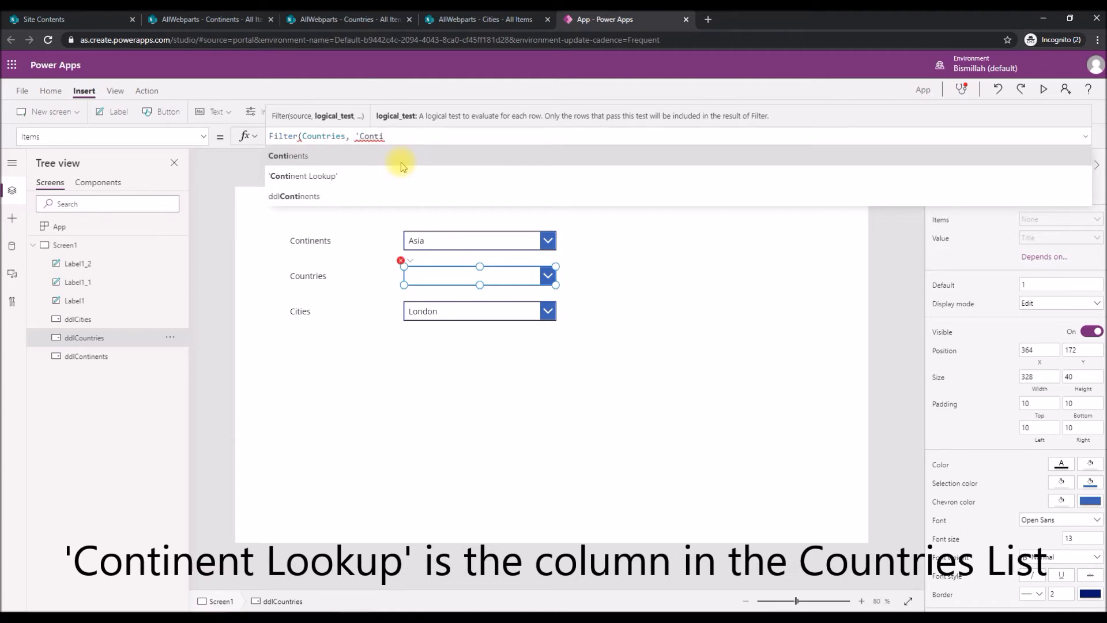
{"action": "left_click", "coordinate": [402, 169]}
{"action": "type", "text": "."}
{"action": "key", "text": "Tab"}
{"action": "type", "text": "= "}
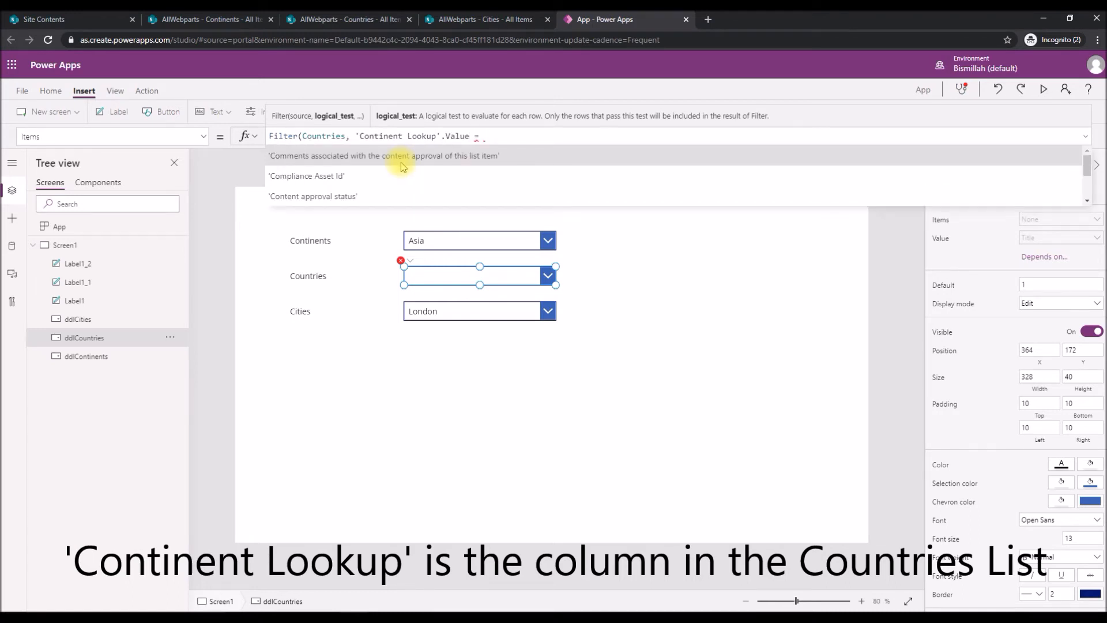
{"action": "type", "text": "ddlcon"}
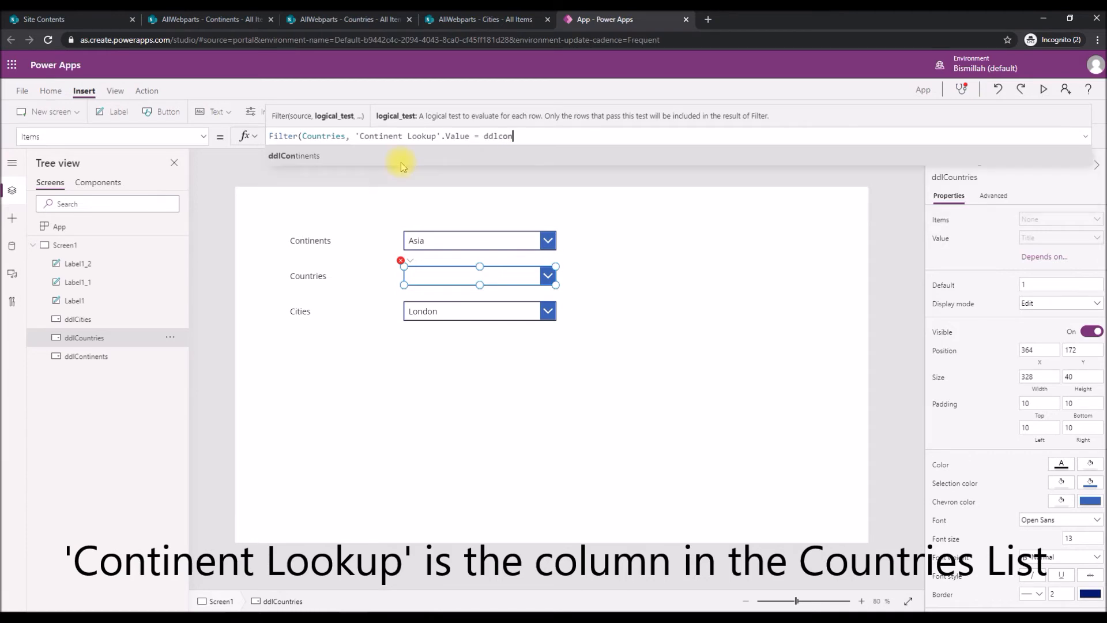
Complete the ddlCountries filter by matching against ddlContinents.Selected.'Continent Title', and close the formula.
{"action": "key", "text": "Tab"}
{"action": "type", "text": "."}
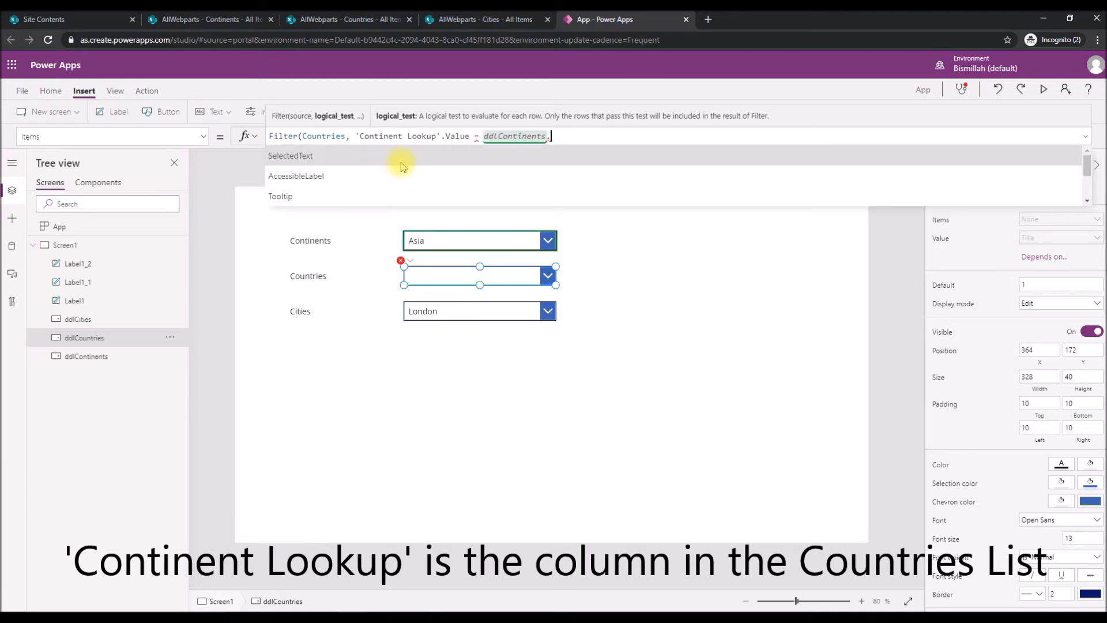
{"action": "type", "text": "se"}
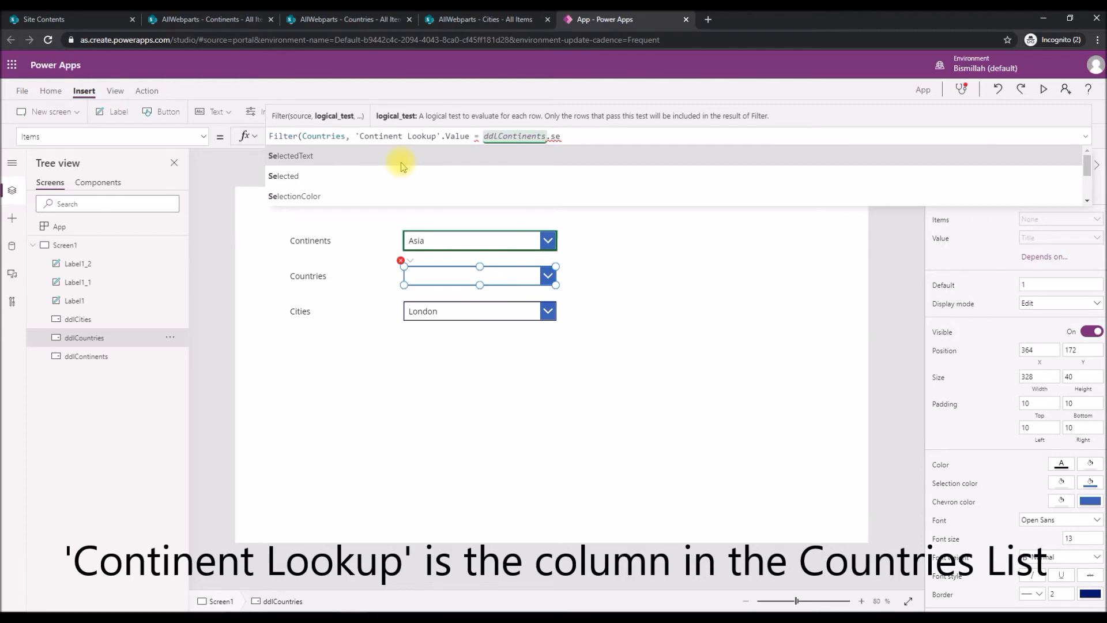
{"action": "key", "text": "Down"}
{"action": "key", "text": "Tab"}
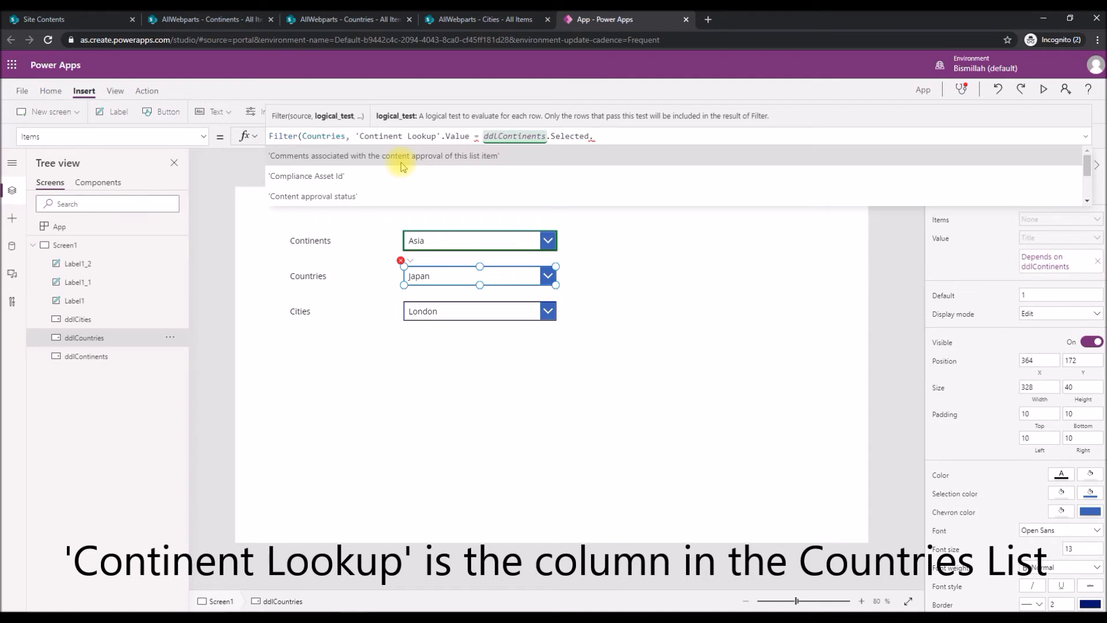
{"action": "key", "text": "Down"}
{"action": "key", "text": "Down"}
{"action": "key", "text": "Down"}
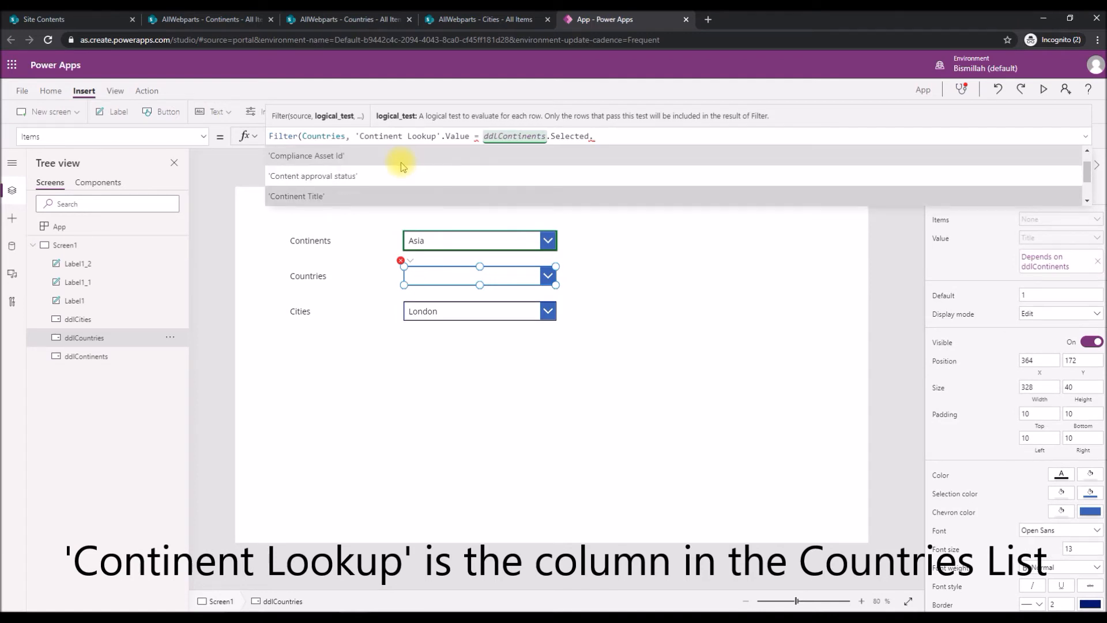
{"action": "key", "text": "Tab"}
{"action": "type", "text": ")"}
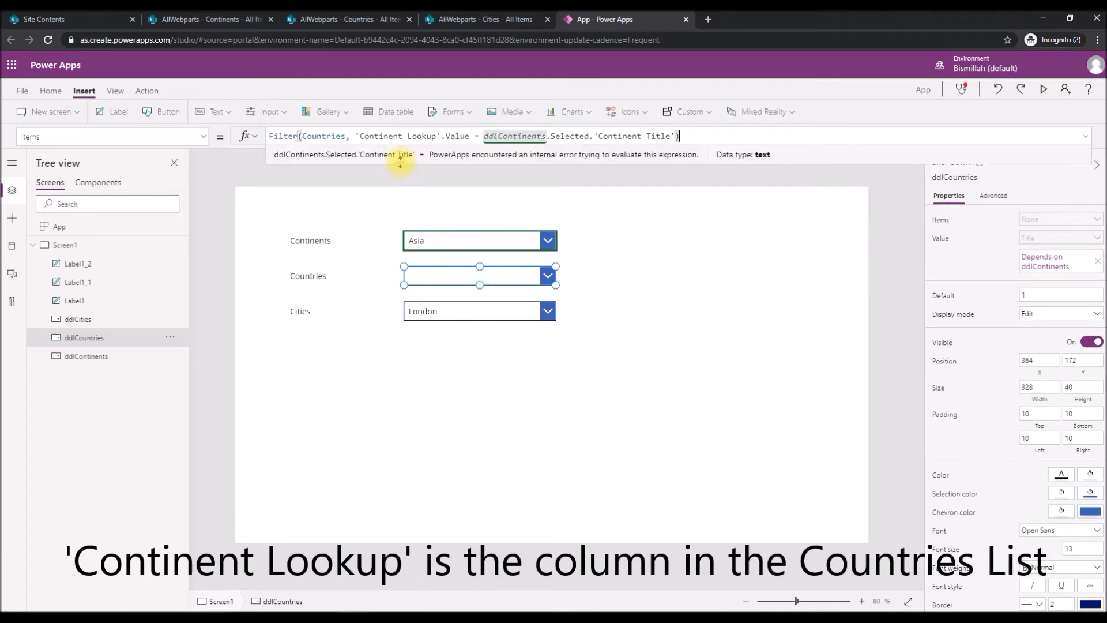
{"action": "left_click", "coordinate": [718, 321]}
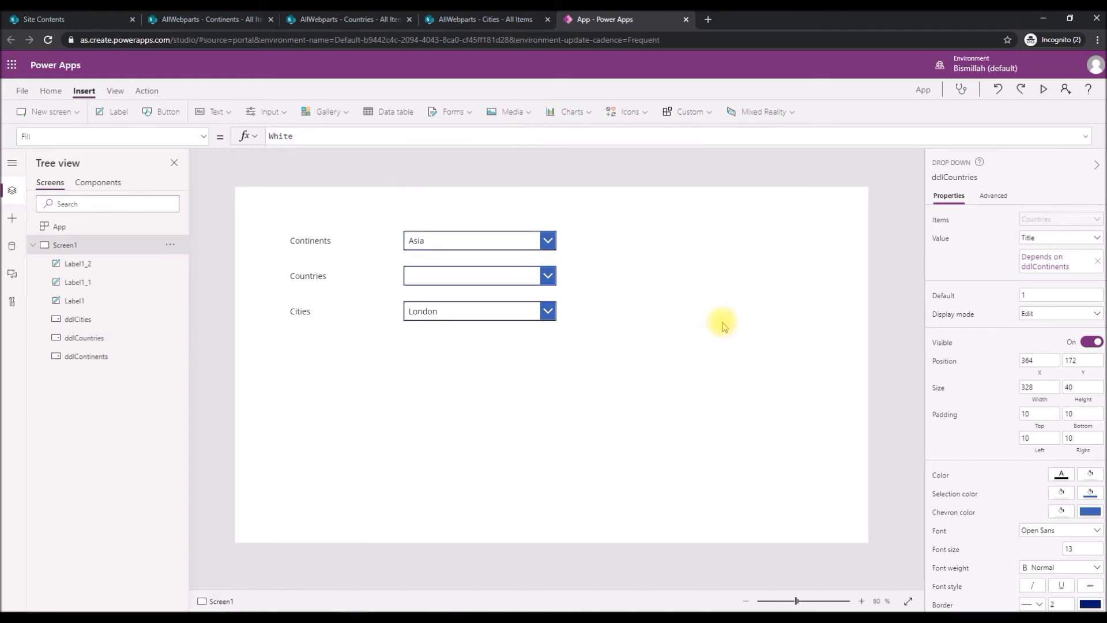
Preview the app, examine the Countries options filtered for Asia, and exit the preview.
{"action": "left_click", "coordinate": [1041, 92]}
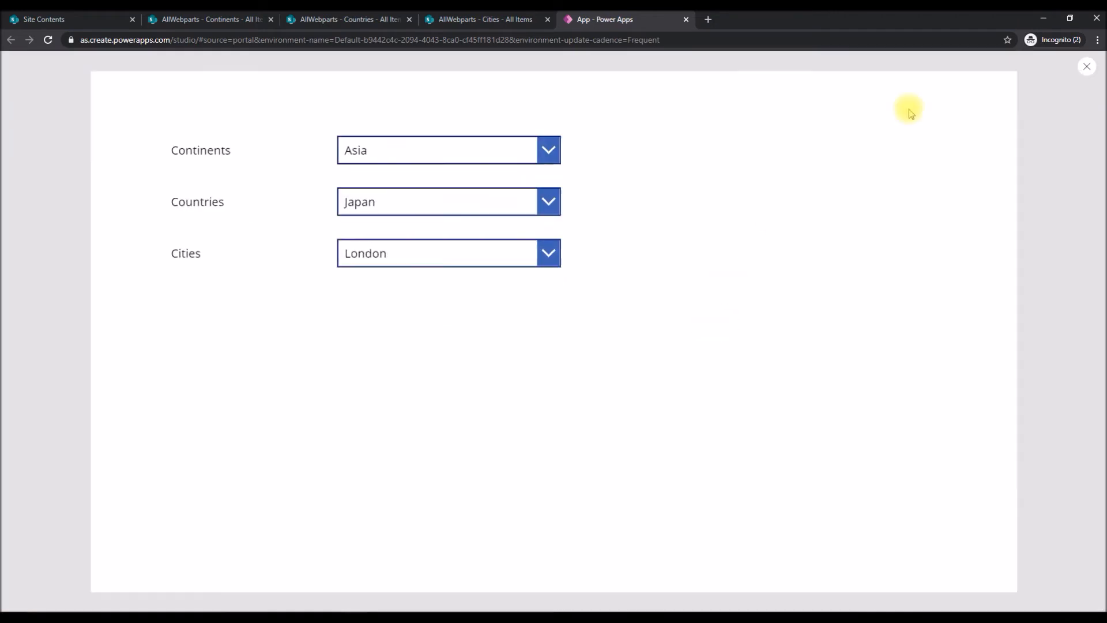
{"action": "left_click", "coordinate": [448, 200]}
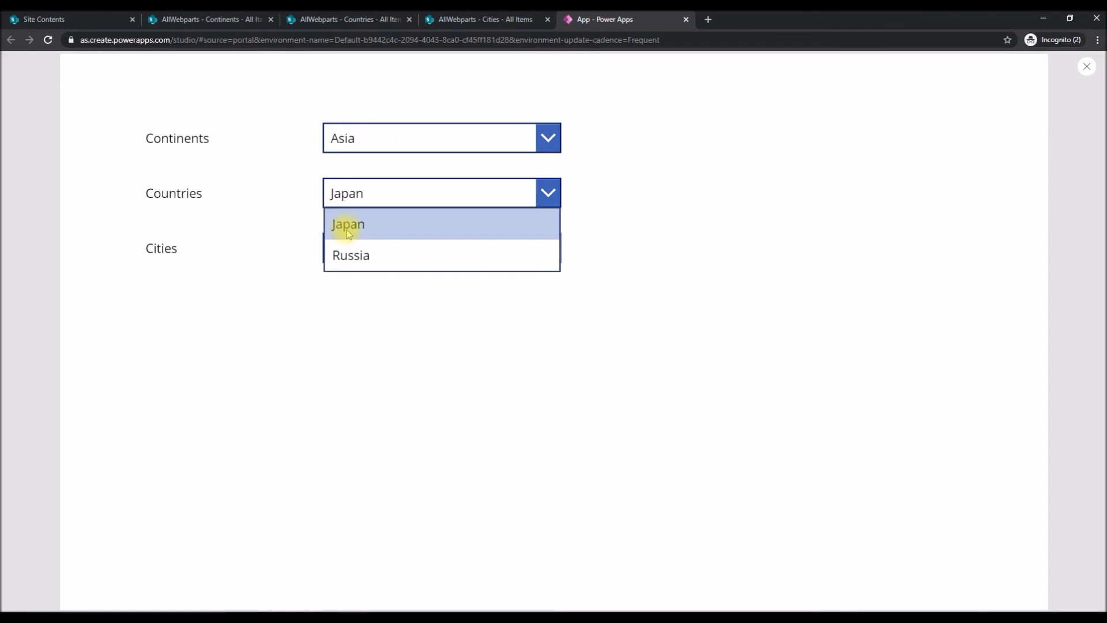
{"action": "left_click", "coordinate": [378, 148]}
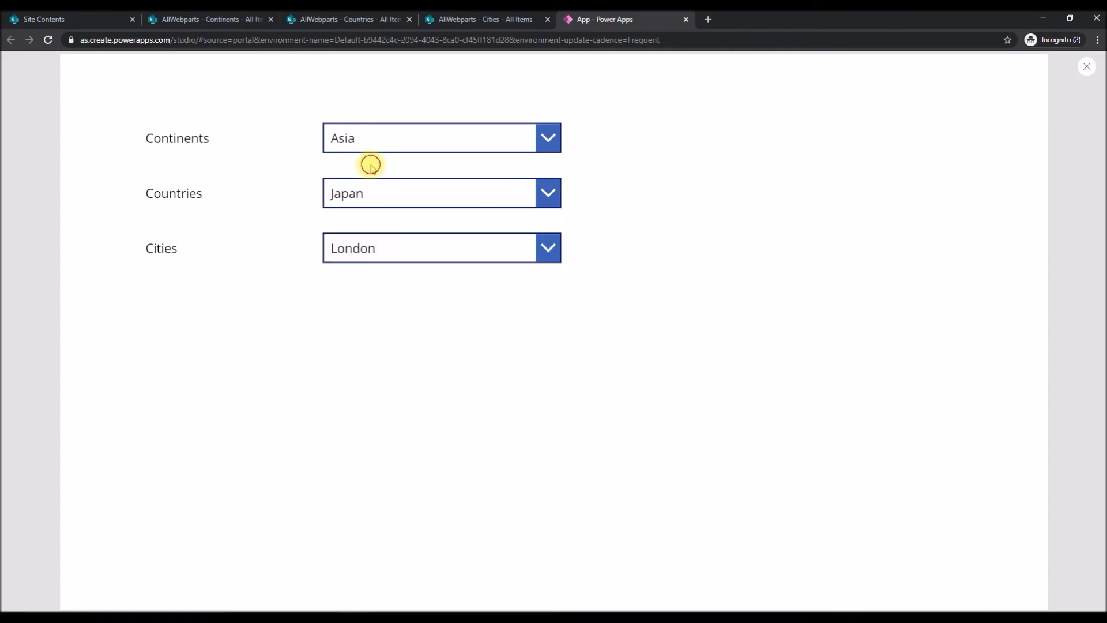
{"action": "left_click", "coordinate": [712, 200]}
{"action": "key", "text": "Escape"}
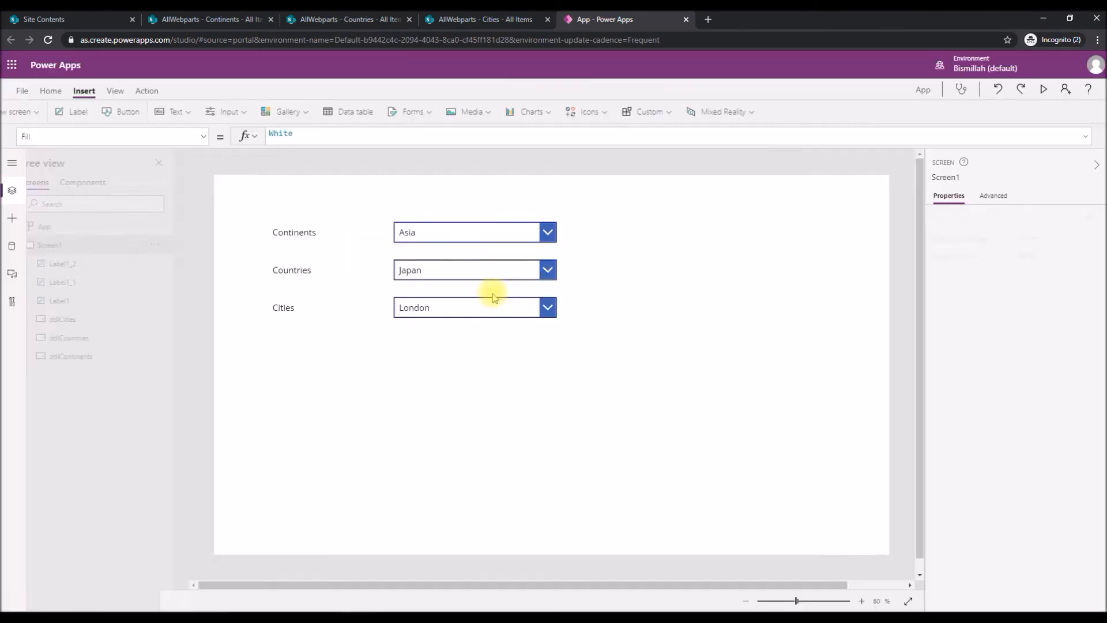
In the Items formula of ddlCities, begin a Filter function with the Cities list as its source.
{"action": "left_click", "coordinate": [452, 314]}
{"action": "left_click", "coordinate": [327, 136]}
{"action": "key", "text": "ctrl+a"}
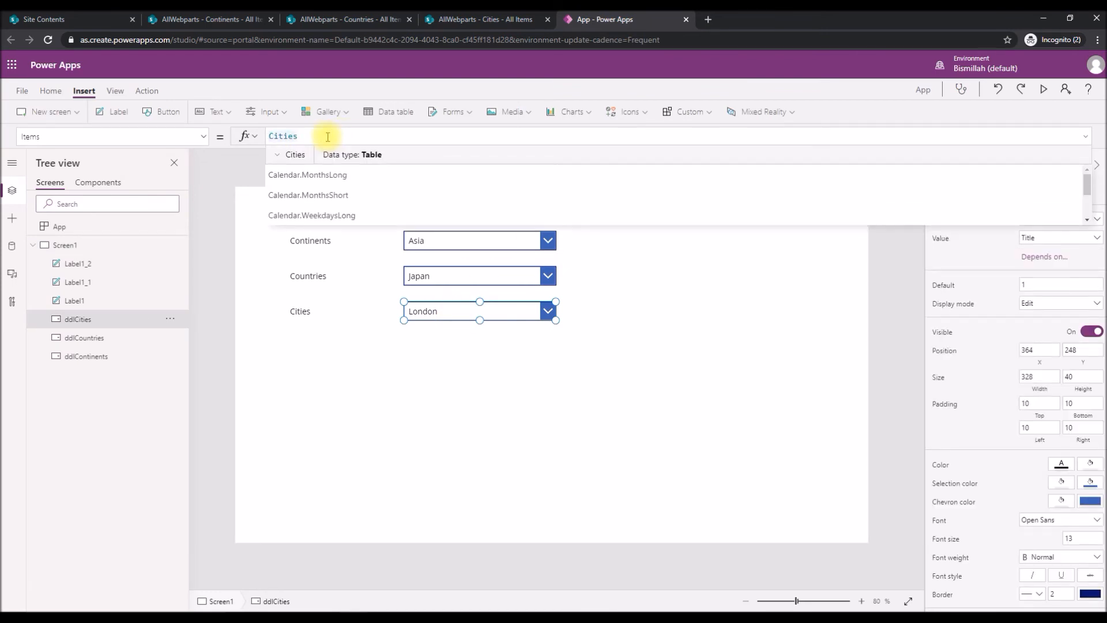
{"action": "key", "text": "Home"}
{"action": "type", "text": "Filter("}
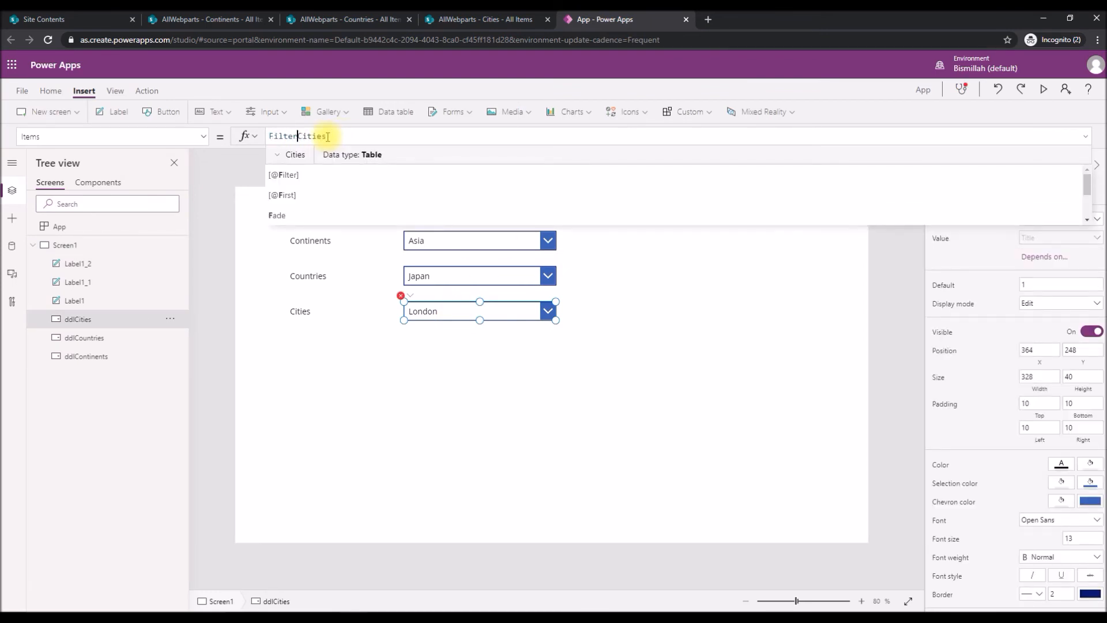
{"action": "left_click", "coordinate": [328, 136]}
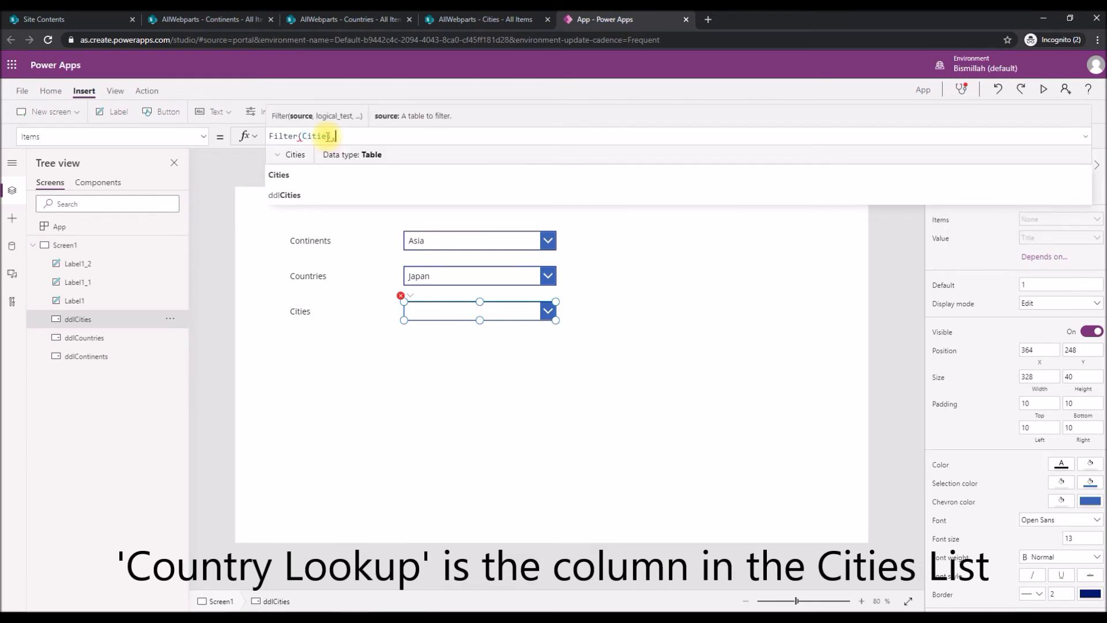
Add the 'Country Lookup' column as the start of the ddlCities filter condition.
{"action": "type", "text": ", '"}
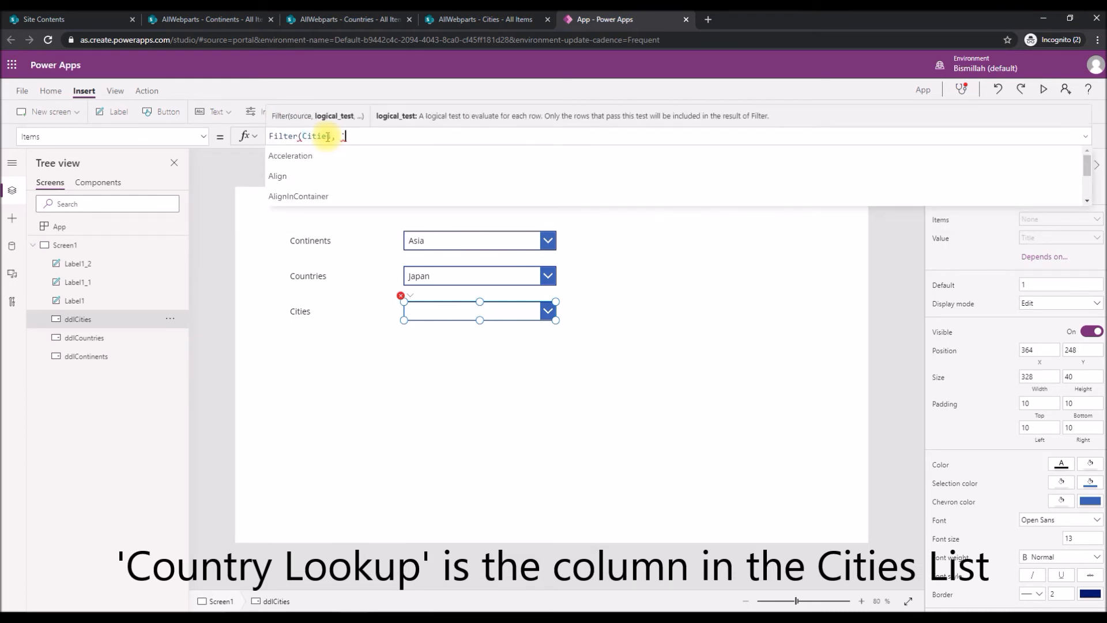
{"action": "type", "text": "C"}
{"action": "type", "text": "oun"}
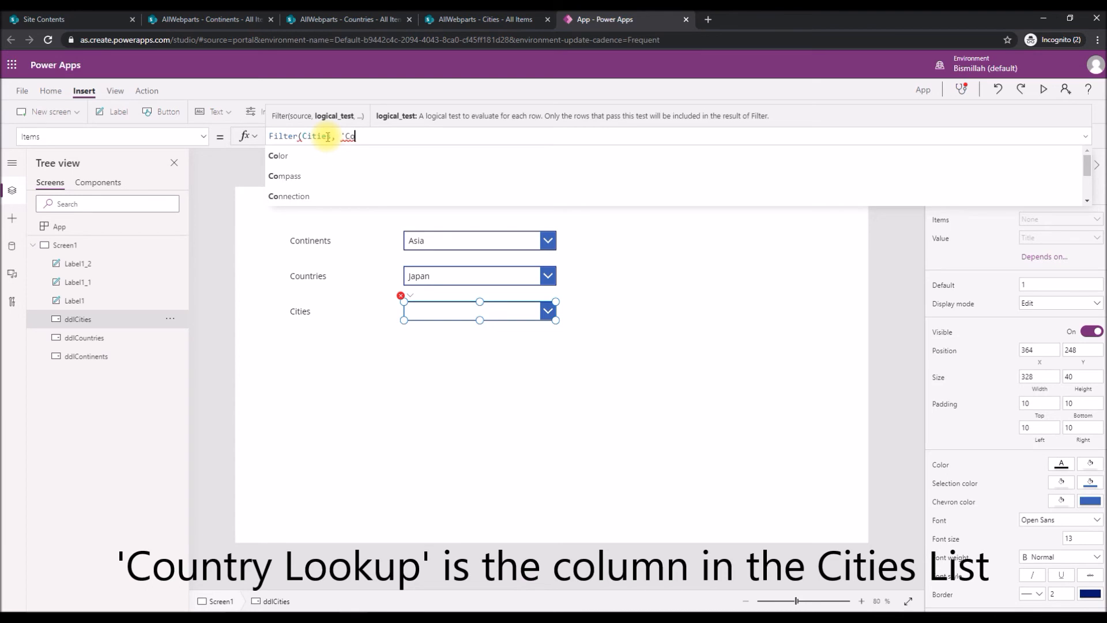
{"action": "key", "text": "Down"}
{"action": "key", "text": "Down"}
{"action": "key", "text": "Tab"}
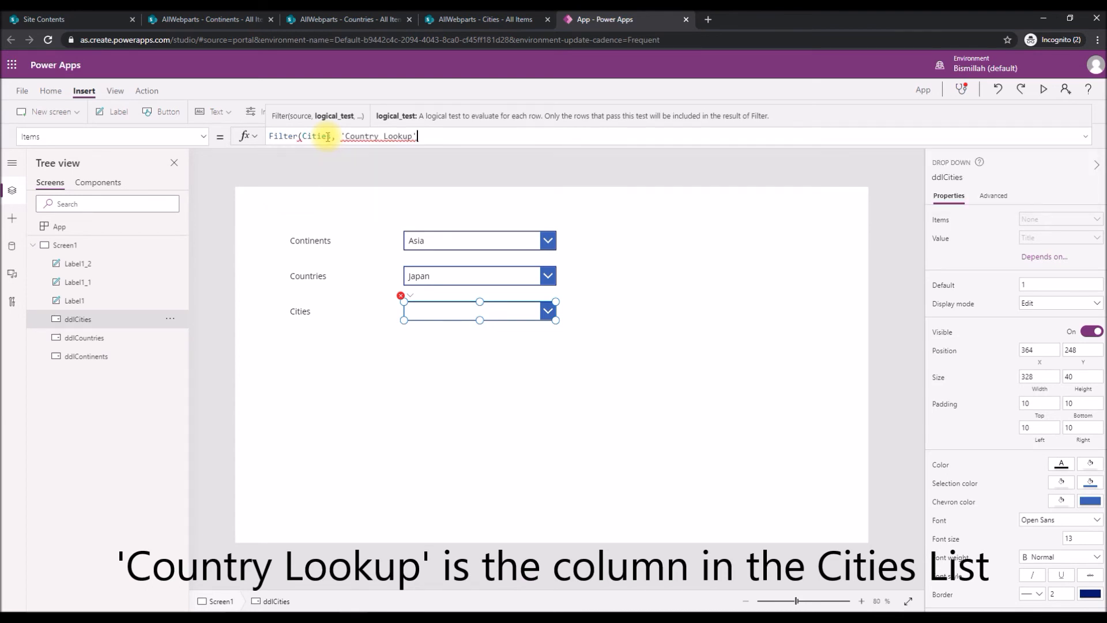
Check the lookup column names in the SharePoint Countries and Cities lists, and return to the Power Apps editor.
{"action": "left_click", "coordinate": [374, 22]}
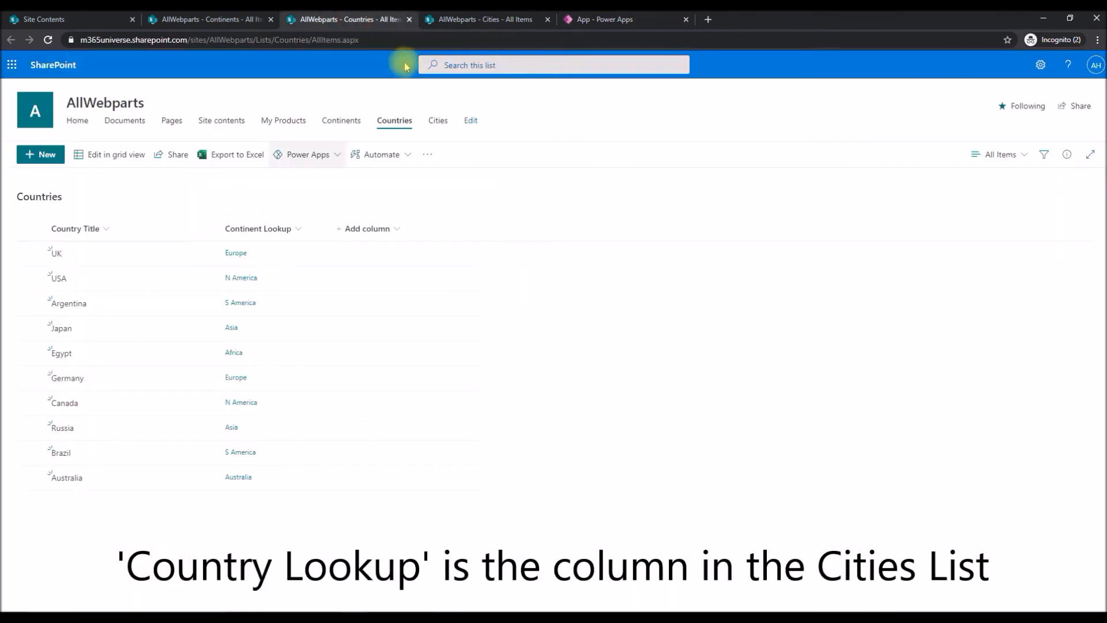
{"action": "left_click", "coordinate": [462, 17]}
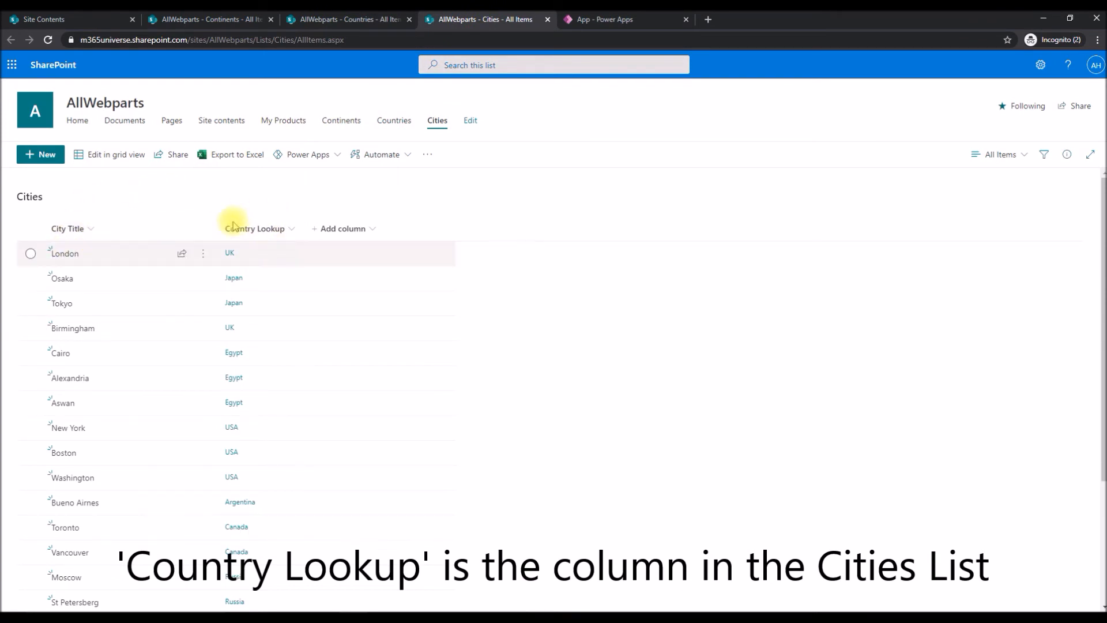
{"action": "left_click", "coordinate": [602, 20]}
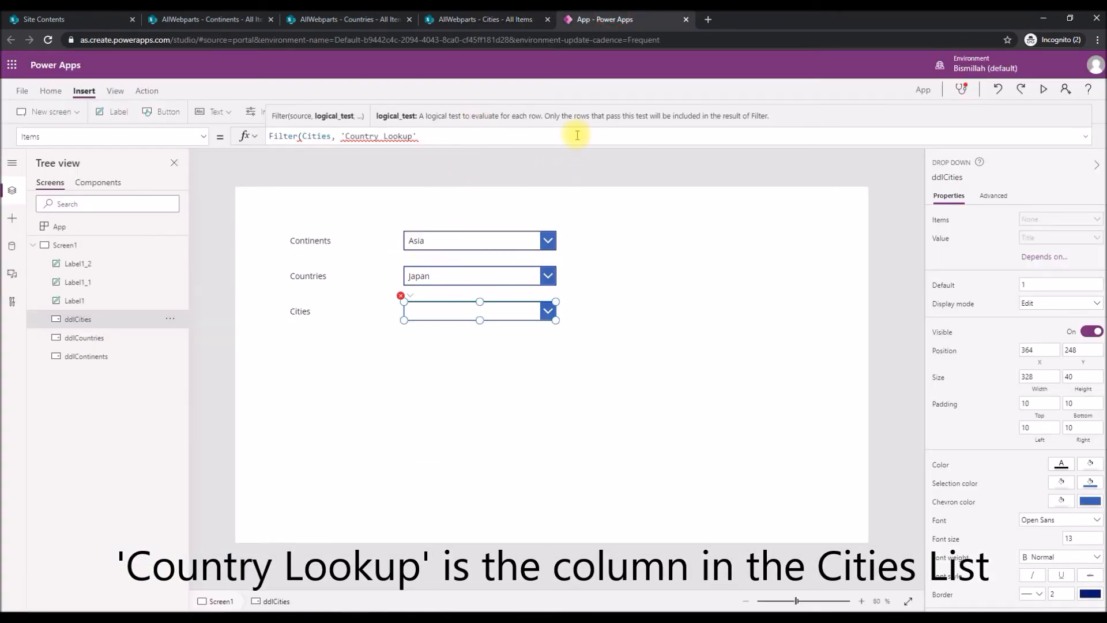
Extend the ddlCities filter condition so the Value of 'Country Lookup' is compared with the ddlCountries control.
{"action": "type", "text": "."}
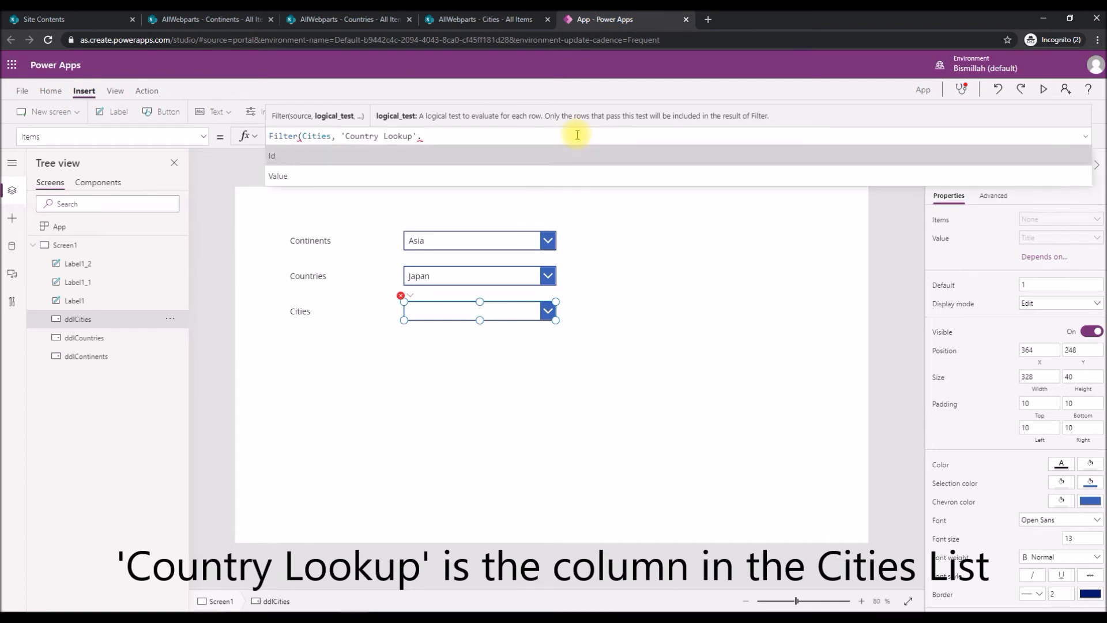
{"action": "type", "text": "Value = "}
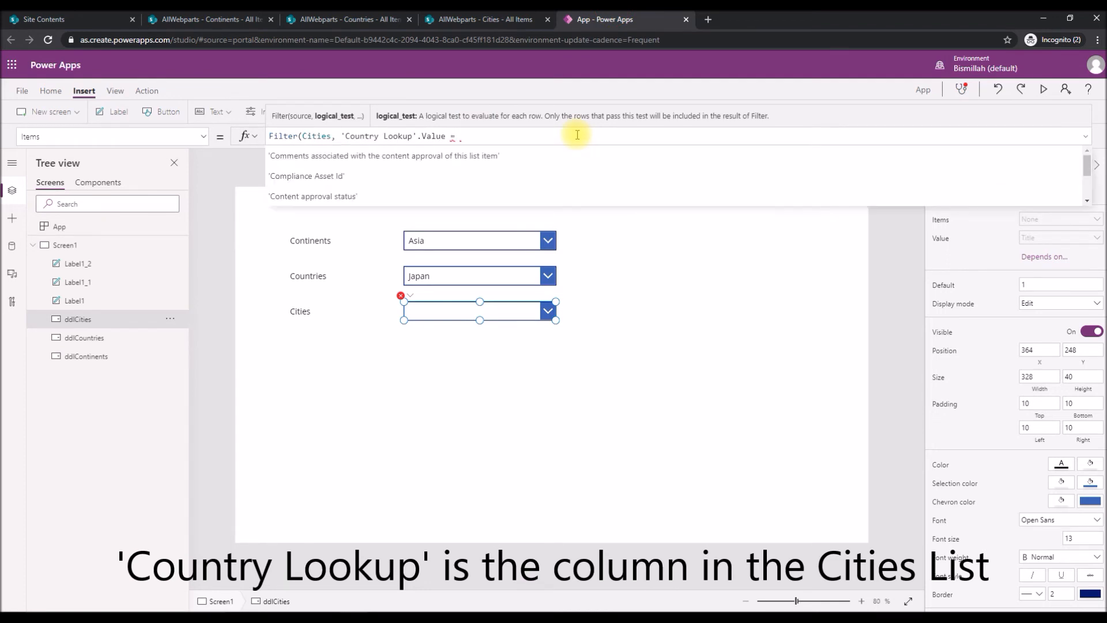
{"action": "type", "text": "ddlcou"}
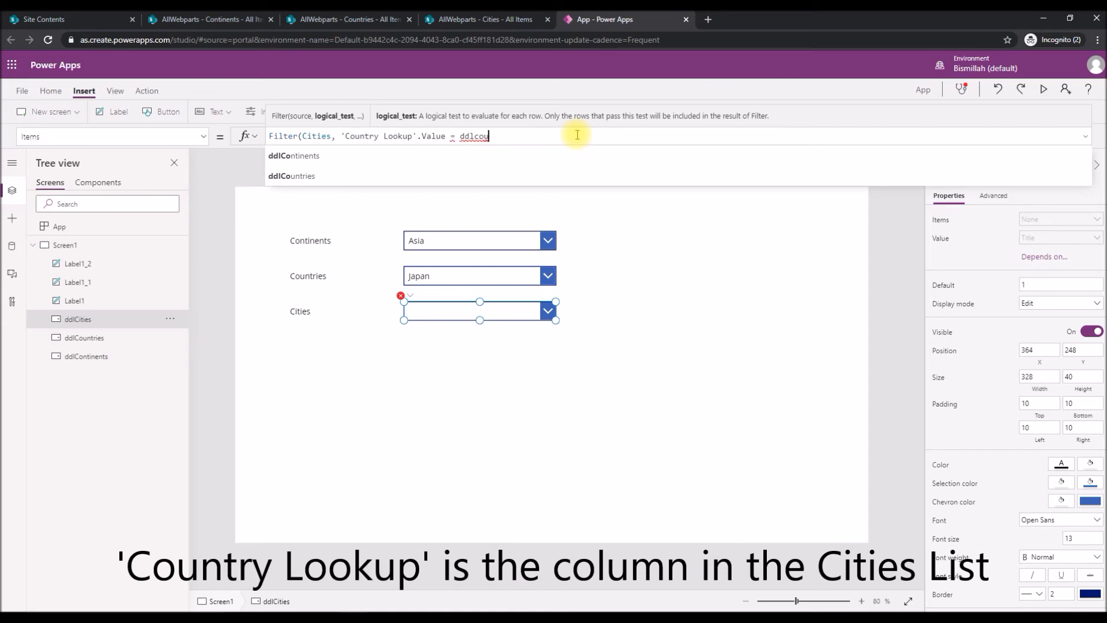
{"action": "key", "text": "Tab"}
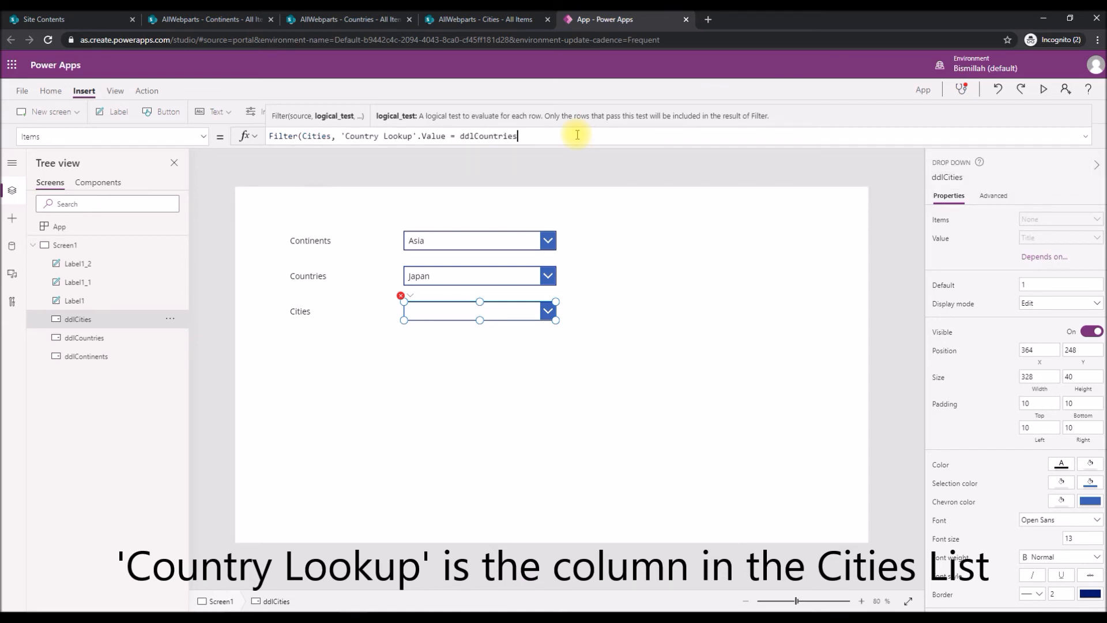
Complete the ddlCities Items formula by appending .Selected.Title to ddlCountries, close the Filter function, and leave the formula.
{"action": "type", "text": "."}
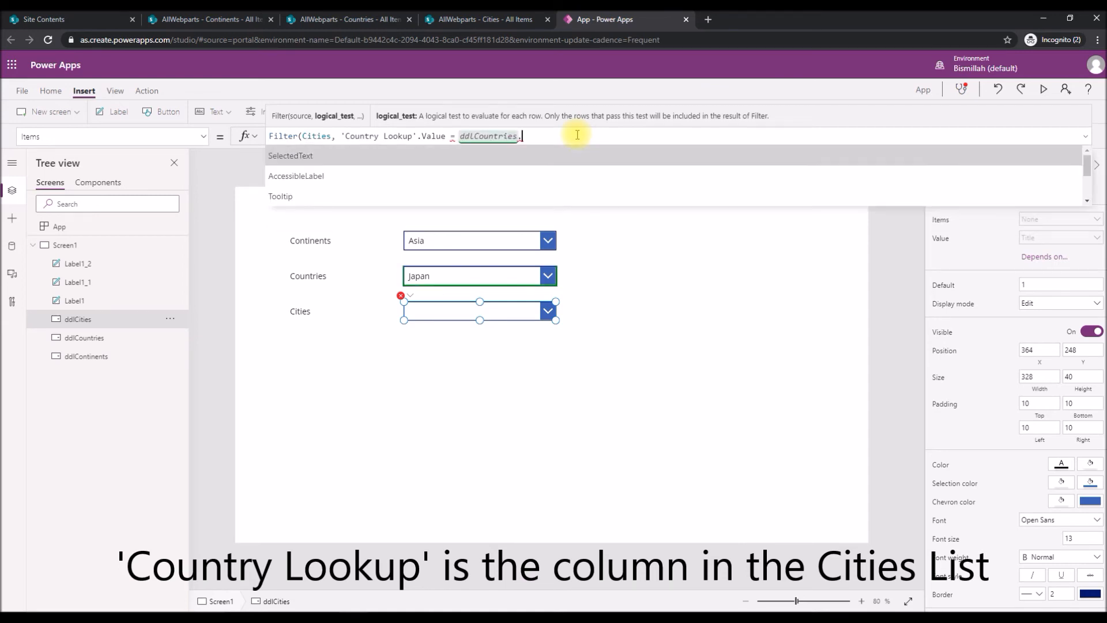
{"action": "type", "text": "sel"}
{"action": "key", "text": "Down"}
{"action": "key", "text": "Down"}
{"action": "key", "text": "Tab"}
{"action": "type", "text": "."}
{"action": "key", "text": "Down"}
{"action": "key", "text": "Down"}
{"action": "key", "text": "Down"}
{"action": "key", "text": "Down"}
{"action": "key", "text": "Down"}
{"action": "key", "text": "Down"}
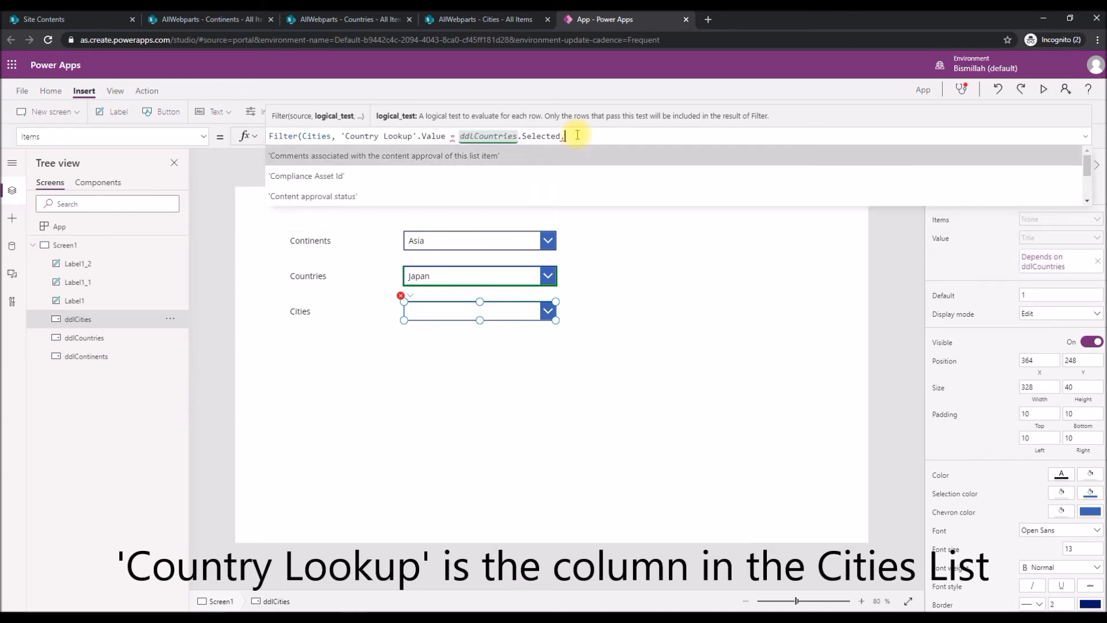
{"action": "key", "text": "Down"}
{"action": "key", "text": "Down"}
{"action": "key", "text": "Down"}
{"action": "key", "text": "Down"}
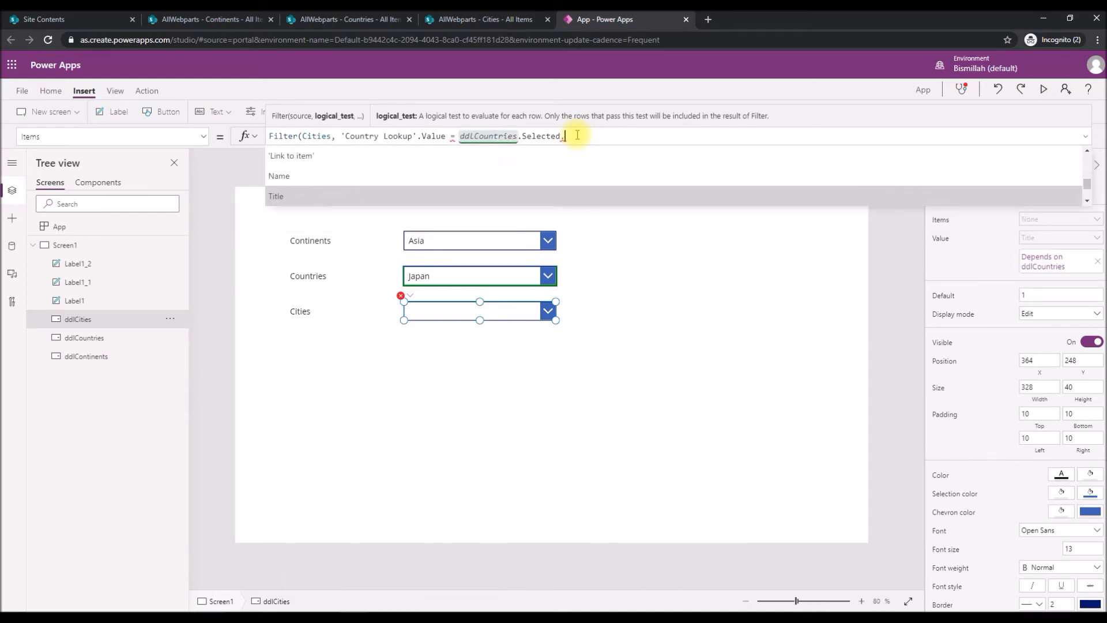
{"action": "key", "text": "Tab"}
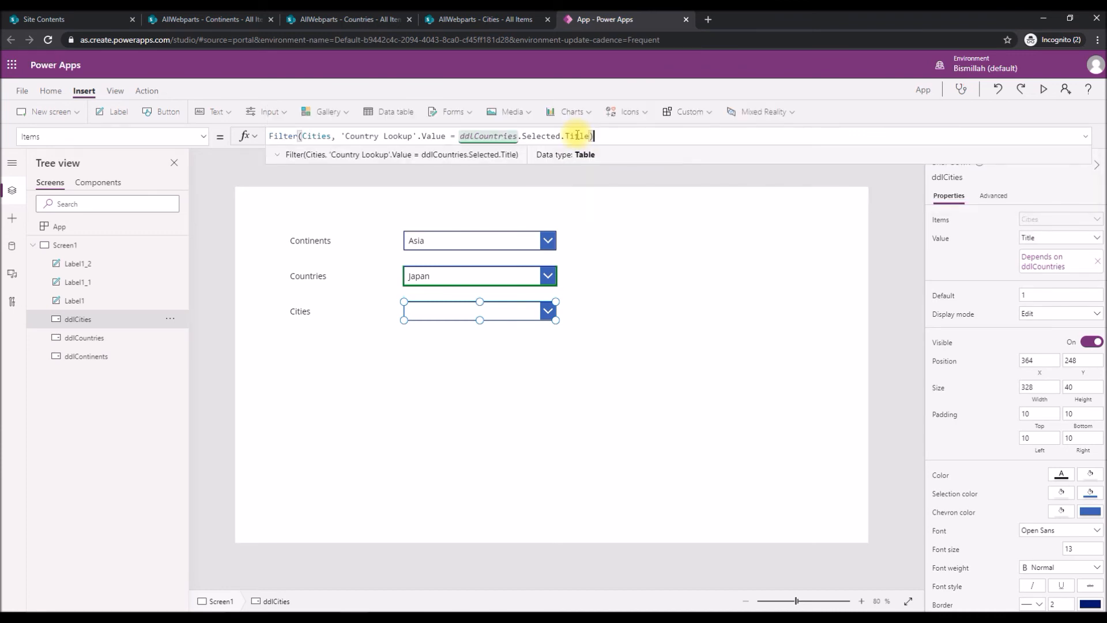
{"action": "left_click", "coordinate": [706, 286]}
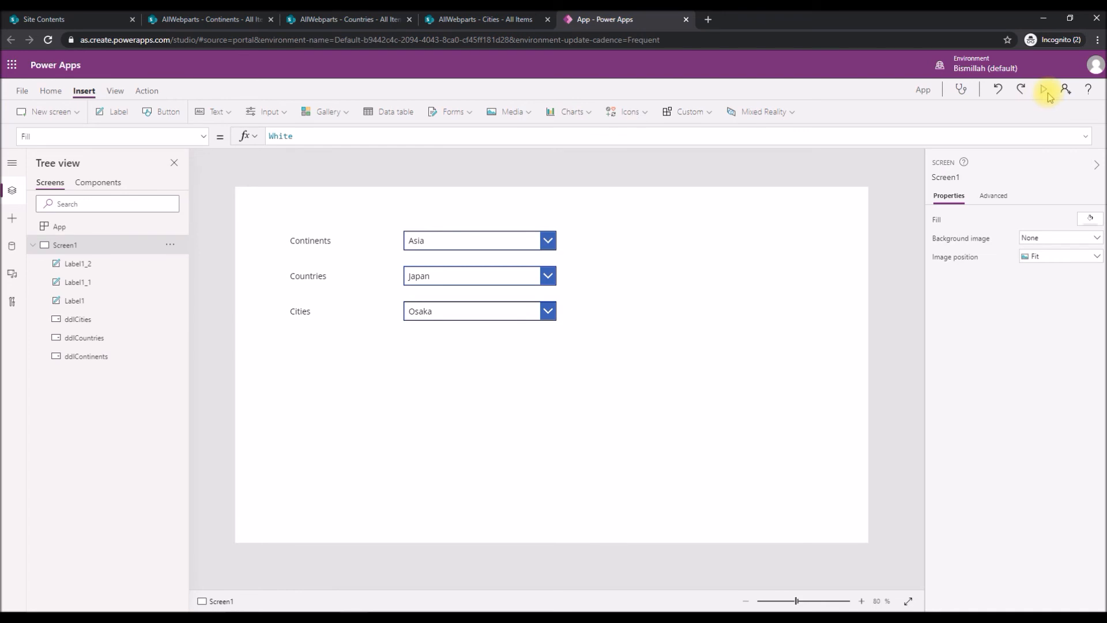
Preview the app and examine the Cities options with Asia and Japan selected.
{"action": "left_click", "coordinate": [1045, 91]}
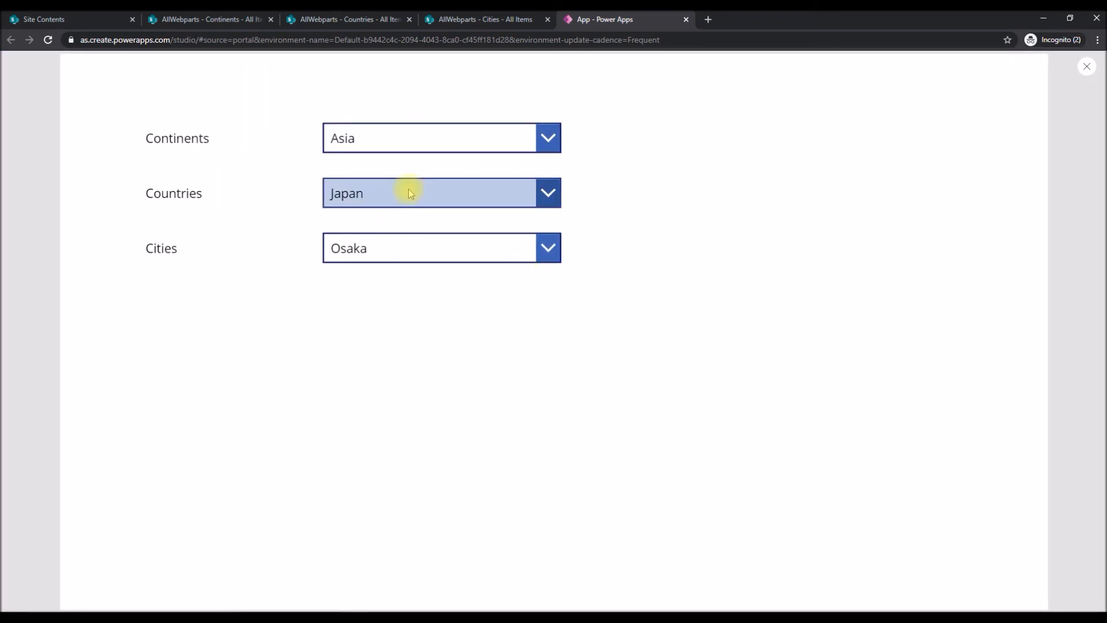
{"action": "left_click", "coordinate": [552, 205]}
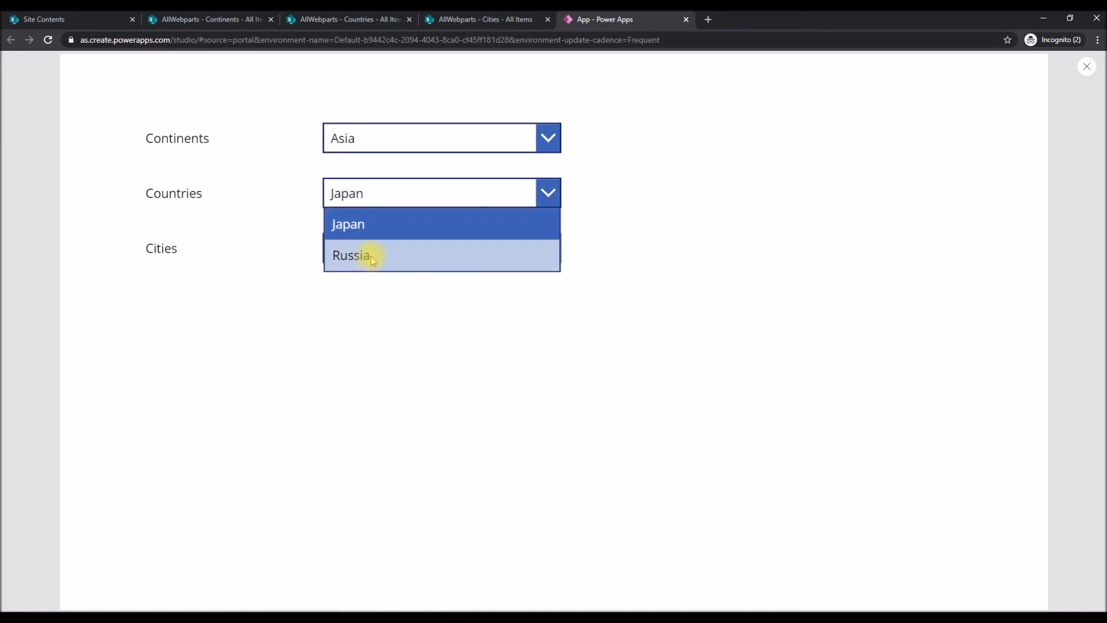
{"action": "left_click", "coordinate": [353, 224]}
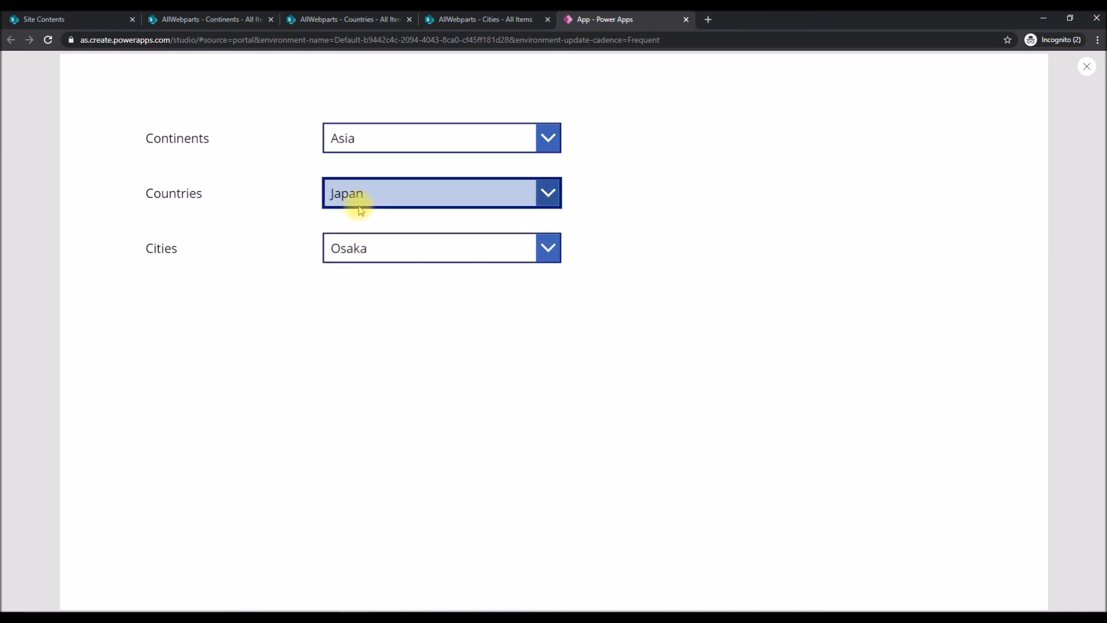
{"action": "left_click", "coordinate": [424, 248]}
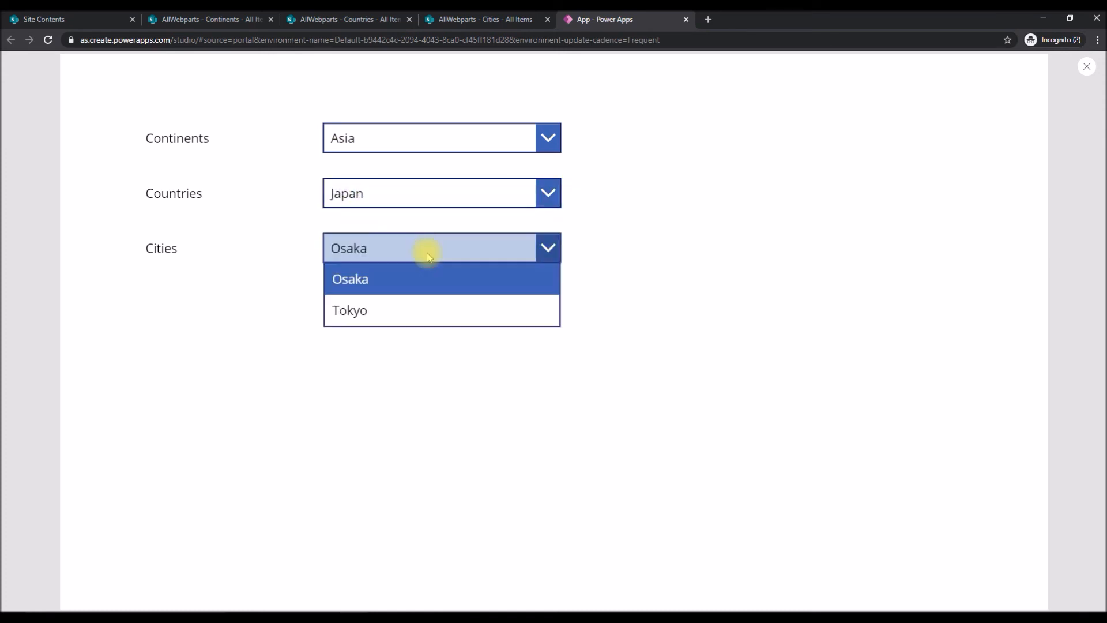
{"action": "left_click", "coordinate": [378, 291]}
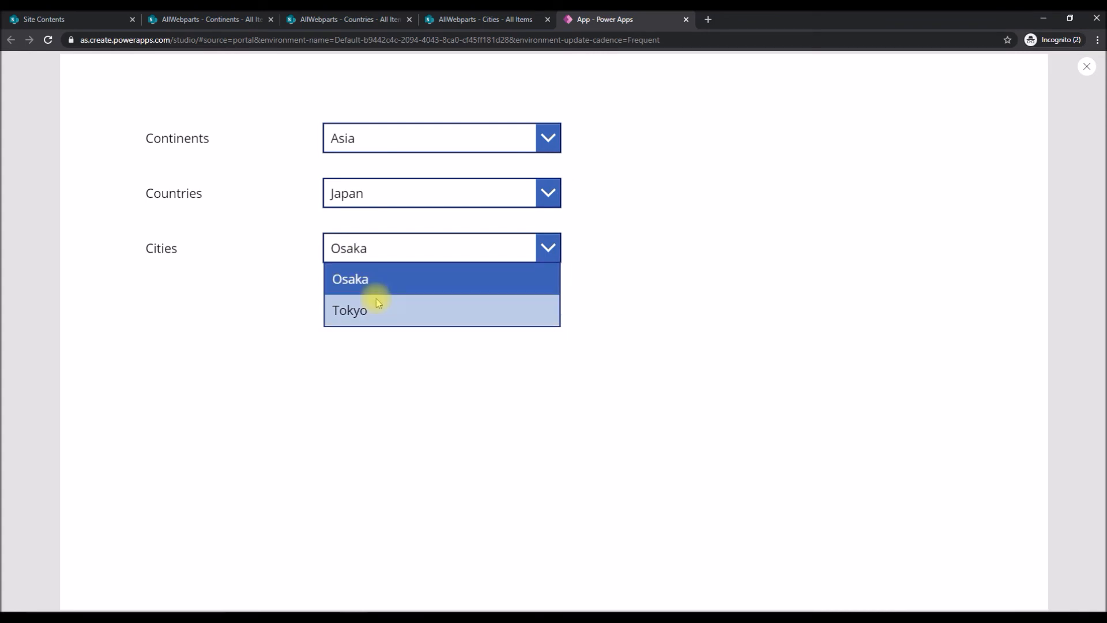
Change the country to Russia in the preview and check the Cities options.
{"action": "left_click", "coordinate": [388, 199]}
{"action": "left_click", "coordinate": [363, 254]}
{"action": "left_click", "coordinate": [513, 248]}
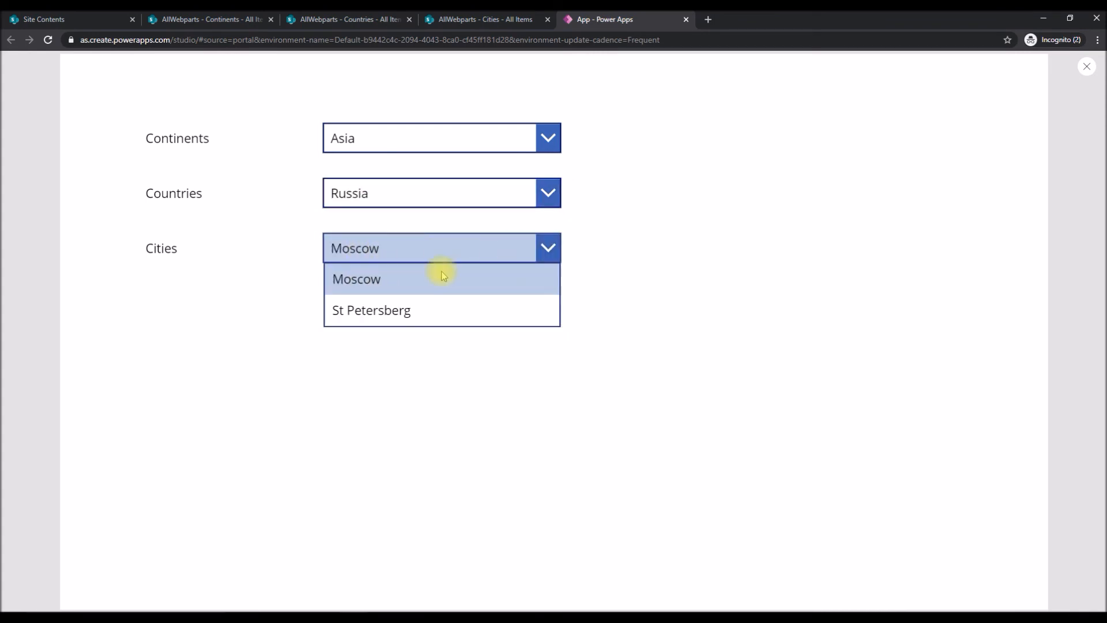
Set the continent to Africa and check the Countries options and the Cities options for Egypt.
{"action": "left_click", "coordinate": [421, 137]}
{"action": "left_click", "coordinate": [367, 200]}
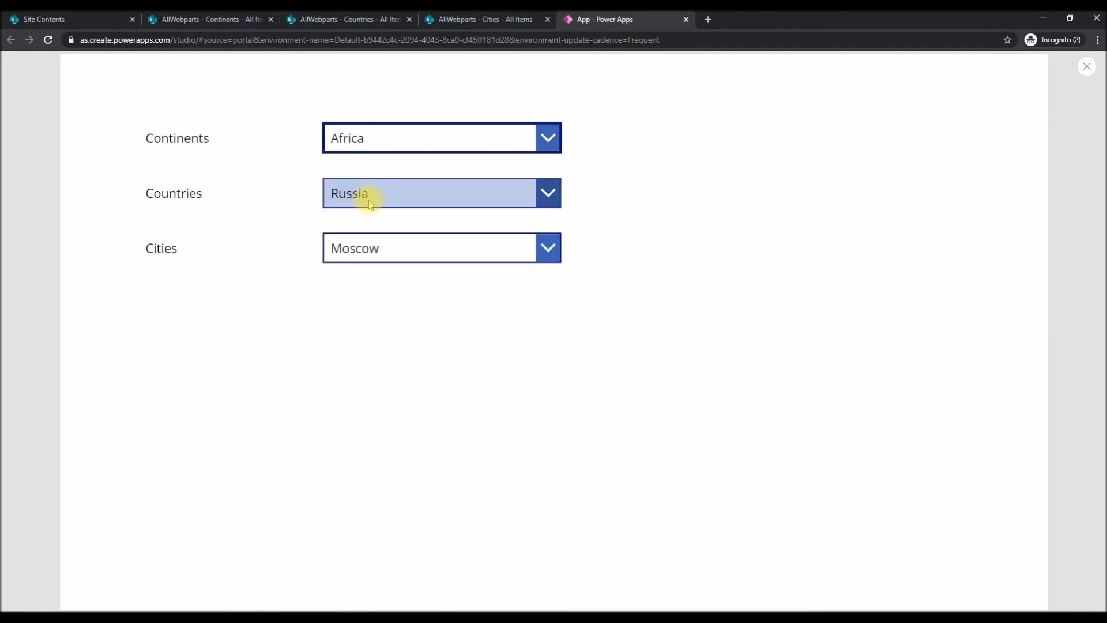
{"action": "left_click", "coordinate": [413, 196]}
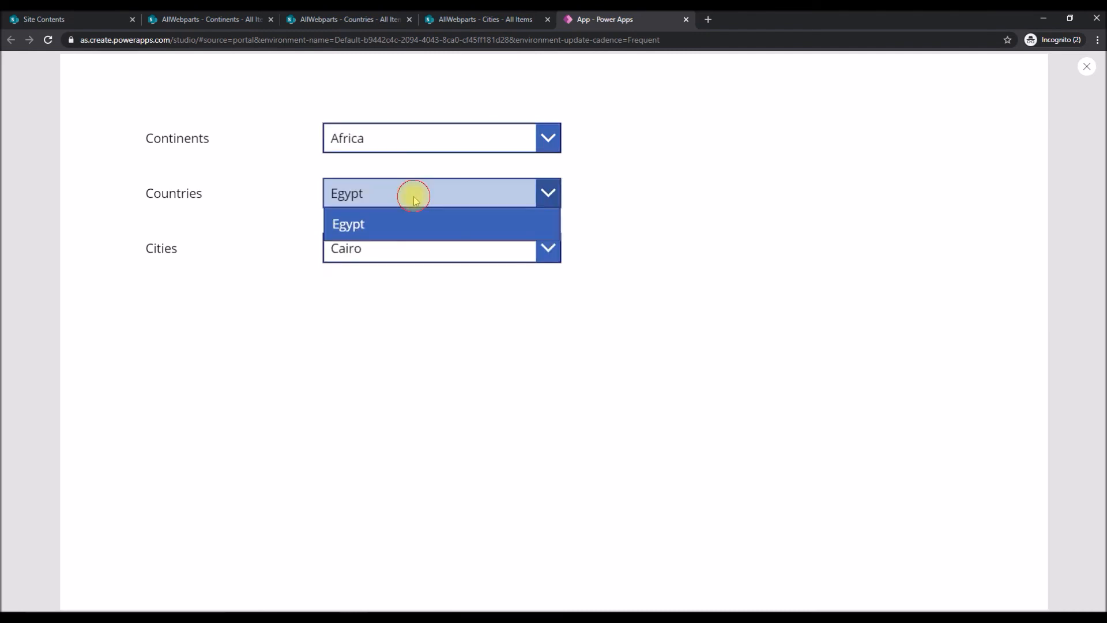
{"action": "left_click", "coordinate": [370, 247]}
{"action": "left_click", "coordinate": [370, 247]}
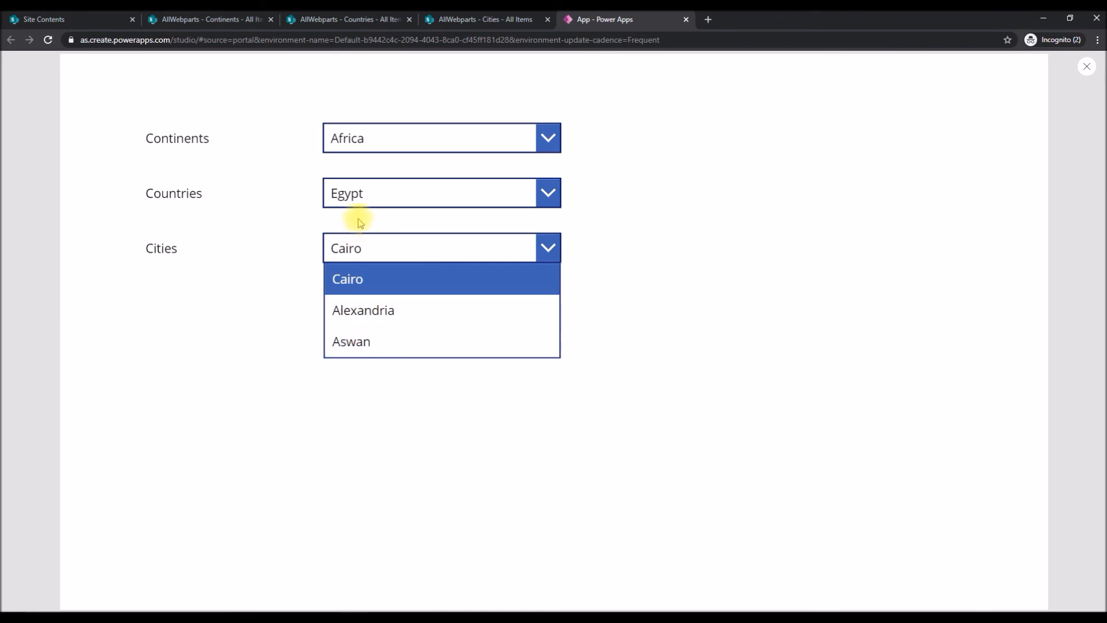
{"action": "left_click", "coordinate": [364, 193]}
{"action": "left_click", "coordinate": [363, 193]}
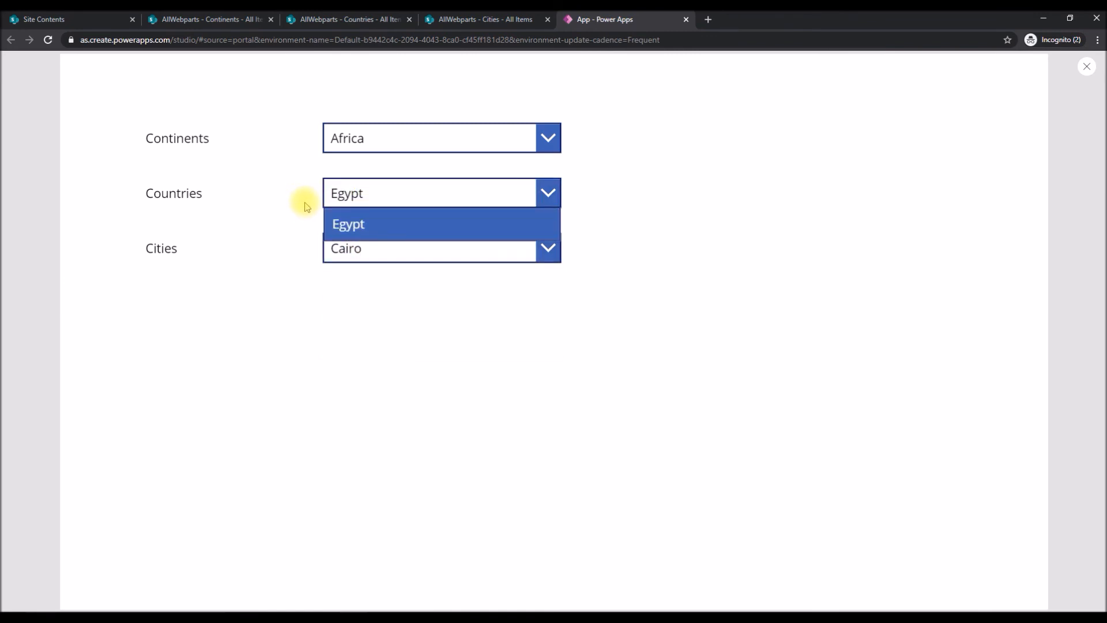
Set the continent to N America and the country to USA, and examine the Cities options.
{"action": "left_click", "coordinate": [406, 153]}
{"action": "left_click", "coordinate": [406, 153]}
{"action": "left_click", "coordinate": [368, 229]}
{"action": "left_click", "coordinate": [386, 197]}
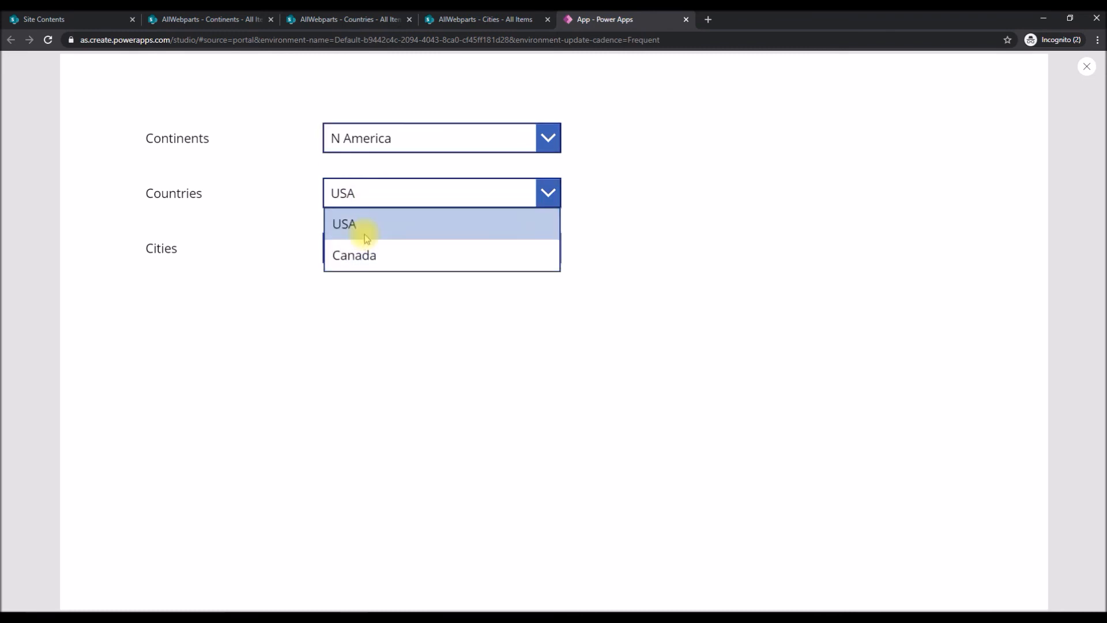
{"action": "left_click", "coordinate": [363, 227]}
{"action": "left_click", "coordinate": [380, 249]}
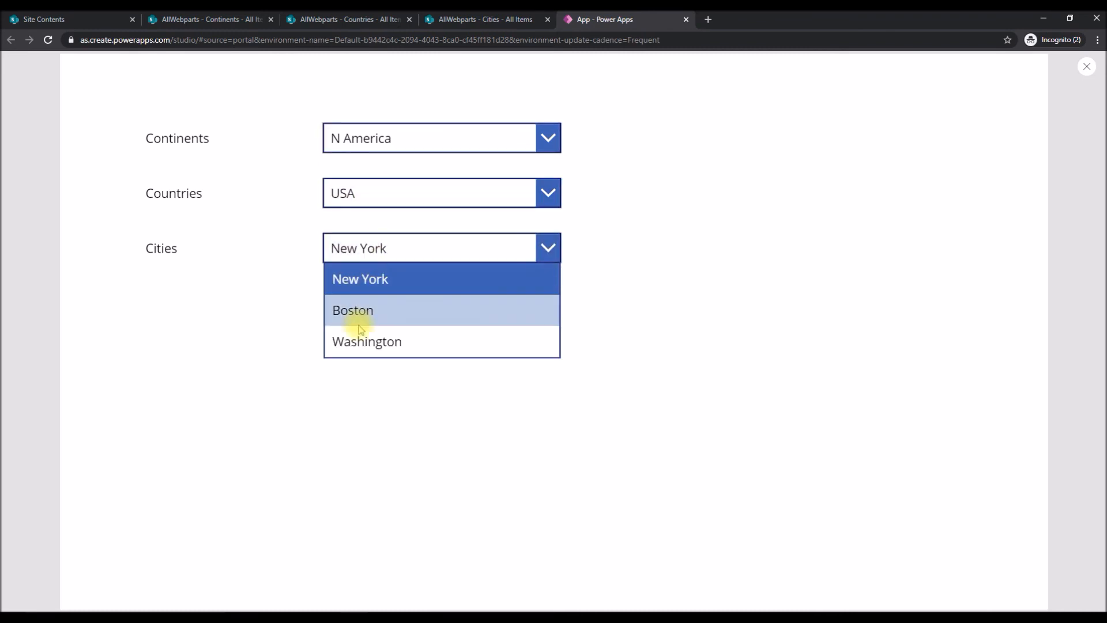
Switch the country to Canada and examine the filtered Cities options.
{"action": "left_click", "coordinate": [372, 192]}
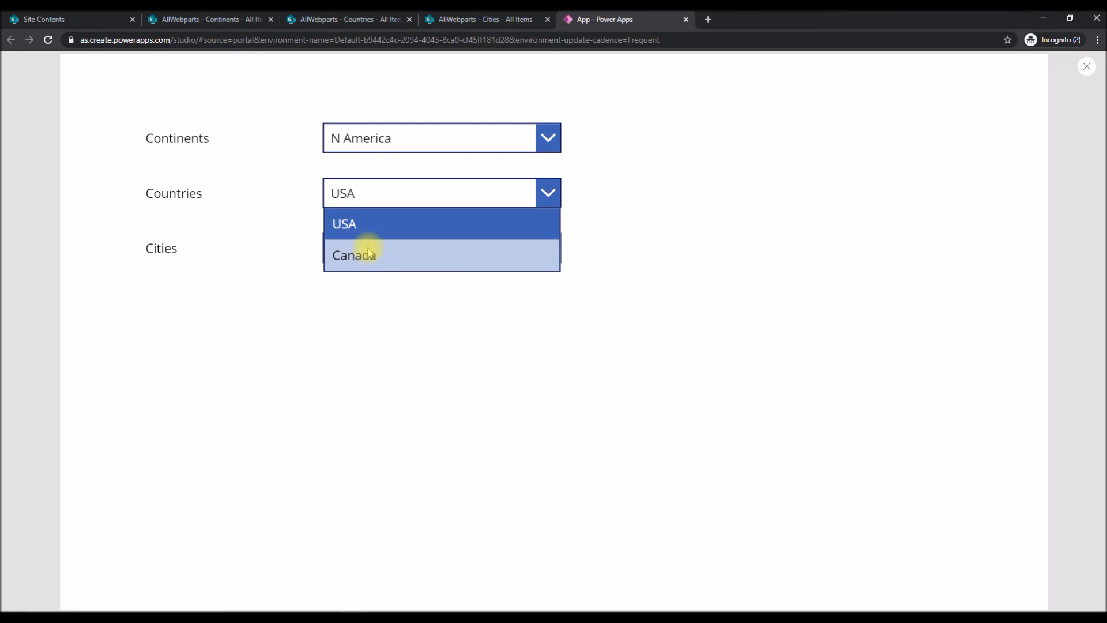
{"action": "left_click", "coordinate": [365, 252]}
{"action": "left_click", "coordinate": [404, 252]}
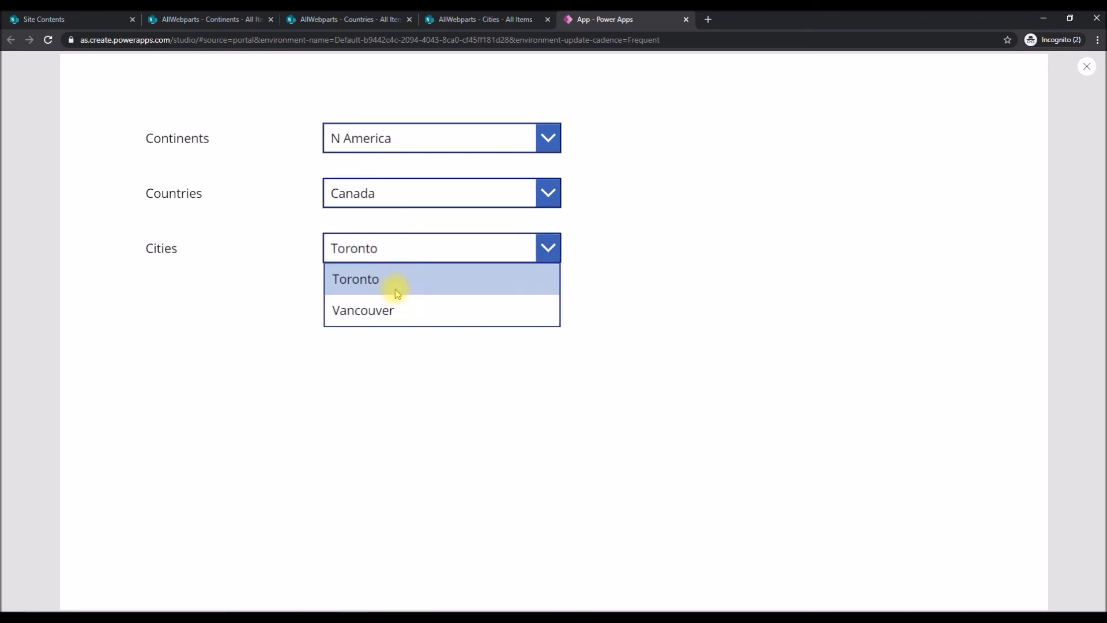
Set the continent to Australia and check the Countries dropdown.
{"action": "left_click", "coordinate": [395, 141]}
{"action": "left_click", "coordinate": [388, 322]}
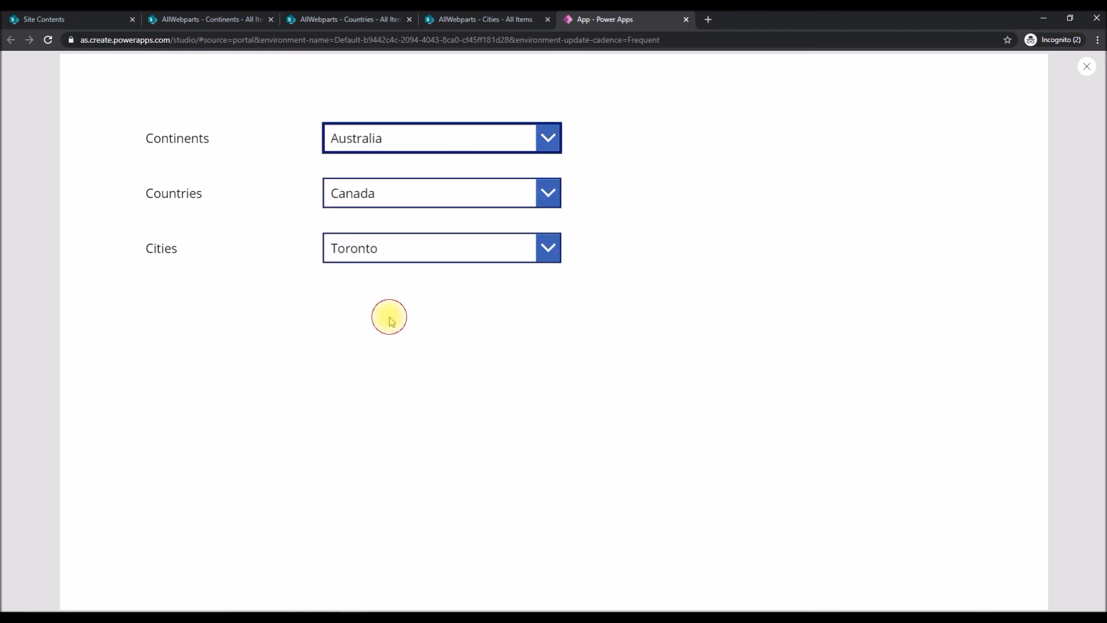
{"action": "left_click", "coordinate": [397, 194]}
Test the cascade with Europe as continent and Germany as country, examine the Cities options, and exit the preview.
{"action": "left_click", "coordinate": [403, 140]}
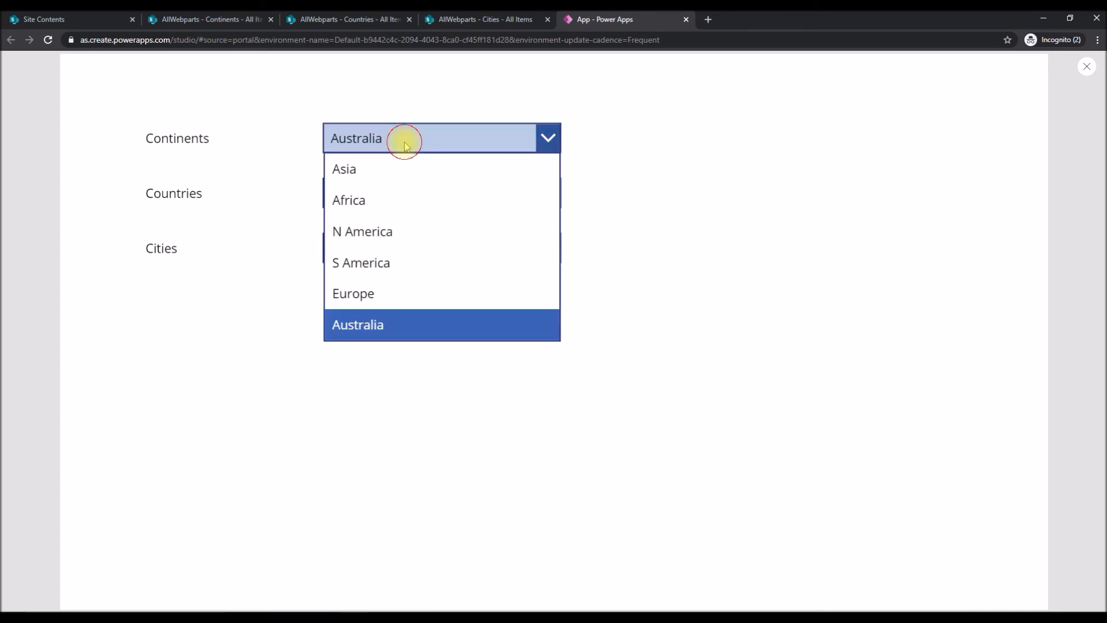
{"action": "left_click", "coordinate": [392, 293]}
{"action": "left_click", "coordinate": [392, 194]}
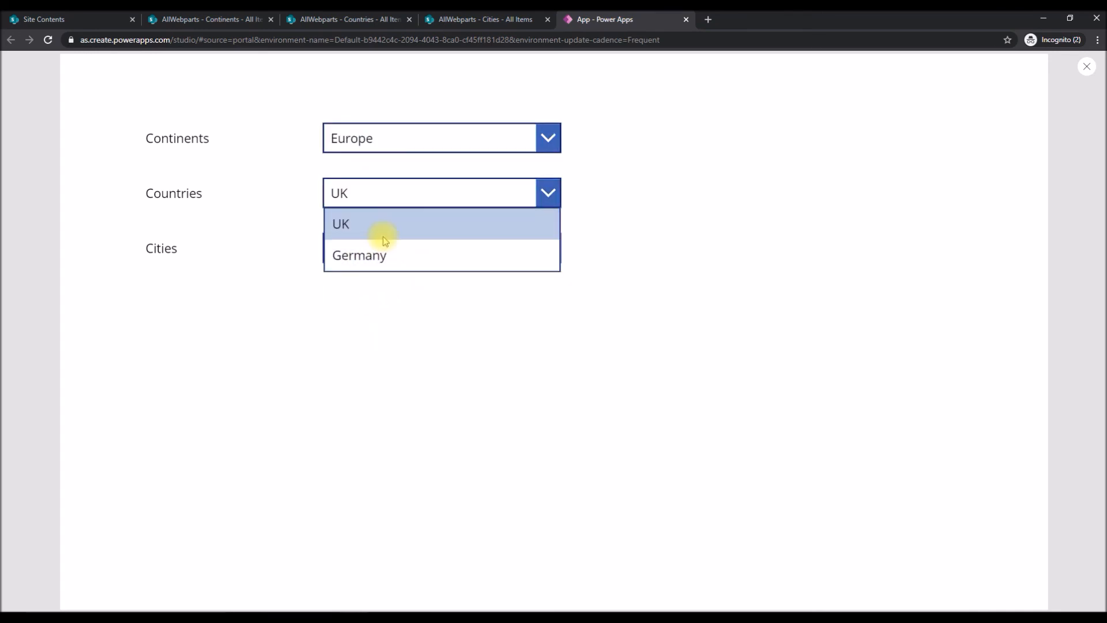
{"action": "left_click", "coordinate": [351, 255]}
{"action": "left_click", "coordinate": [357, 249]}
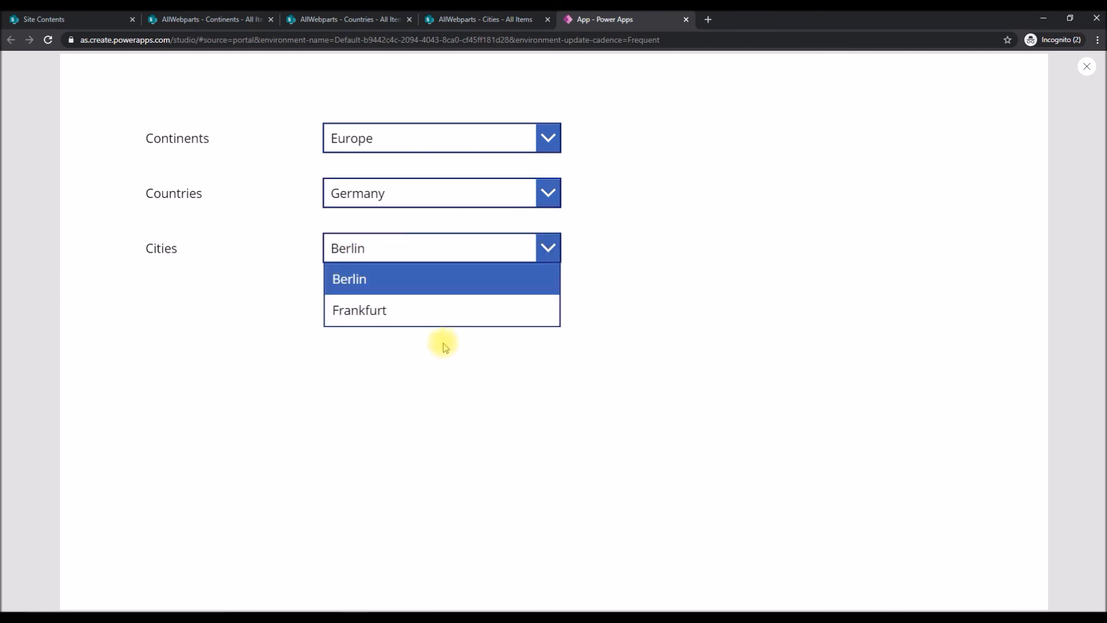
{"action": "left_click", "coordinate": [432, 383]}
{"action": "key", "text": "Escape"}
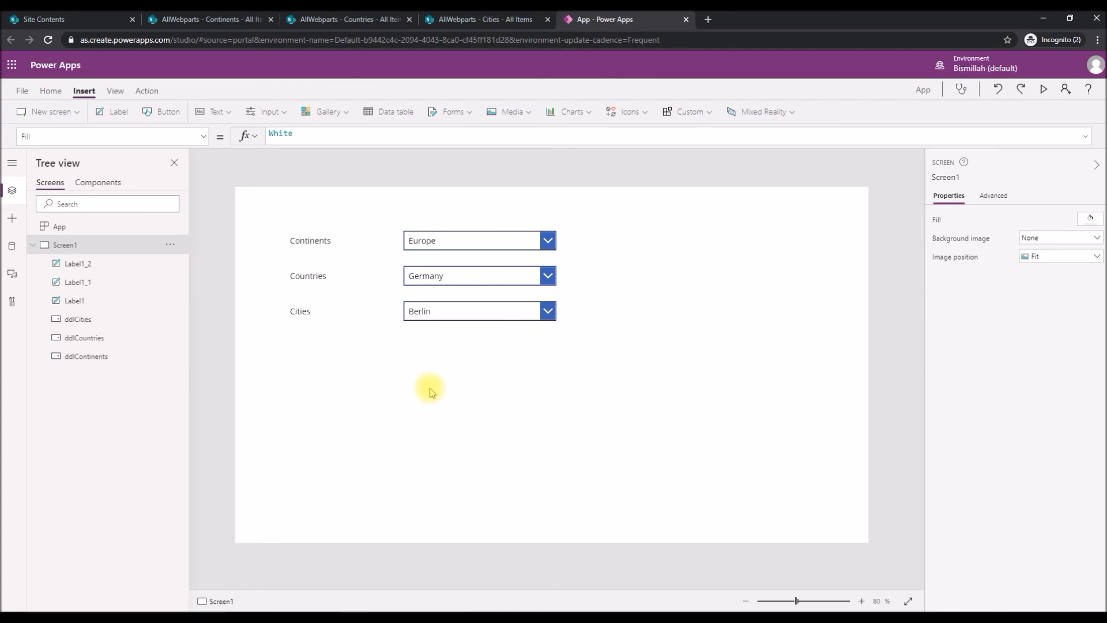
Switch to SharePoint and review the Continents, Countries and Cities lists, ending on the Countries list.
{"action": "left_click", "coordinate": [231, 19]}
{"action": "left_click", "coordinate": [310, 26]}
{"action": "left_click", "coordinate": [440, 23]}
{"action": "left_click", "coordinate": [209, 26]}
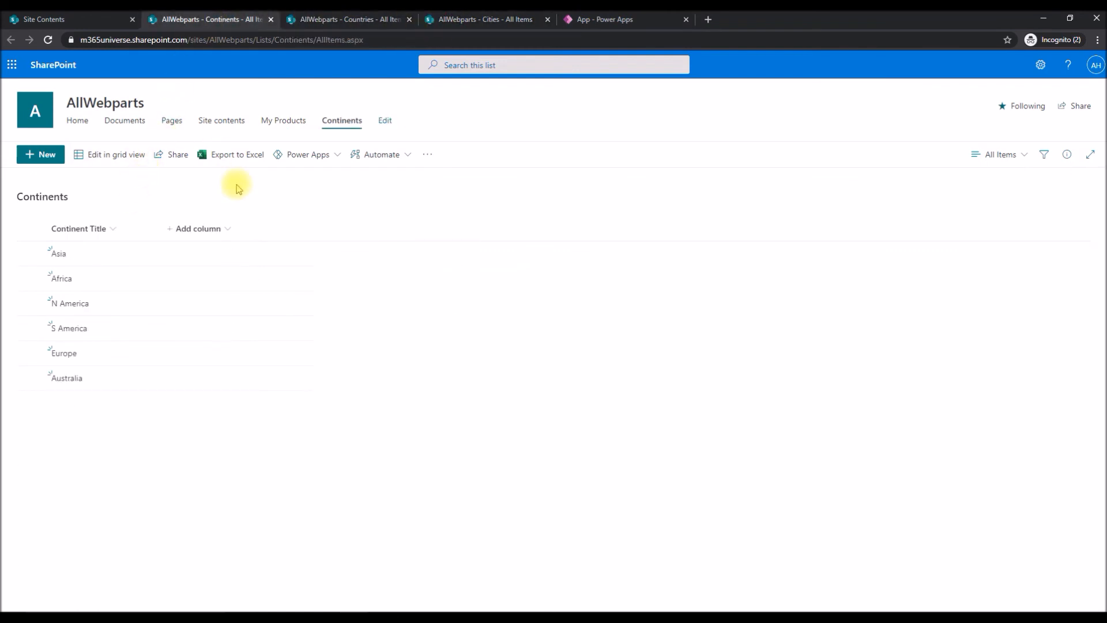
{"action": "left_click", "coordinate": [317, 19]}
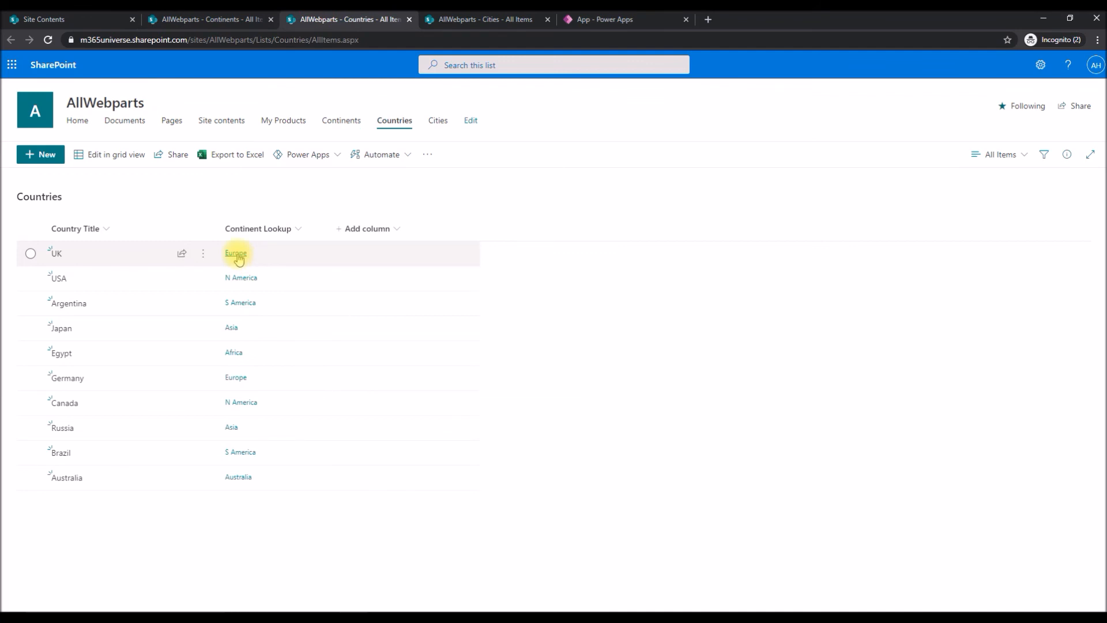
Open the Countries list settings and check the column types of Title and Continent Lookup.
{"action": "left_click", "coordinate": [1036, 70]}
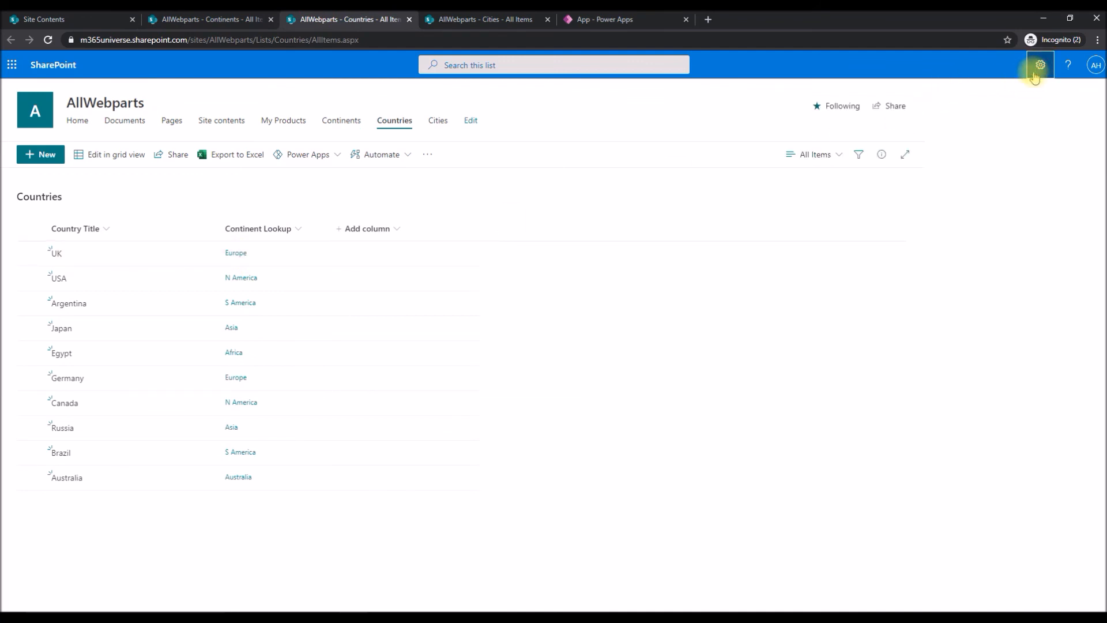
{"action": "left_click", "coordinate": [954, 184]}
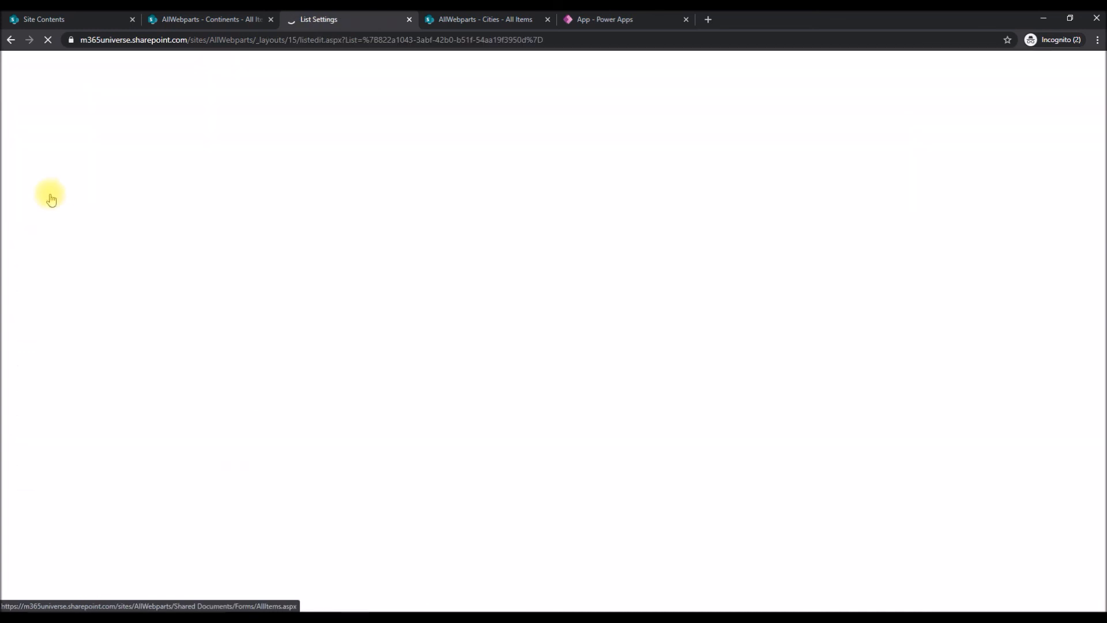
{"action": "scroll", "coordinate": [109, 376], "scroll_direction": "down", "scroll_amount": 2}
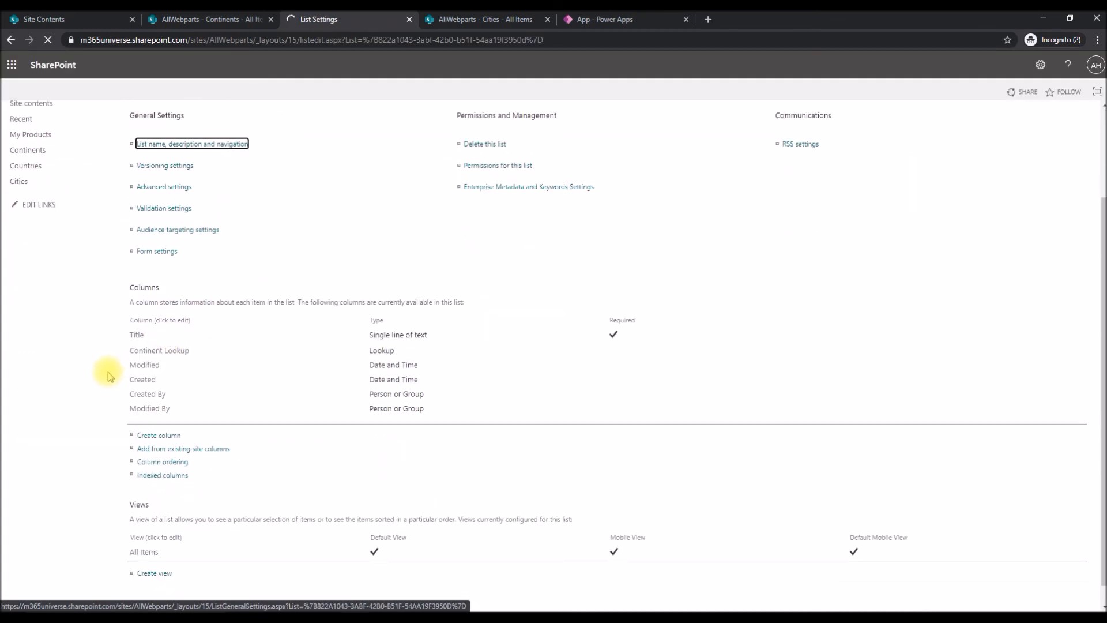
{"action": "mouse_move", "coordinate": [125, 340]}
{"action": "left_mouse_down"}
{"action": "mouse_move", "coordinate": [431, 334]}
{"action": "mouse_move", "coordinate": [109, 334]}
{"action": "left_mouse_up"}
{"action": "left_click", "coordinate": [431, 335]}
{"action": "left_click", "coordinate": [207, 335]}
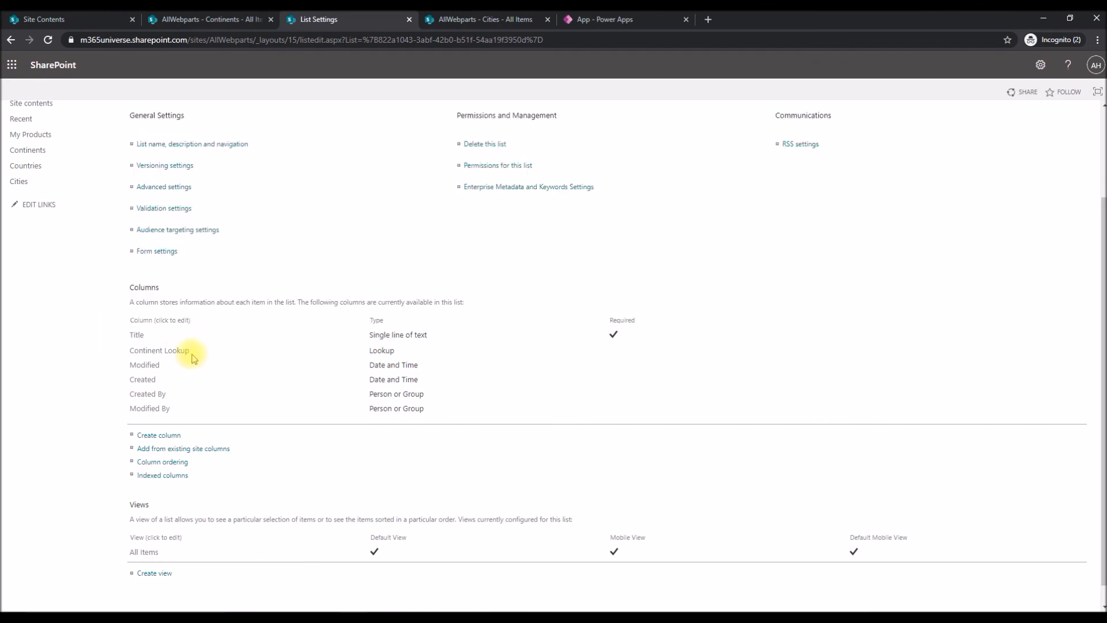
{"action": "double_click", "coordinate": [384, 350]}
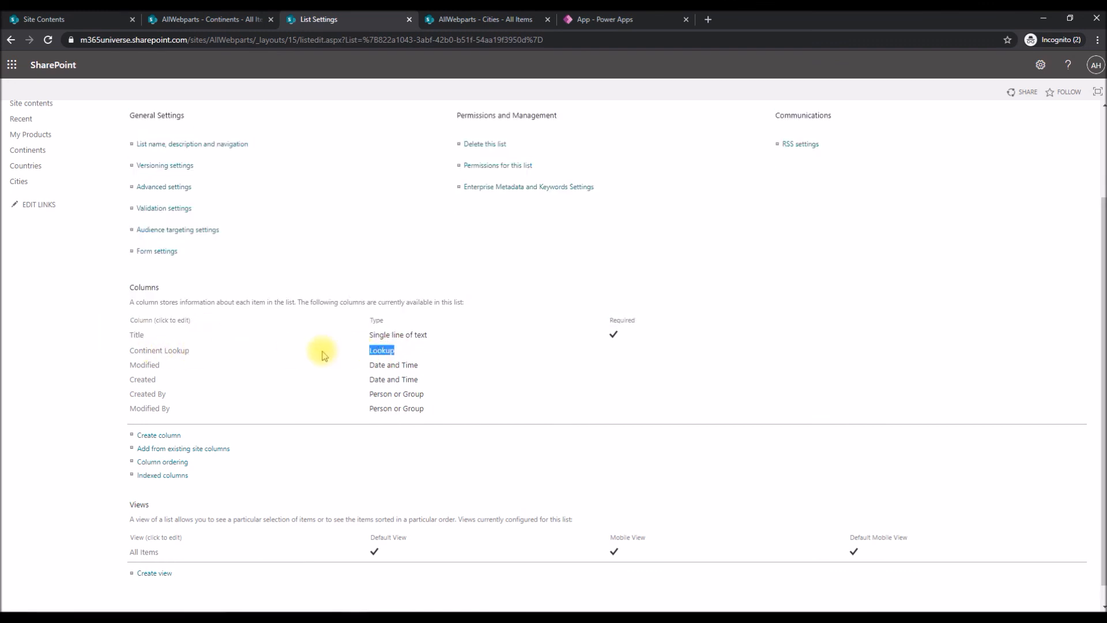
Check the source list and source column in the Continent Lookup column's settings, then switch back to the app in Power Apps.
{"action": "left_click", "coordinate": [176, 353]}
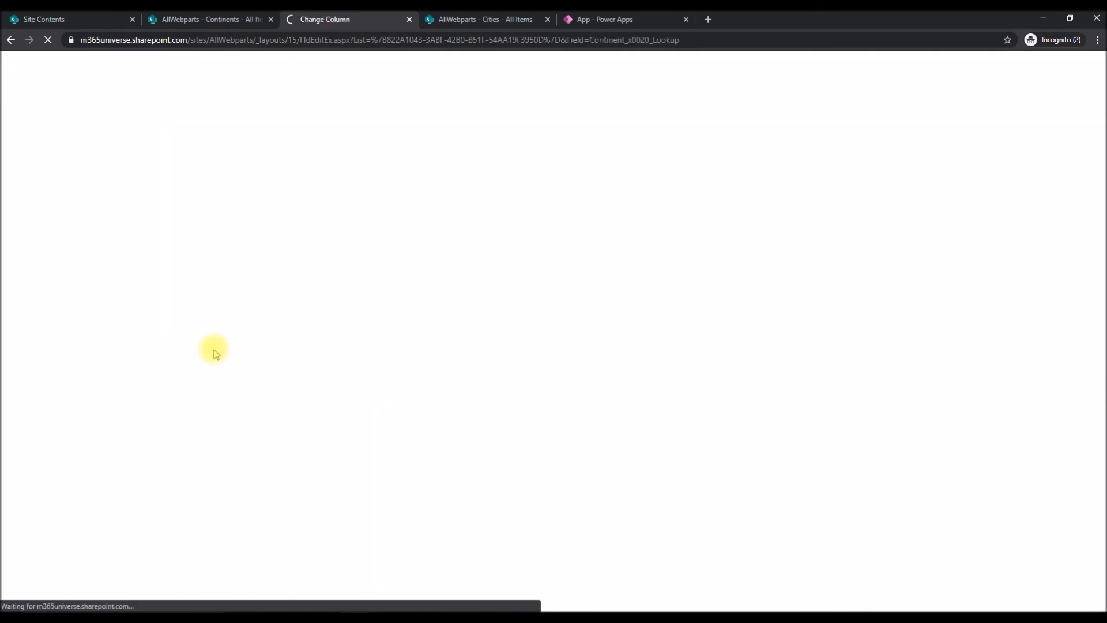
{"action": "scroll", "coordinate": [526, 240], "scroll_direction": "down", "scroll_amount": 3}
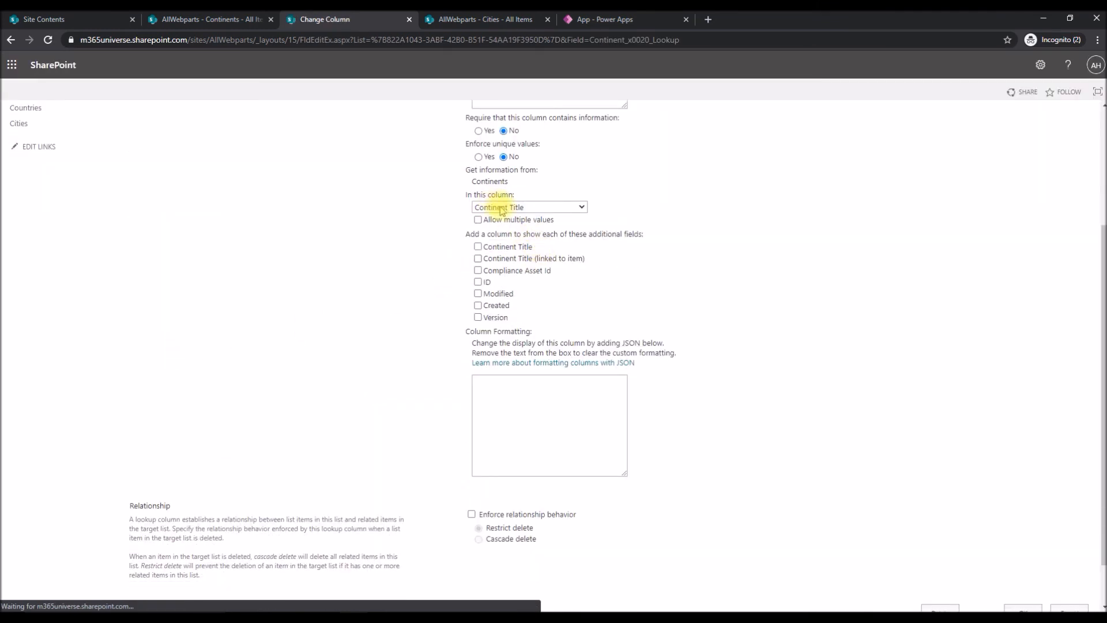
{"action": "left_click_drag", "start_coordinate": [471, 181], "coordinate": [509, 182]}
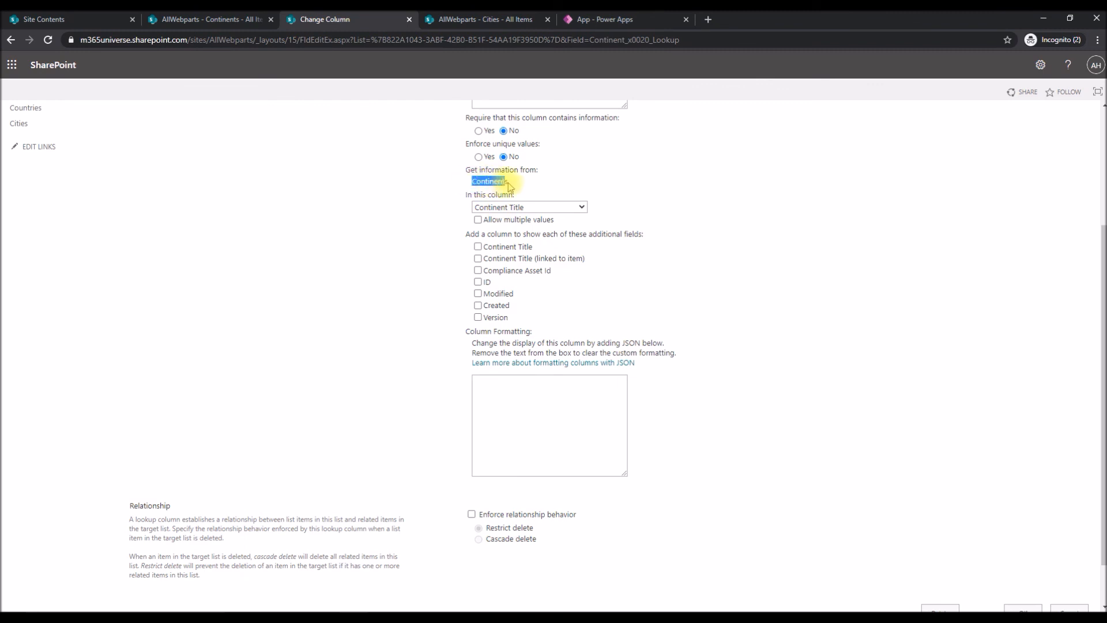
{"action": "left_click", "coordinate": [506, 180]}
{"action": "left_click", "coordinate": [490, 208]}
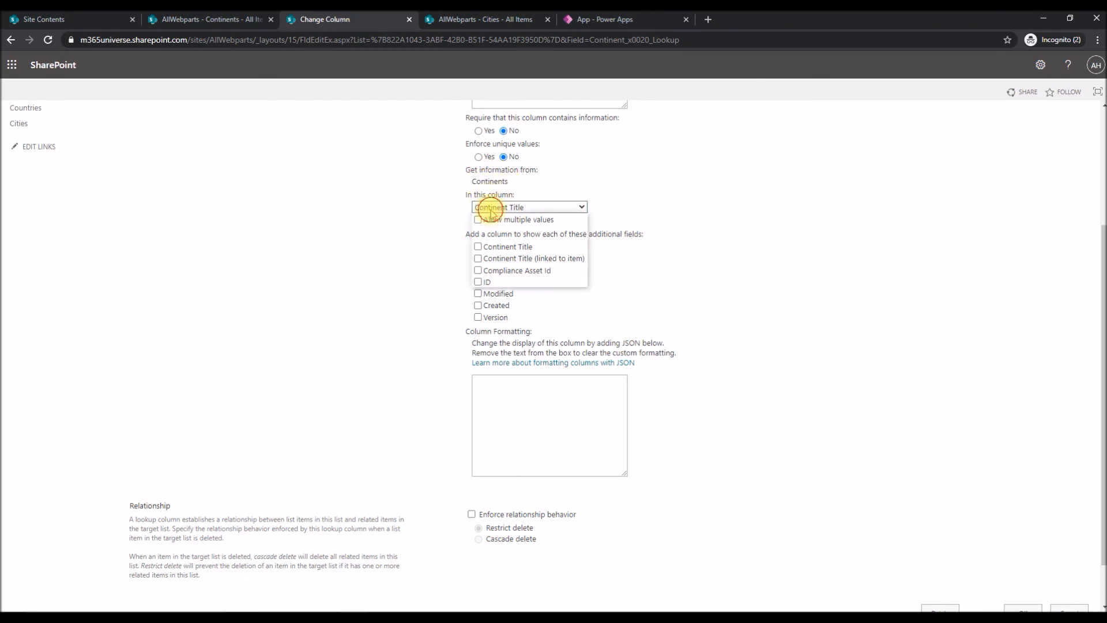
{"action": "left_click", "coordinate": [420, 207]}
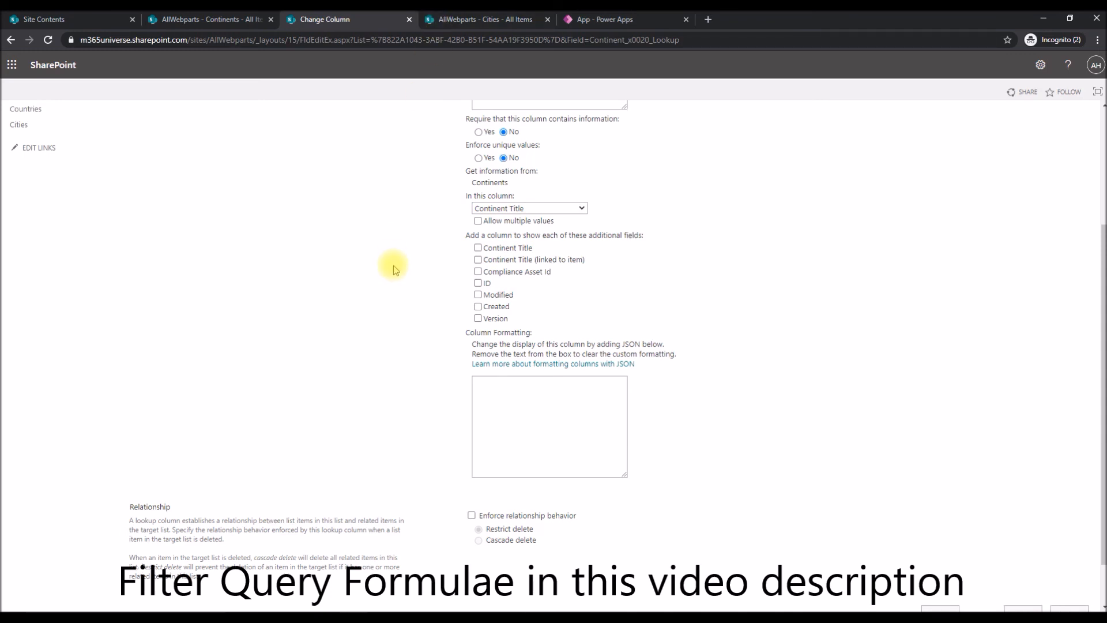
{"action": "scroll", "coordinate": [393, 266], "scroll_direction": "up", "scroll_amount": 3}
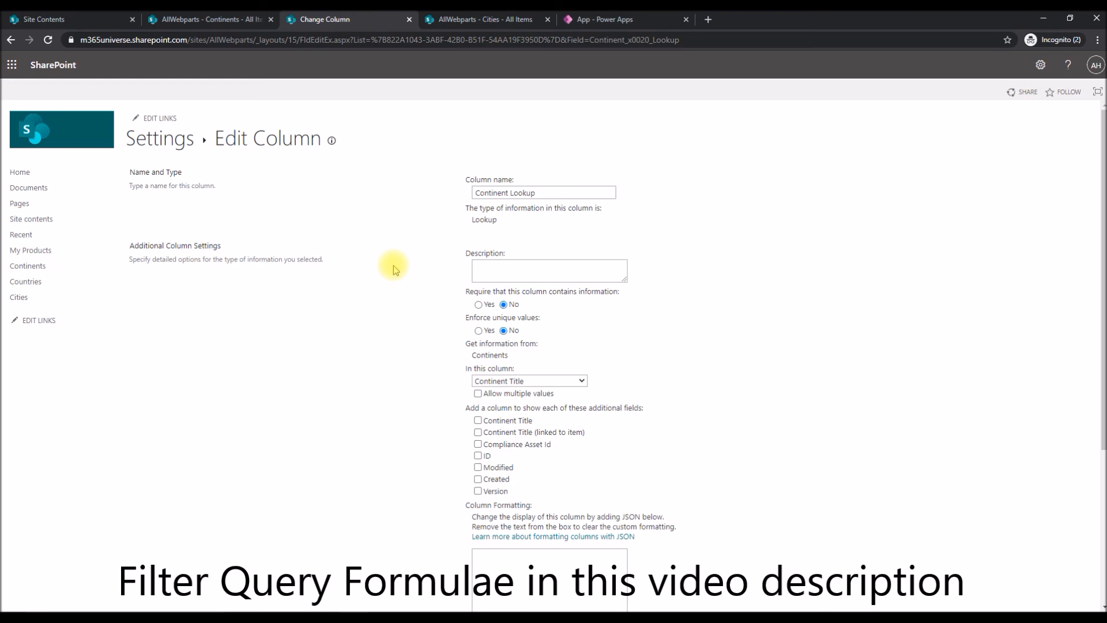
{"action": "left_click", "coordinate": [602, 18]}
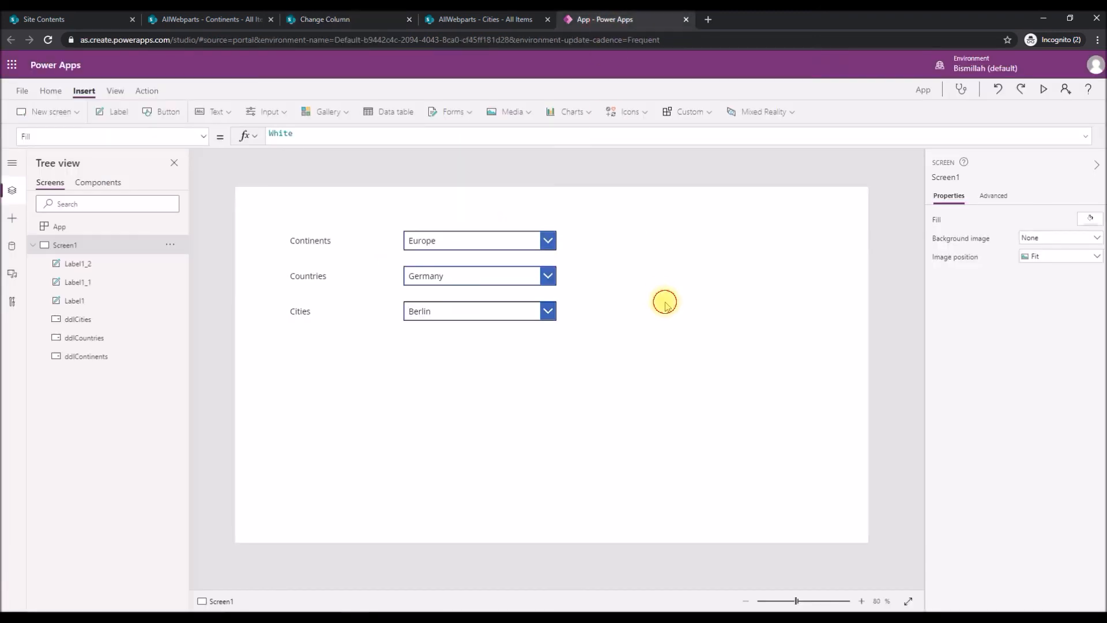